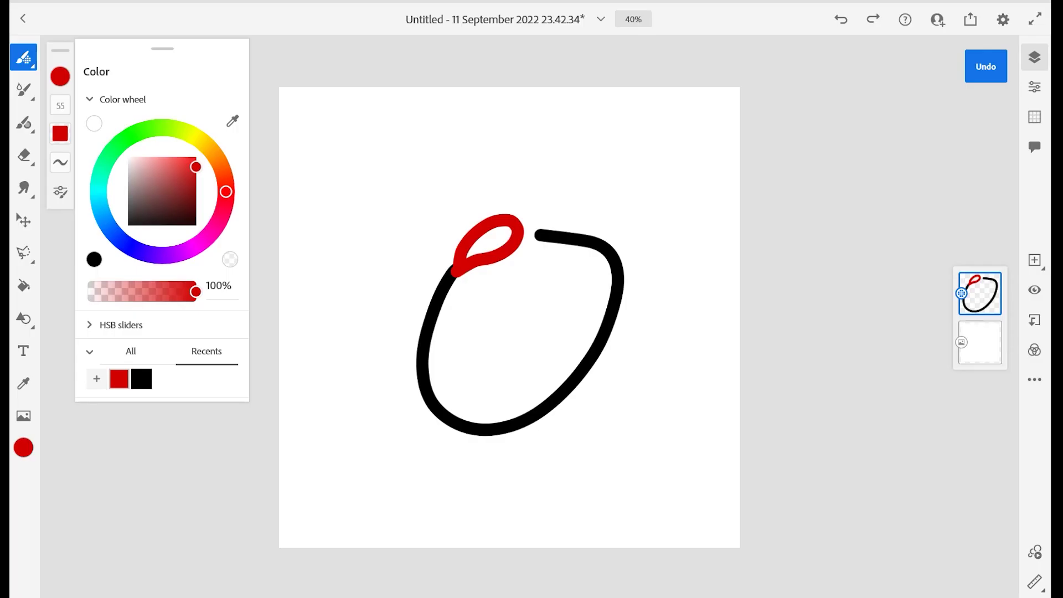
# Switch the brush colour to black and try drawing a black loop that interlocks with the red loop.
pyautogui.click(92, 256)
pyautogui.moveTo(555, 229); pyautogui.dragTo(528, 219)
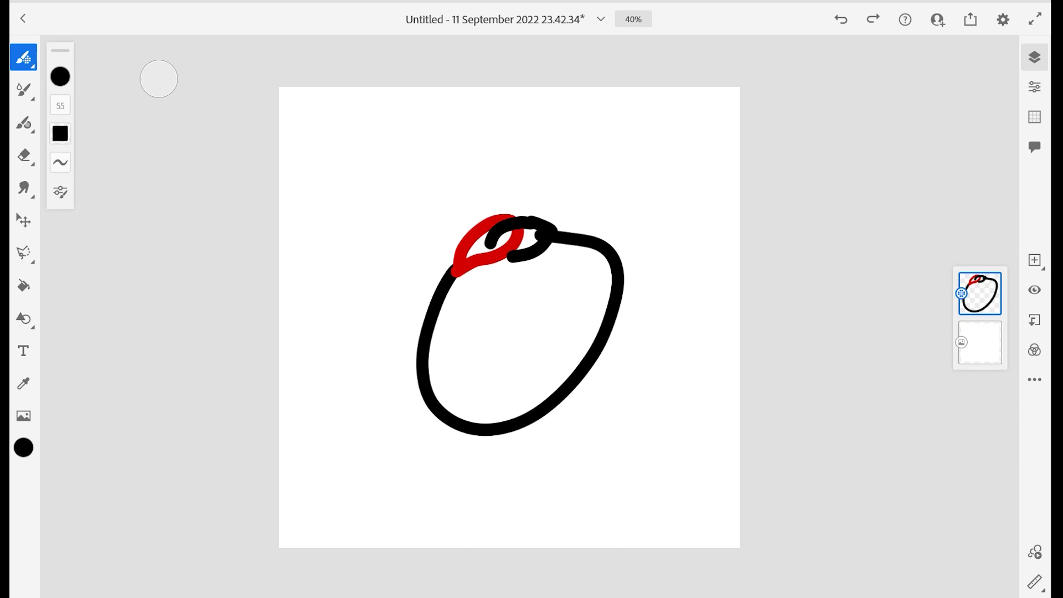
pyautogui.scroll(3, 545, 181)
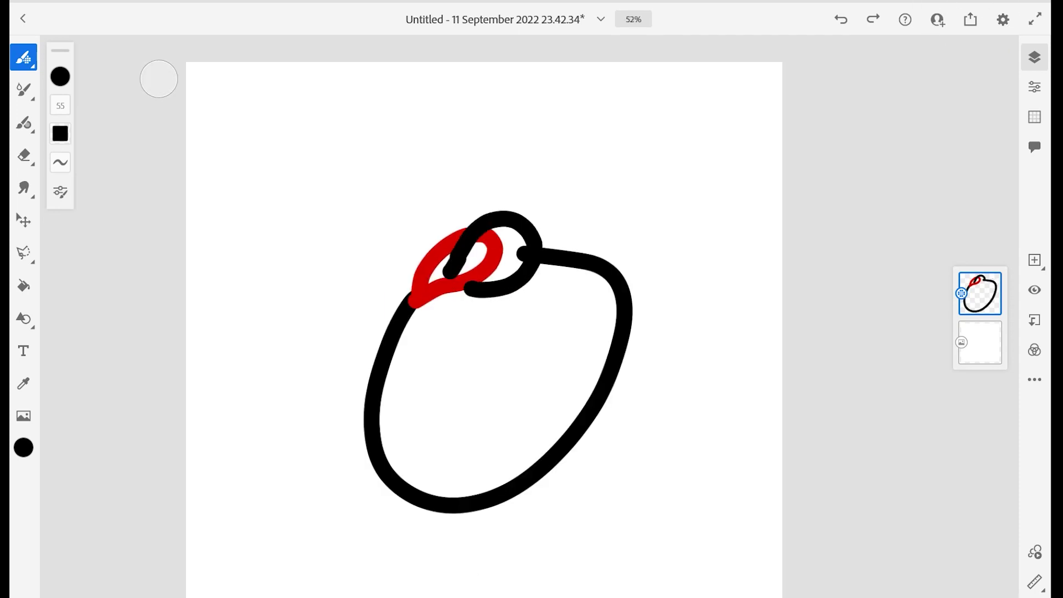
pyautogui.hotkey('ctrl', 'z')
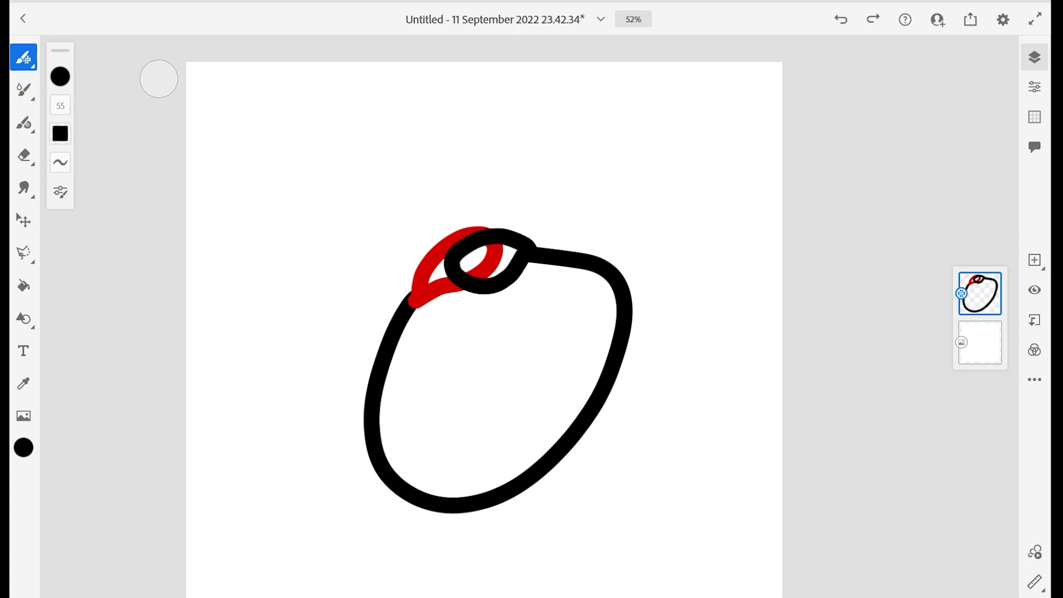
pyautogui.hotkey('ctrl', 'z')
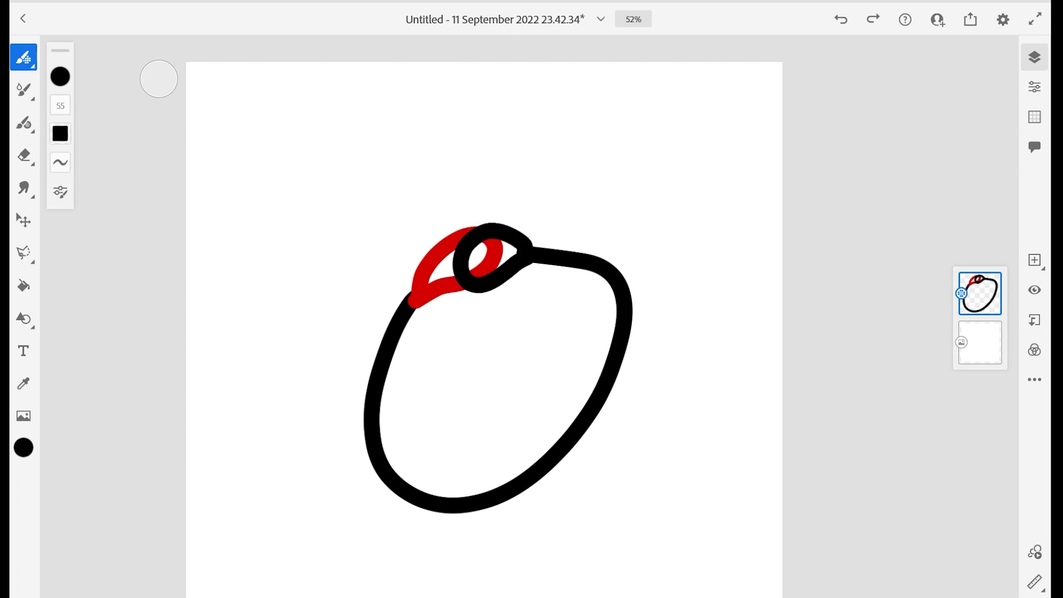
pyautogui.press('e')
pyautogui.hotkey('ctrl', 'z')
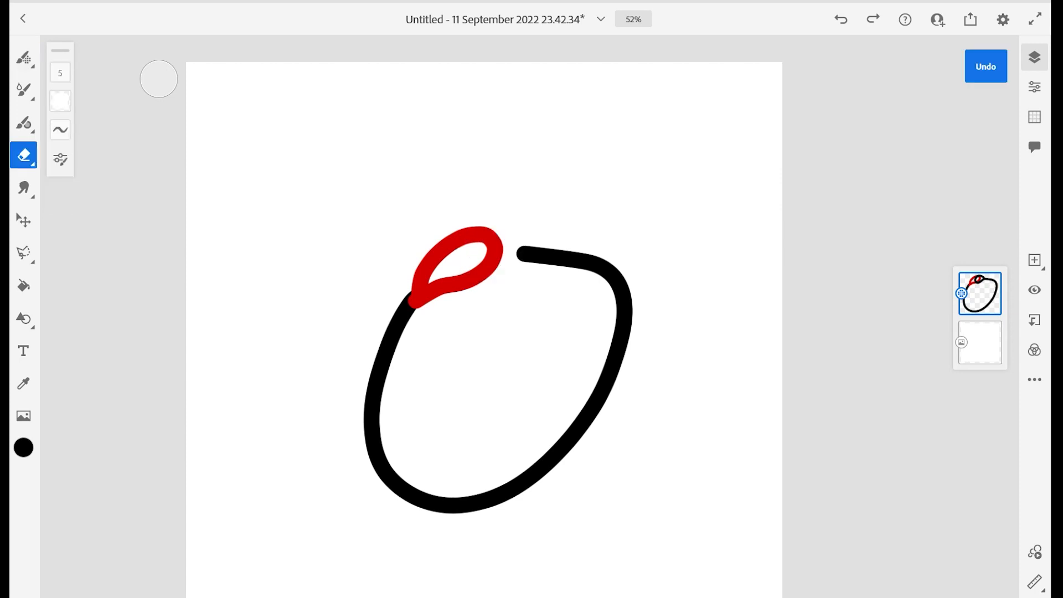
# Add a new layer and draw a black loop on it that overlaps the red loop and meets the black line's end.
pyautogui.click(1035, 260)
pyautogui.click(23, 57)
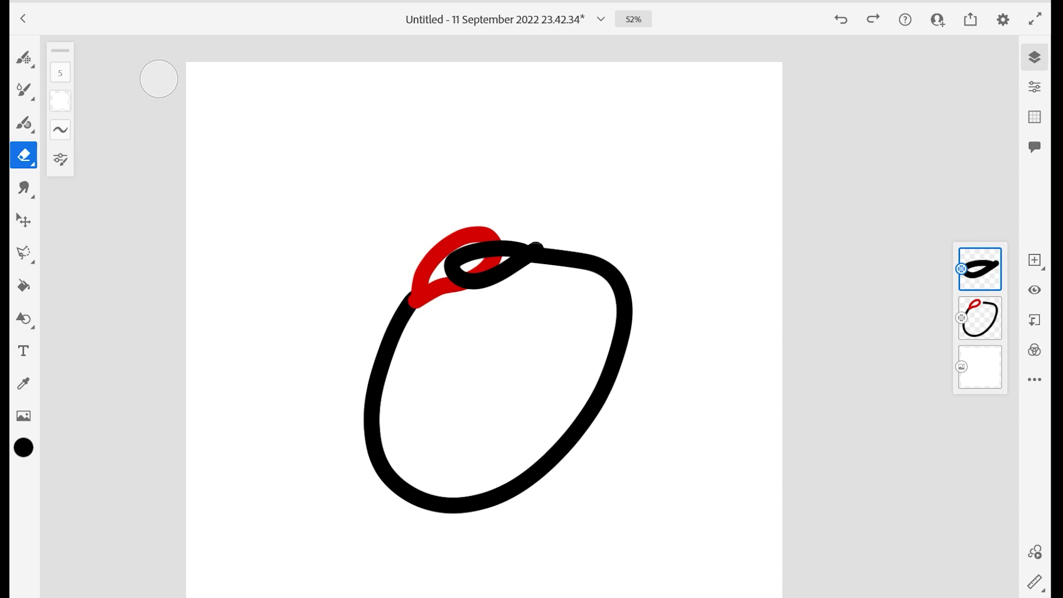
# Set the eraser size to 25 and erase part of the black loop where the red loop should pass over it, touching up the edges.
pyautogui.moveTo(60, 72)
pyautogui.mouseDown()
pyautogui.moveTo(88, 55)
pyautogui.moveTo(88, 169)
pyautogui.mouseUp()
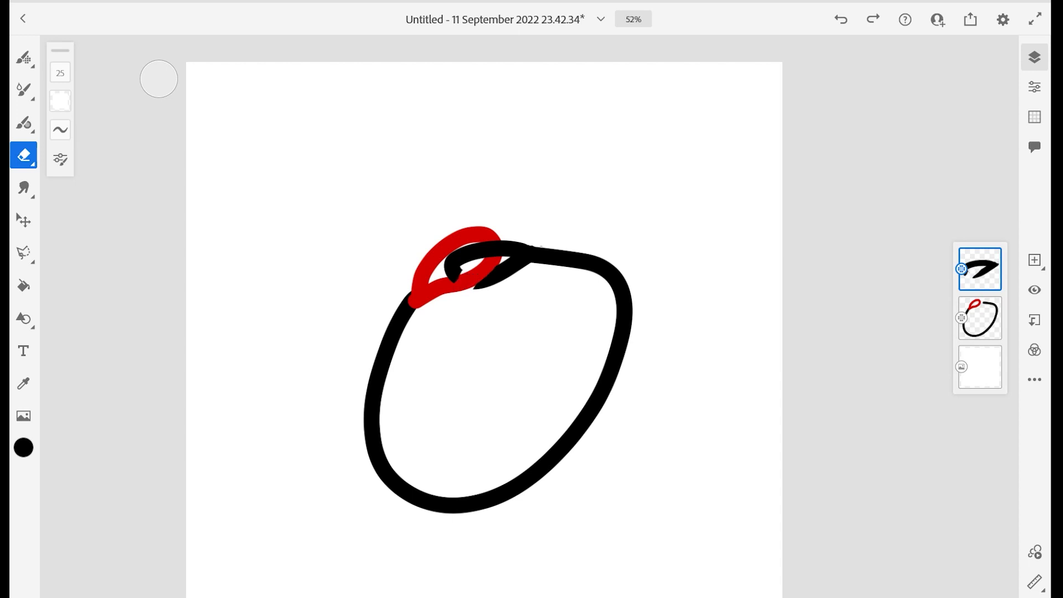
pyautogui.click(10, 62)
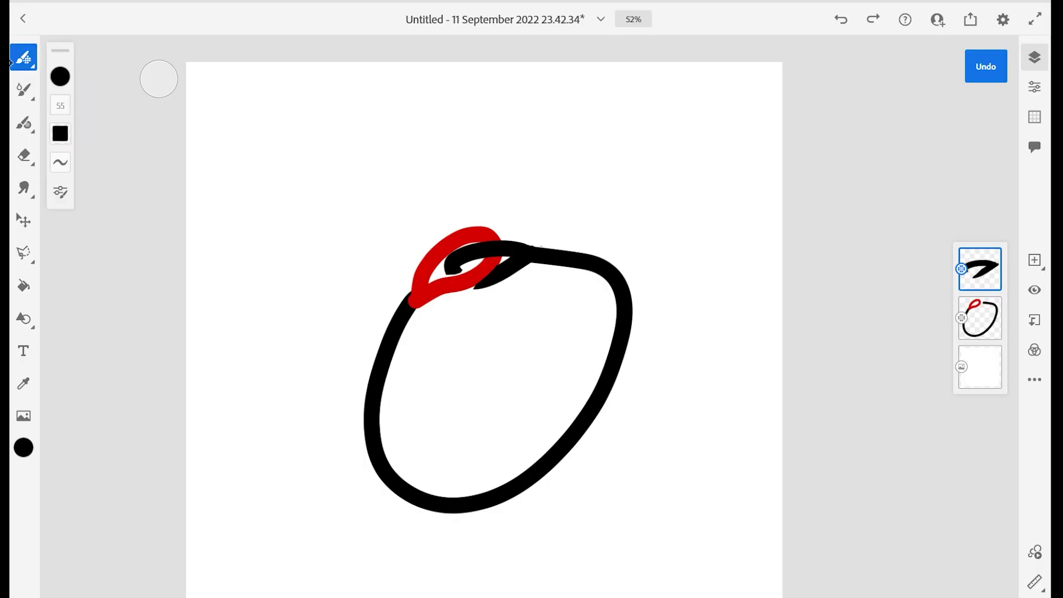
pyautogui.press('e')
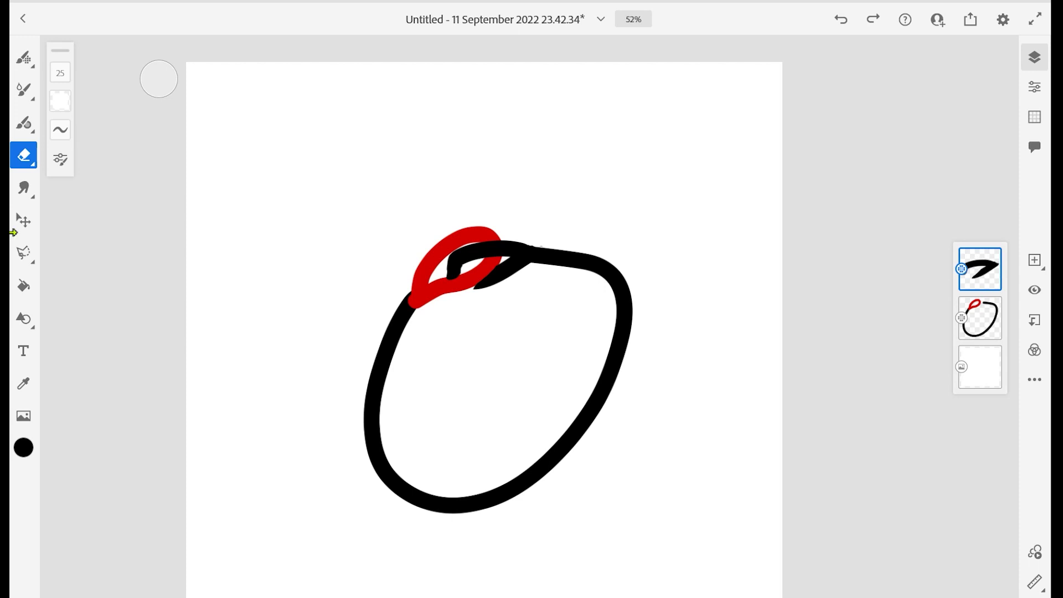
pyautogui.press('b')
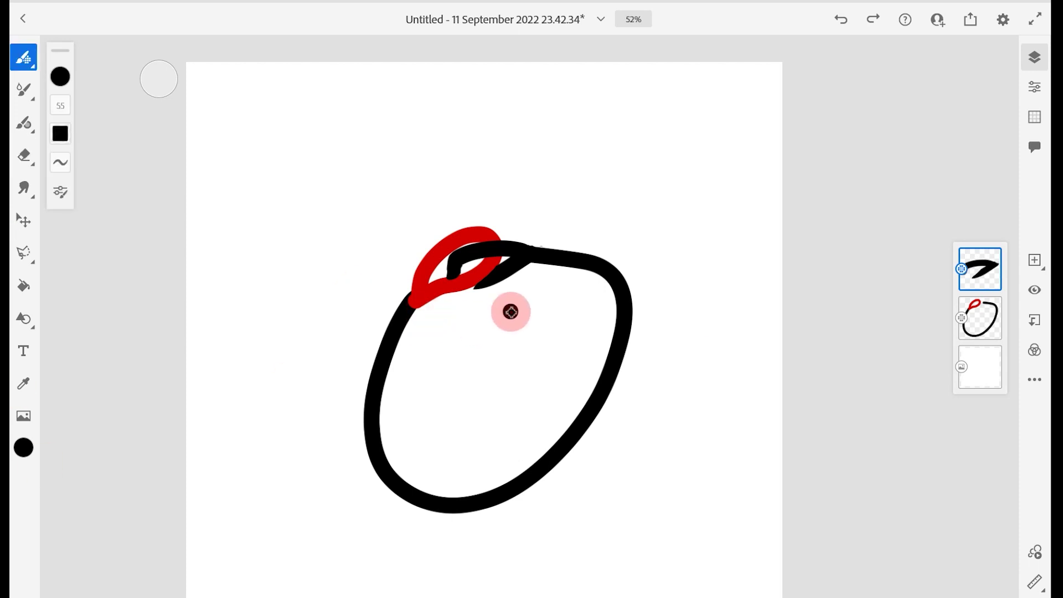
pyautogui.press('e')
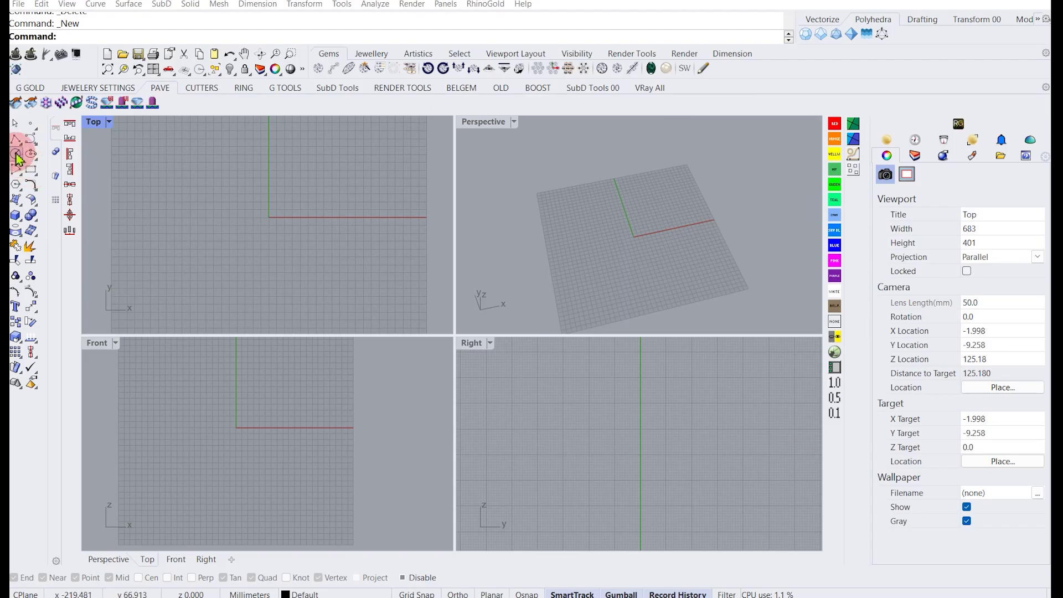
# Switch to Rhino and draw a circle of 18 mm diameter centred on the origin in the Front view.
pyautogui.click(16, 153)
pyautogui.write('0')
pyautogui.press('Return')
pyautogui.write('18')
pyautogui.press('Return')
pyautogui.scroll(7, 328, 427)
pyautogui.scroll(8, 271, 212)
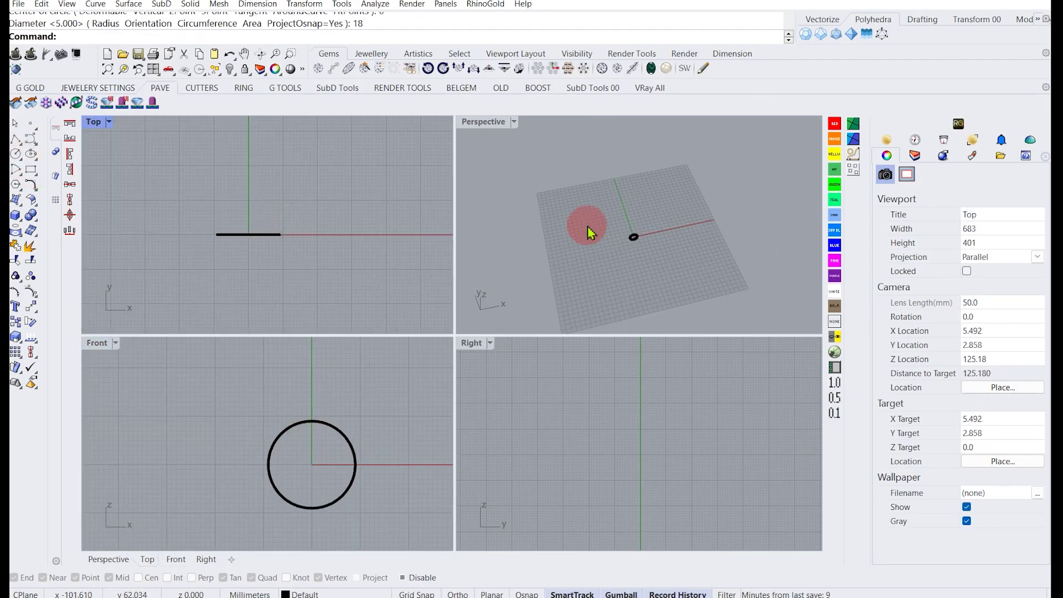
pyautogui.scroll(3, 583, 237)
pyautogui.scroll(5, 636, 437)
# Measure the circle's length and copy the resulting value.
pyautogui.click(311, 423)
pyautogui.write('l')
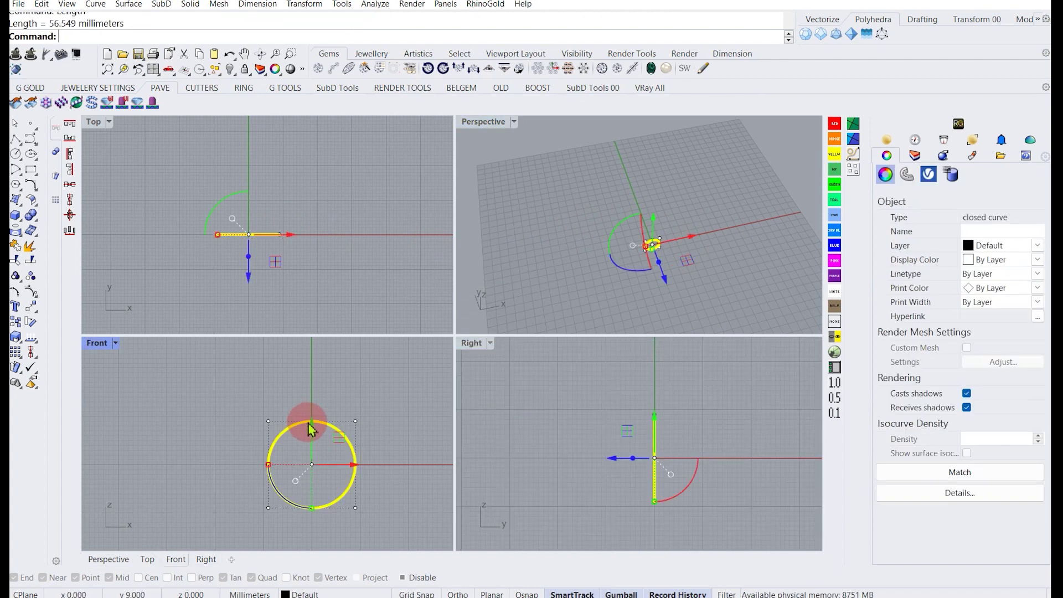
pyautogui.write('ength')
pyautogui.press('Return')
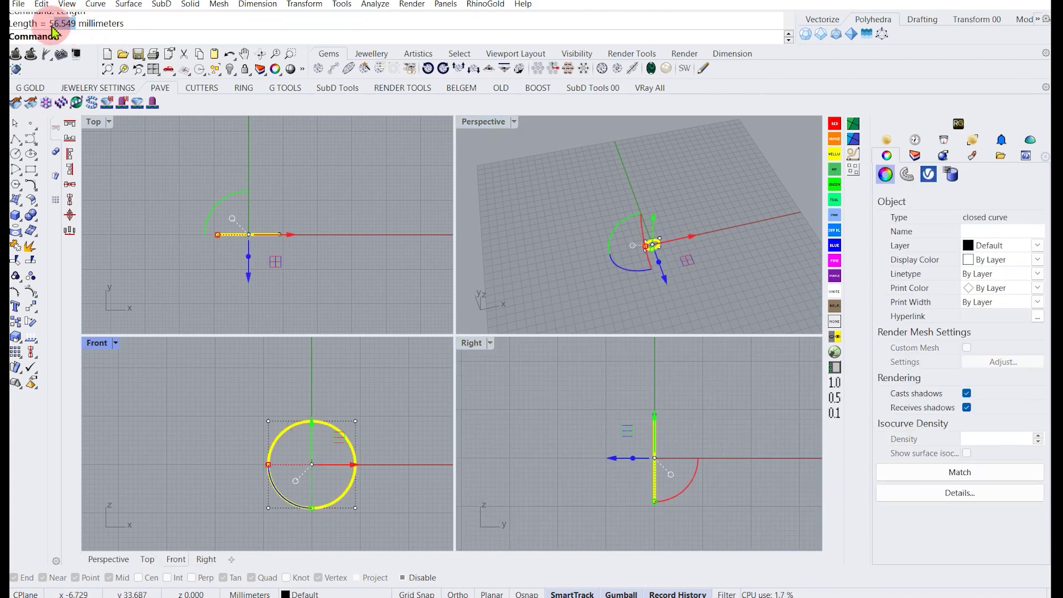
pyautogui.moveTo(52, 27); pyautogui.dragTo(47, 24)
pyautogui.rightClick(63, 26)
pyautogui.click(85, 41)
# Draw a horizontal straight line just above the circle in the Top view, pasting the copied length.
pyautogui.click(16, 139)
pyautogui.click(203, 220)
pyautogui.hotkey('ctrl', 'c')
pyautogui.hotkey('ctrl', 'v')
pyautogui.keyDown('shift'); pyautogui.click(359, 221); pyautogui.keyUp('shift')
pyautogui.rightClick(350, 221)
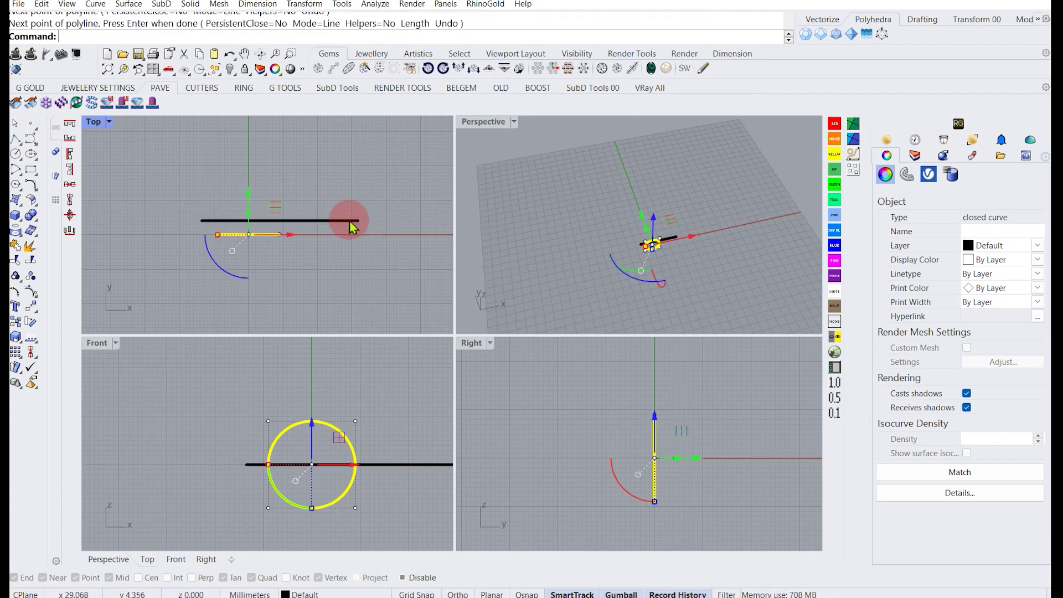
# Align the horizontal line's centre to the origin by entering 0 as the alignment point.
pyautogui.click(349, 221)
pyautogui.click(69, 213)
pyautogui.write('0')
pyautogui.press('Return')
# Move the horizontal line straight up along Y in the Top view, well clear of the circle.
pyautogui.moveTo(250, 191); pyautogui.dragTo(258, 150)
pyautogui.moveTo(245, 171); pyautogui.dragTo(269, 207, button='right')
pyautogui.moveTo(272, 199); pyautogui.dragTo(273, 173)
pyautogui.moveTo(274, 172); pyautogui.dragTo(277, 205, button='right')
pyautogui.moveTo(276, 197); pyautogui.dragTo(276, 187)
pyautogui.click(333, 244)
pyautogui.moveTo(333, 244)
pyautogui.mouseDown(button='right')
pyautogui.moveTo(316, 212)
pyautogui.moveTo(264, 213)
pyautogui.moveTo(174, 192)
pyautogui.mouseUp(button='right')
pyautogui.scroll(4, 183, 203)
pyautogui.moveTo(314, 206); pyautogui.dragTo(332, 202, button='right')
pyautogui.click(1044, 30)
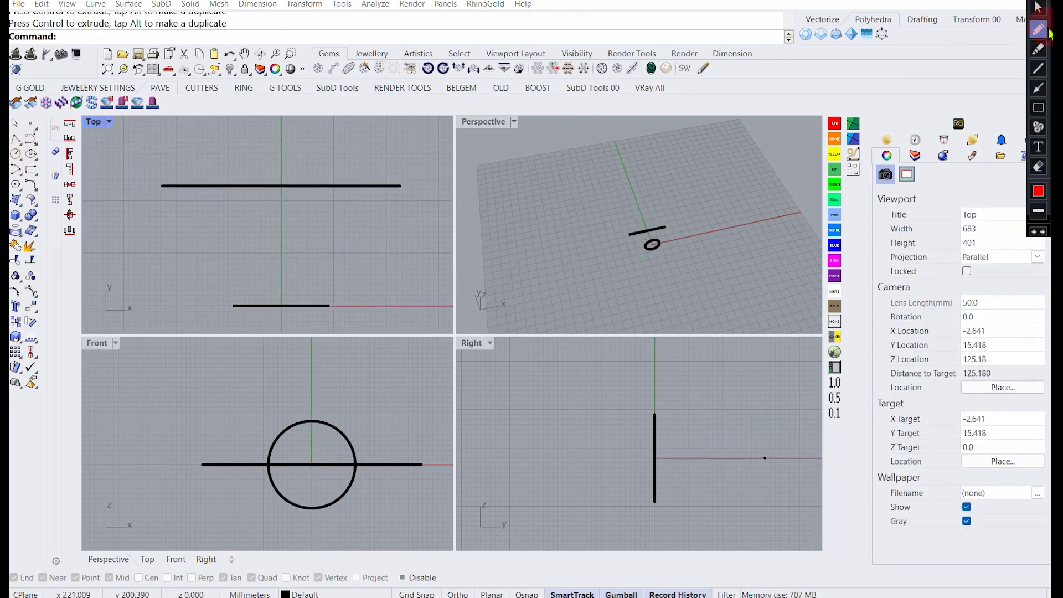
pyautogui.moveTo(181, 181)
pyautogui.mouseDown()
pyautogui.moveTo(248, 180)
pyautogui.moveTo(173, 196)
pyautogui.mouseUp()
pyautogui.moveTo(406, 179)
pyautogui.mouseDown()
pyautogui.moveTo(307, 179)
pyautogui.moveTo(402, 189)
pyautogui.mouseUp()
pyautogui.hotkey('ctrl', 'z')
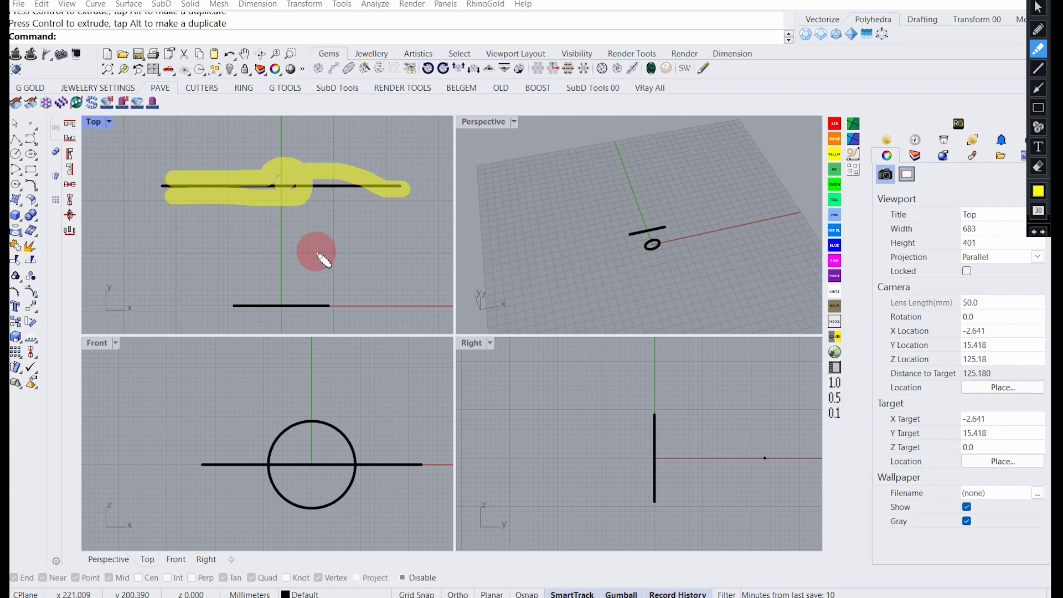
# Draw a circle of 5 mm diameter centred on the midpoint of the horizontal line in the Top view.
pyautogui.scroll(-4, 268, 233)
pyautogui.scroll(6, 268, 218)
pyautogui.scroll(-2, 148, 196)
pyautogui.click(15, 154)
pyautogui.click(283, 208)
pyautogui.write('5')
pyautogui.press('Return')
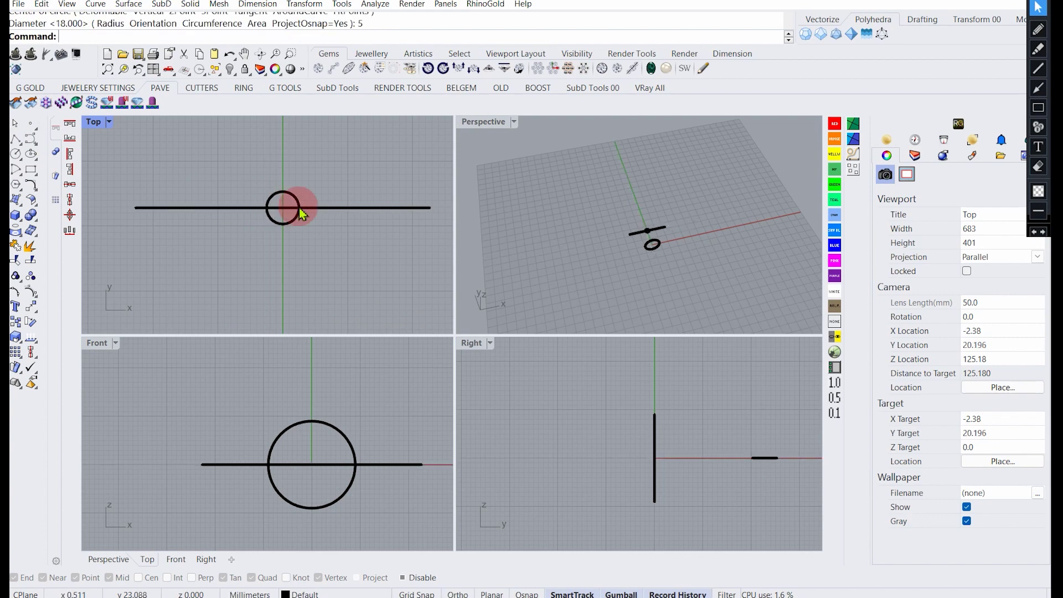
# Reshape the 5 mm circle into a teardrop by pulling its left-side control points outward along the line.
pyautogui.scroll(6, 298, 206)
pyautogui.click(297, 203)
pyautogui.moveTo(216, 164); pyautogui.dragTo(253, 253)
pyautogui.moveTo(271, 210); pyautogui.dragTo(204, 232)
pyautogui.scroll(-4, 186, 232)
pyautogui.moveTo(186, 233); pyautogui.dragTo(283, 243, button='right')
pyautogui.press('Escape')
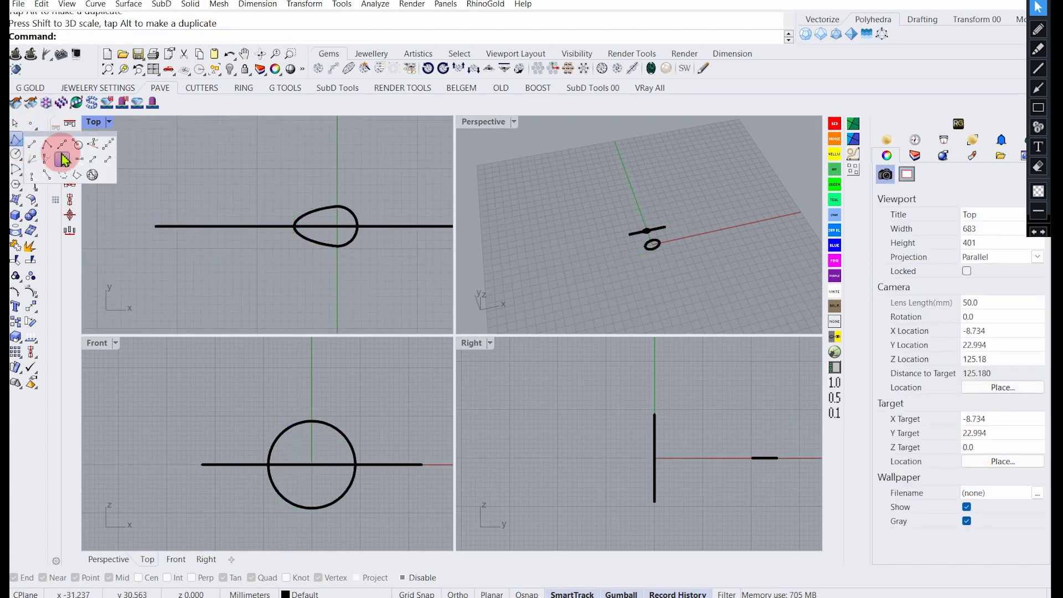
# Draw a short vertical line centred on the horizontal line's left end, extending 1 mm to each side.
pyautogui.click(158, 226)
pyautogui.write('2')
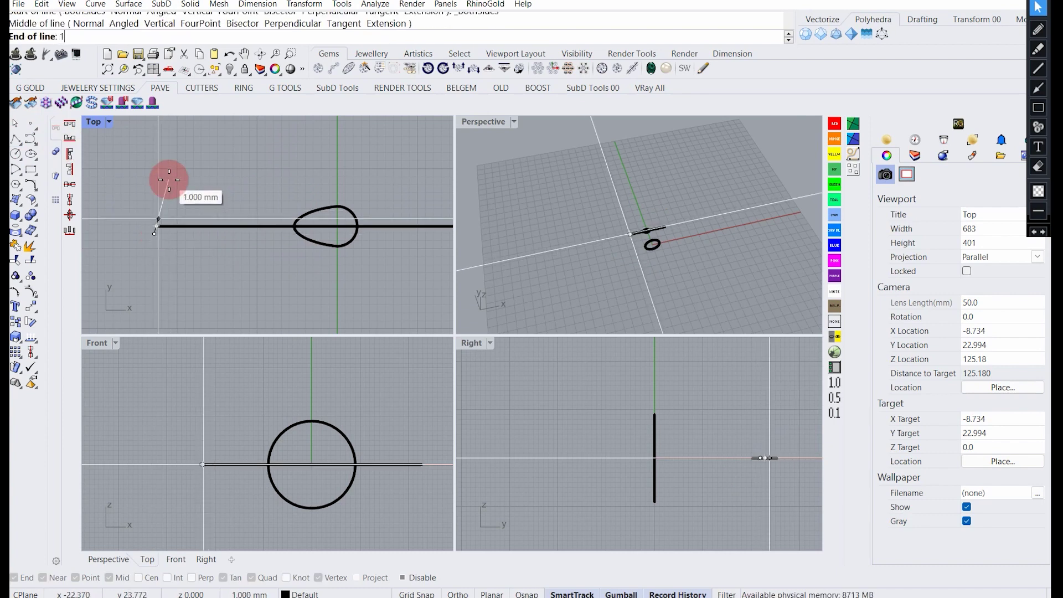
pyautogui.press('Return')
# Rebuild the teardrop curve.
pyautogui.scroll(2, 185, 221)
pyautogui.click(307, 215)
pyautogui.moveTo(345, 220); pyautogui.dragTo(292, 202, button='right')
pyautogui.scroll(4, 293, 202)
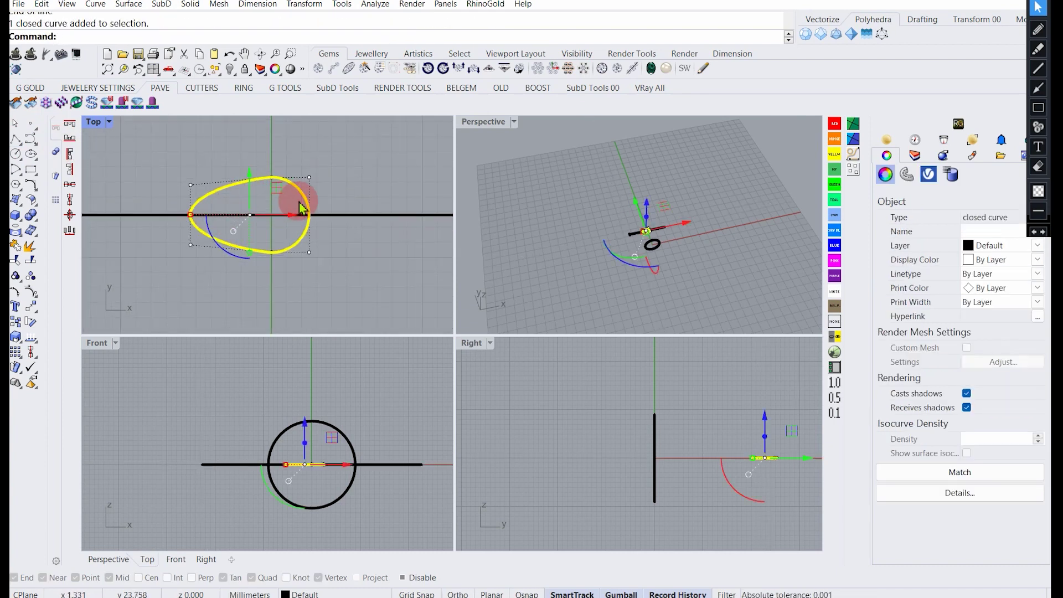
pyautogui.write('rebuild')
pyautogui.press('Return')
pyautogui.click(346, 331)
pyautogui.moveTo(270, 218); pyautogui.dragTo(340, 216, button='right')
pyautogui.scroll(-1, 340, 216)
pyautogui.click(15, 140)
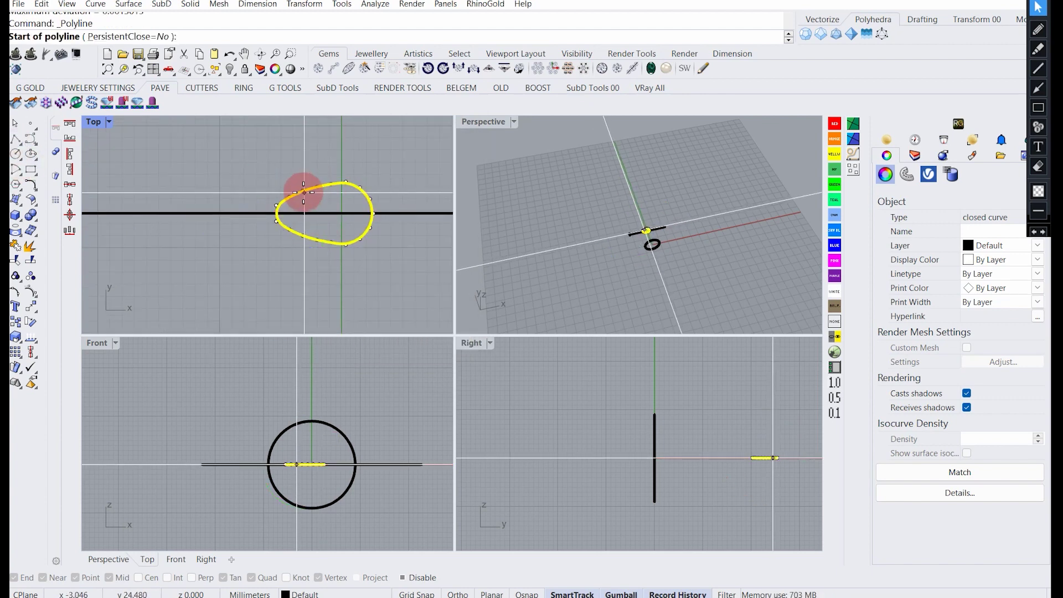
pyautogui.click(301, 175)
pyautogui.press('super')
pyautogui.press('Escape')
pyautogui.press('Escape')
pyautogui.rightClick(311, 200)
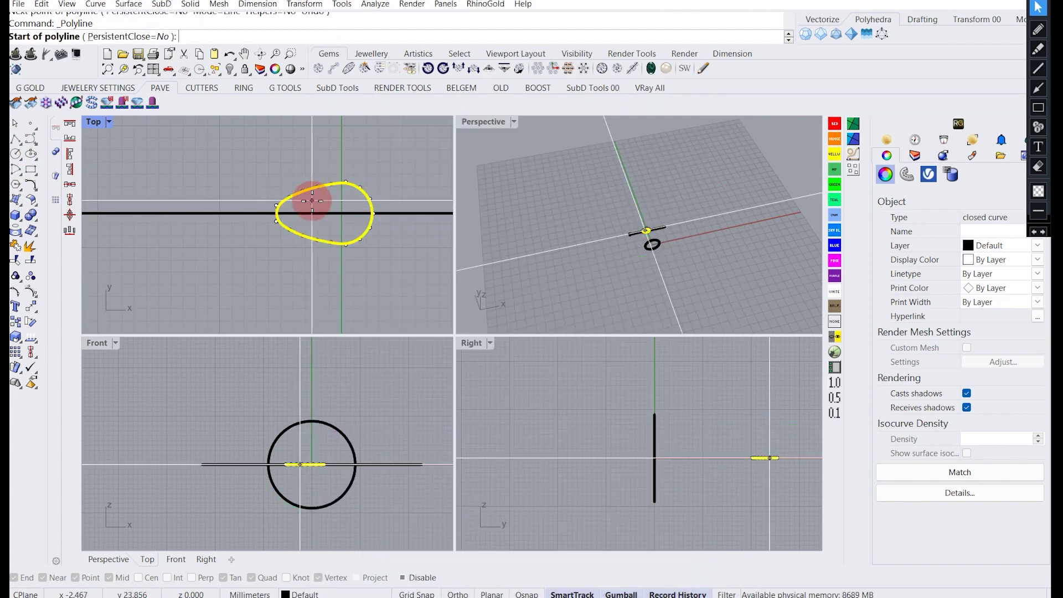
pyautogui.click(304, 190)
pyautogui.press('Escape')
# Draw a vertical line across the narrow part of the teardrop and shift it up so it crosses both sides.
pyautogui.rightClick(307, 238)
pyautogui.click(303, 191)
pyautogui.click(303, 269)
pyautogui.rightClick(309, 250)
pyautogui.click(304, 265)
pyautogui.moveTo(303, 191); pyautogui.dragTo(303, 176)
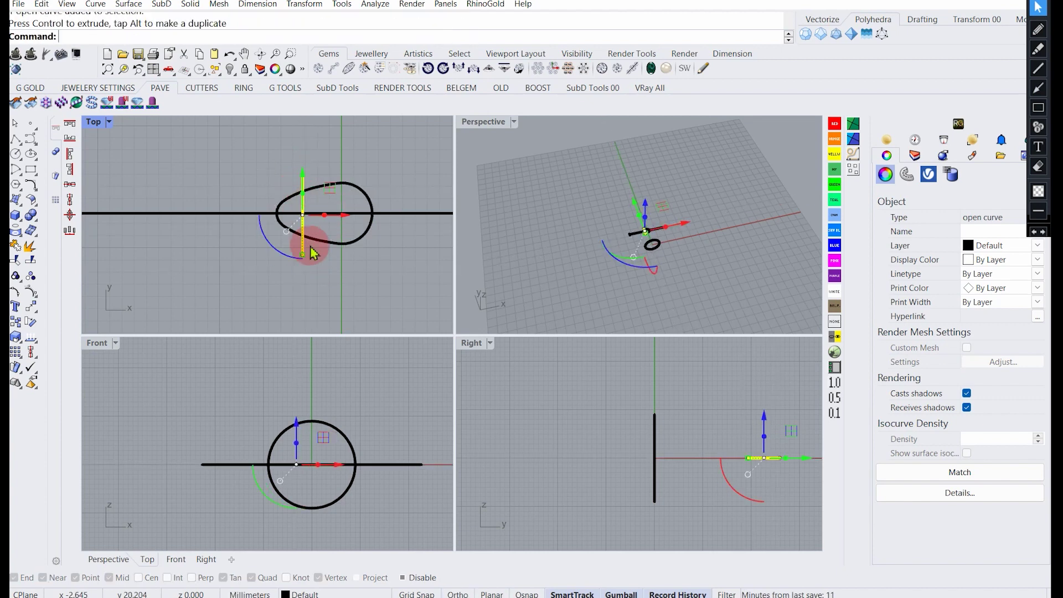
# Trim away the teardrop's narrow end at the vertical line and delete the cutting line.
pyautogui.keyDown('shift'); pyautogui.click(349, 242); pyautogui.keyUp('shift')
pyautogui.scroll(2, 244, 235)
pyautogui.click(17, 259)
pyautogui.moveTo(331, 181); pyautogui.dragTo(333, 210, button='right')
pyautogui.click(294, 196)
pyautogui.rightClick(319, 158)
pyautogui.click(314, 156)
pyautogui.press('Delete')
# Blend the short end line's upper end to the open teardrop's upper end with Position continuity at both ends.
pyautogui.scroll(-8, 333, 188)
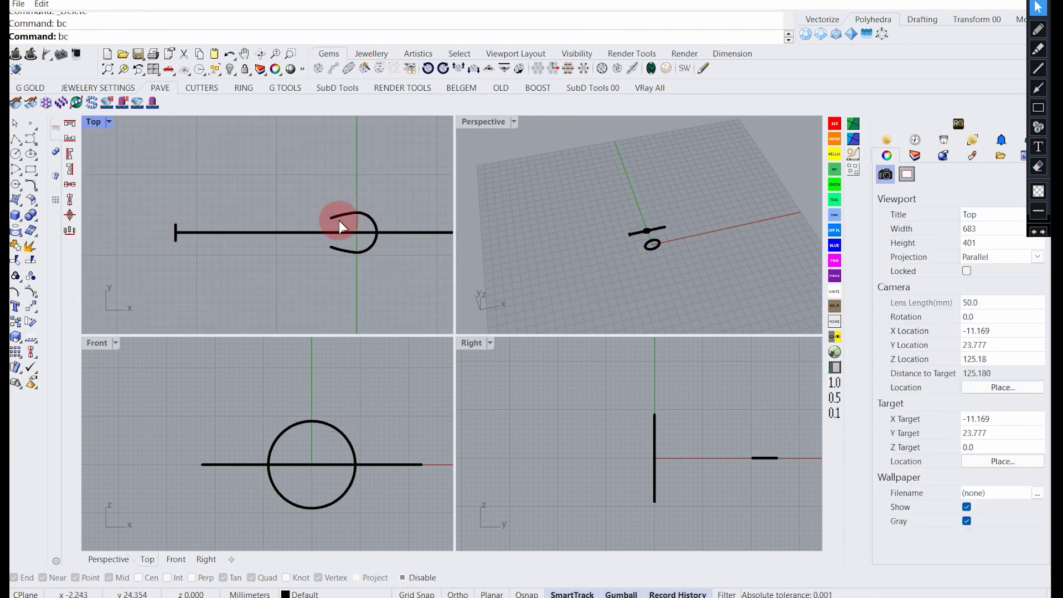
pyautogui.press('Return')
pyautogui.click(178, 230)
pyautogui.click(536, 227)
pyautogui.click(553, 228)
pyautogui.click(489, 401)
# Blend the open teardrop's lower end to the short line's lower end with Position continuity at both ends.
pyautogui.rightClick(388, 288)
pyautogui.click(331, 247)
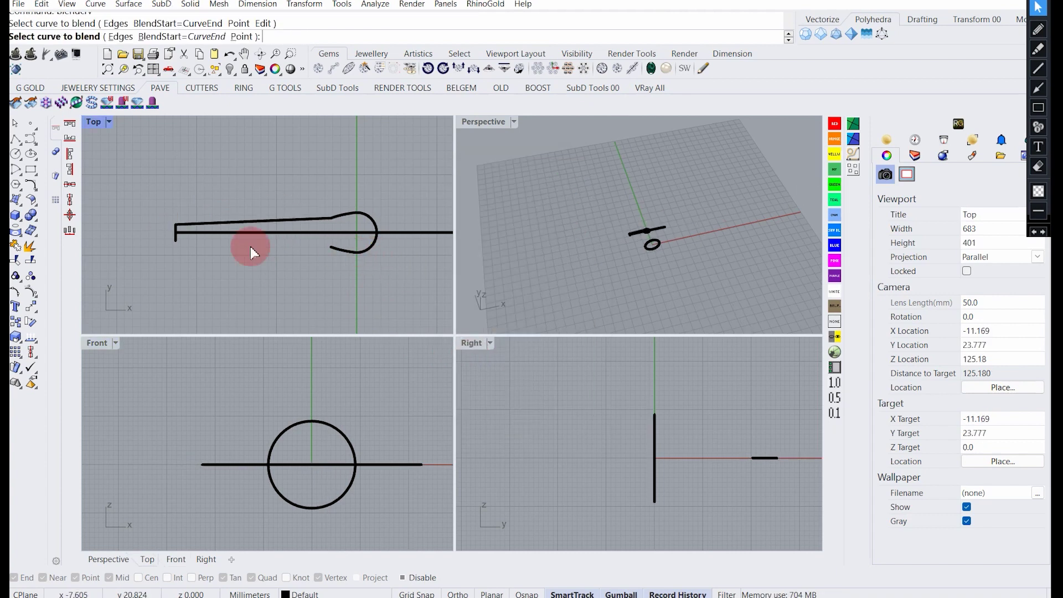
pyautogui.scroll(6, 197, 242)
pyautogui.click(158, 235)
pyautogui.scroll(-6, 215, 266)
pyautogui.click(490, 402)
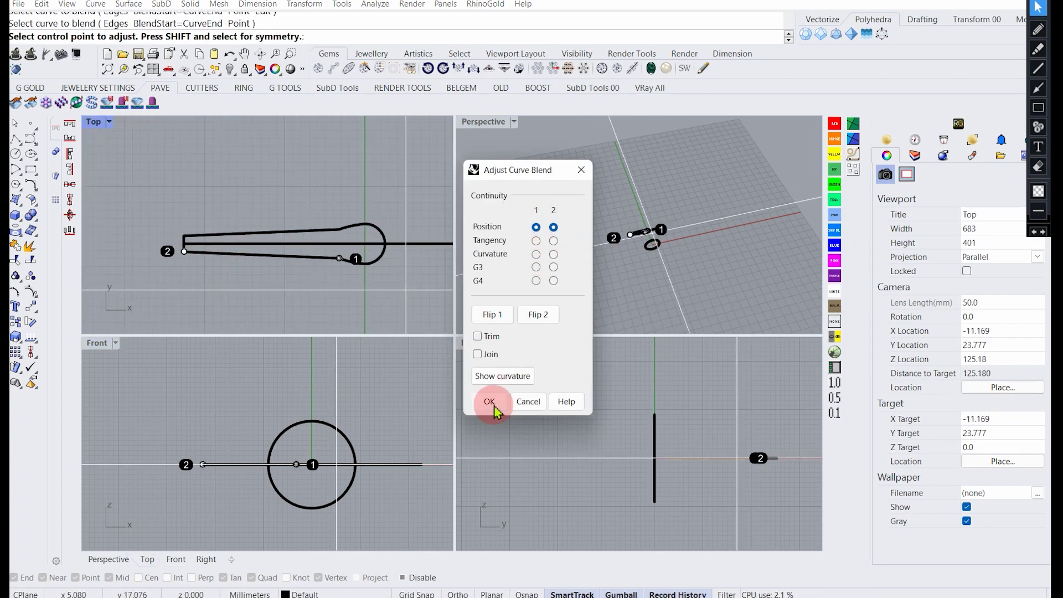
# Join the trimmed teardrop and the two blend curves into one outline.
pyautogui.click(352, 231)
pyautogui.keyDown('shift'); pyautogui.click(320, 272); pyautogui.keyUp('shift')
pyautogui.scroll(-6, 320, 272)
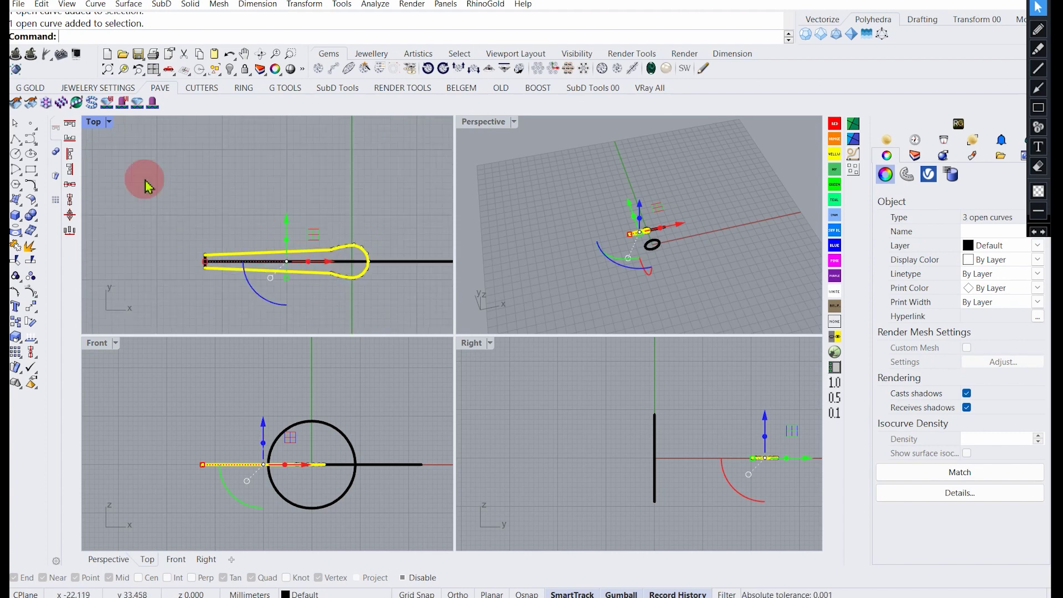
pyautogui.click(14, 247)
# Rebuild the joined outline curve and repeat the rebuild for a closer fit to the original shape.
pyautogui.moveTo(367, 251); pyautogui.dragTo(329, 240, button='right')
pyautogui.write('rebuild')
pyautogui.press('Return')
pyautogui.press('Return')
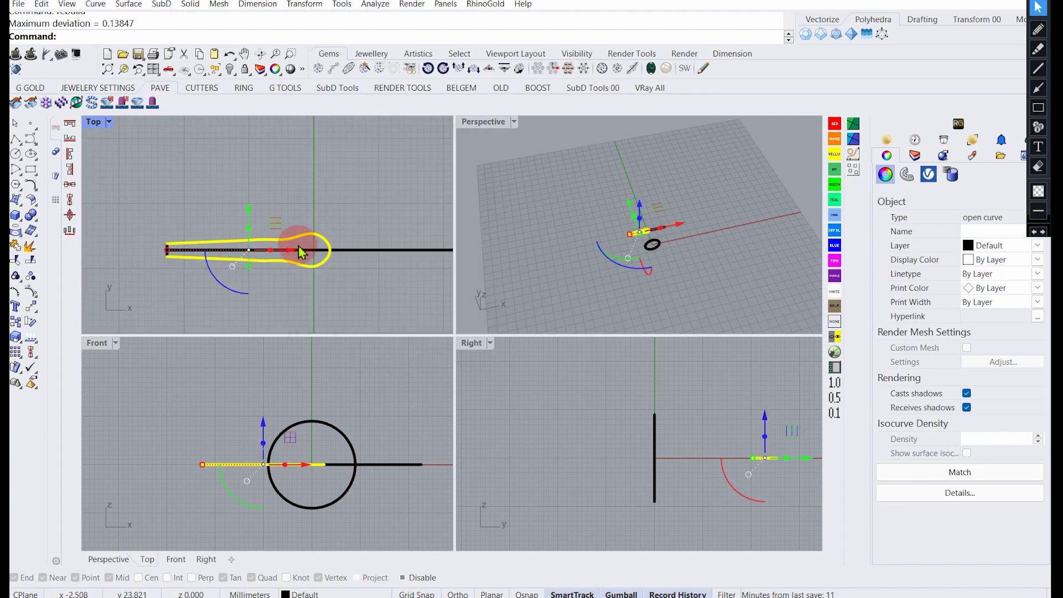
pyautogui.rightClick(298, 243)
pyautogui.moveTo(432, 173); pyautogui.dragTo(510, 164)
pyautogui.scroll(9, 270, 257)
pyautogui.moveTo(271, 257); pyautogui.dragTo(243, 261, button='right')
pyautogui.click(467, 347)
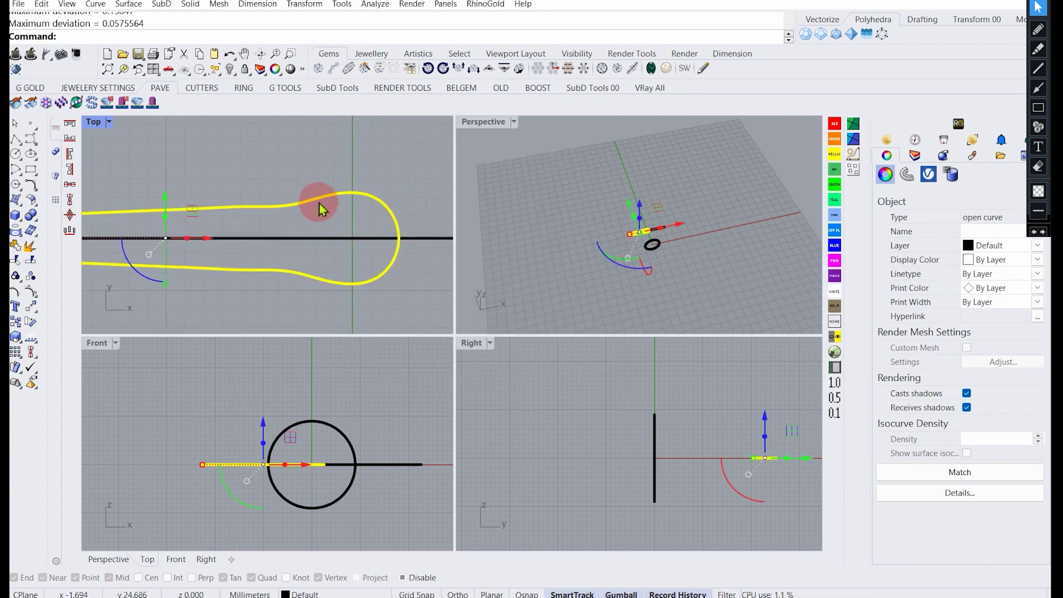
# Move the control point at the neck on the outline's upper side outward to smooth the transition.
pyautogui.click(292, 208)
pyautogui.scroll(6, 294, 207)
pyautogui.moveTo(296, 206); pyautogui.dragTo(328, 228, button='right')
pyautogui.moveTo(328, 204); pyautogui.dragTo(329, 191)
pyautogui.press('Escape')
pyautogui.press('Escape')
# Move the matching neck control point on the outline's lower side outward and turn off the control points.
pyautogui.scroll(-6, 290, 194)
pyautogui.moveTo(333, 256); pyautogui.dragTo(349, 230, button='right')
pyautogui.click(336, 250)
pyautogui.scroll(4, 317, 240)
pyautogui.press('F10')
pyautogui.click(335, 247)
pyautogui.moveTo(335, 209); pyautogui.dragTo(334, 228)
pyautogui.press('Escape')
pyautogui.press('Escape')
pyautogui.scroll(-8, 296, 272)
pyautogui.click(304, 272)
pyautogui.press('Escape')
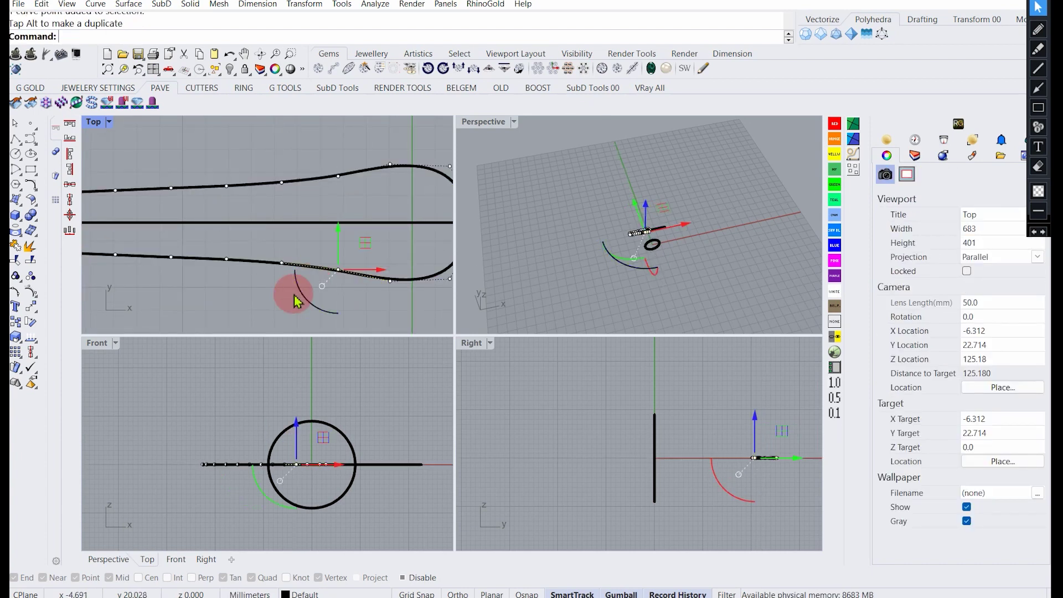
pyautogui.scroll(2, 334, 256)
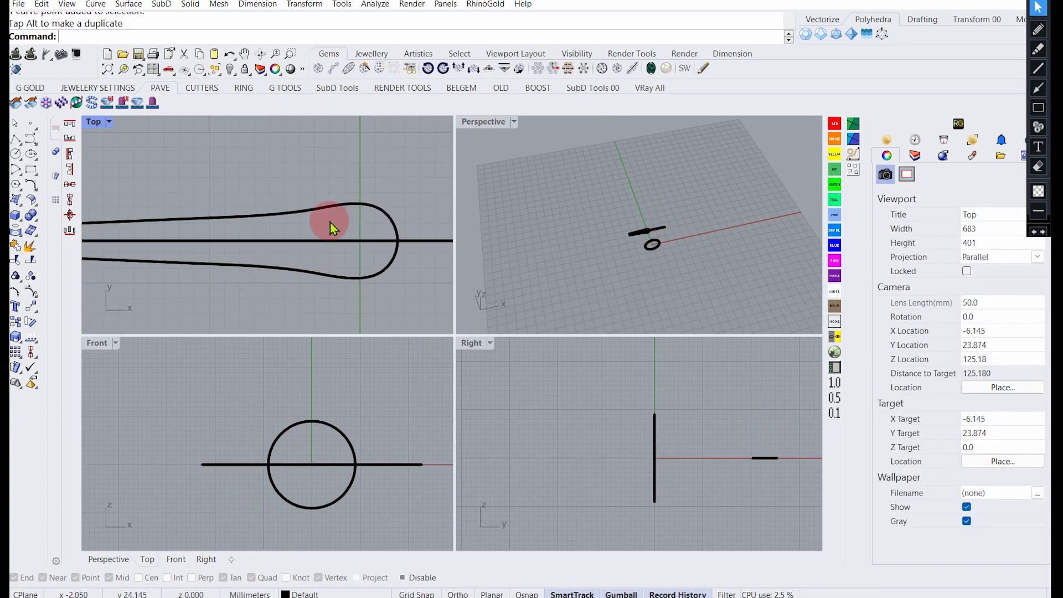
# Try to move a control point on the lower side of the outline's neck outward and undo it.
pyautogui.scroll(-2, 332, 225)
pyautogui.scroll(4, 307, 247)
pyautogui.click(309, 270)
pyautogui.scroll(4, 290, 260)
pyautogui.press('F10')
pyautogui.click(269, 267)
pyautogui.moveTo(269, 230); pyautogui.dragTo(269, 235)
pyautogui.hotkey('ctrl', 'z')
# Move the lower-side neck control point nearer the rounded end slightly outward.
pyautogui.click(339, 275)
pyautogui.moveTo(339, 242); pyautogui.dragTo(339, 246)
pyautogui.moveTo(257, 250); pyautogui.dragTo(297, 283)
pyautogui.moveTo(269, 237); pyautogui.dragTo(270, 242)
pyautogui.scroll(-4, 328, 258)
pyautogui.hotkey('ctrl', 'z')
# Move the opposite control point on the upper side of the neck slightly outward and turn off the control points.
pyautogui.moveTo(320, 201); pyautogui.dragTo(314, 221, button='right')
pyautogui.scroll(2, 312, 204)
pyautogui.moveTo(331, 215); pyautogui.dragTo(342, 232)
pyautogui.hotkey('ctrl', 'z')
pyautogui.moveTo(332, 190); pyautogui.dragTo(332, 187)
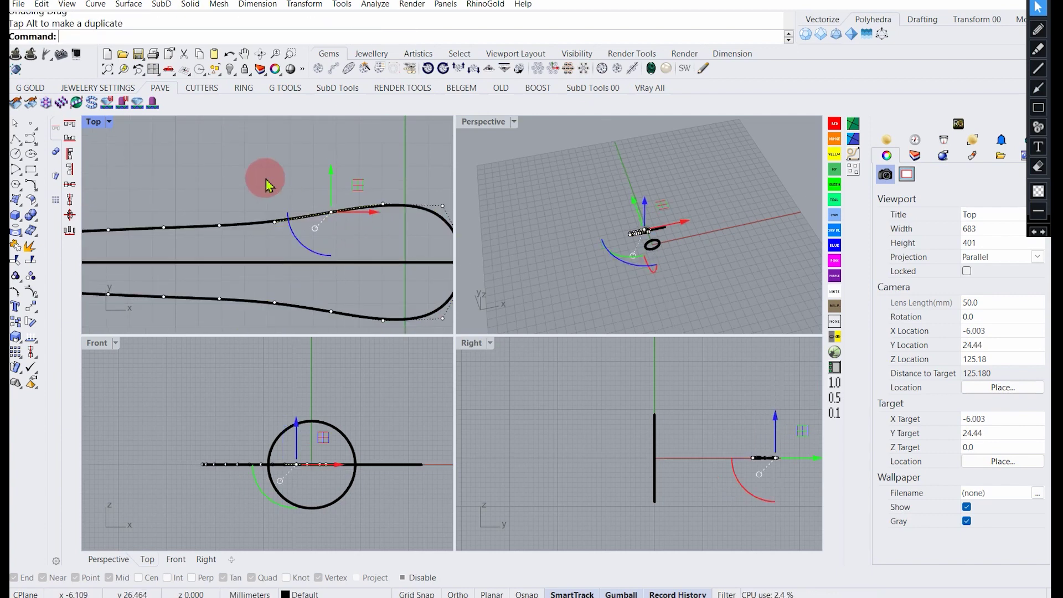
pyautogui.press('Escape')
pyautogui.press('Escape')
# Nudge one more control point on the outline's upper side outward to soften the neck transition.
pyautogui.scroll(-4, 315, 198)
pyautogui.moveTo(362, 241); pyautogui.dragTo(333, 218, button='right')
pyautogui.moveTo(260, 247); pyautogui.dragTo(326, 248, button='right')
pyautogui.click(325, 195)
pyautogui.scroll(4, 323, 195)
pyautogui.press('F10')
pyautogui.click(328, 194)
pyautogui.moveTo(328, 164); pyautogui.dragTo(328, 162)
pyautogui.press('Escape')
pyautogui.press('Escape')
# Nudge the corresponding control point on the outline's lower side outward and turn off the control points.
pyautogui.scroll(-4, 335, 230)
pyautogui.click(335, 248)
pyautogui.scroll(4, 335, 251)
pyautogui.press('F10')
pyautogui.click(327, 252)
pyautogui.moveTo(328, 218); pyautogui.dragTo(328, 224)
pyautogui.press('Escape')
pyautogui.press('Escape')
# Refine the upper side of the neck again by moving a control point toward the arms slightly outward.
pyautogui.moveTo(275, 182); pyautogui.dragTo(319, 208, button='right')
pyautogui.click(319, 205)
pyautogui.scroll(-8, 318, 209)
pyautogui.scroll(6, 339, 204)
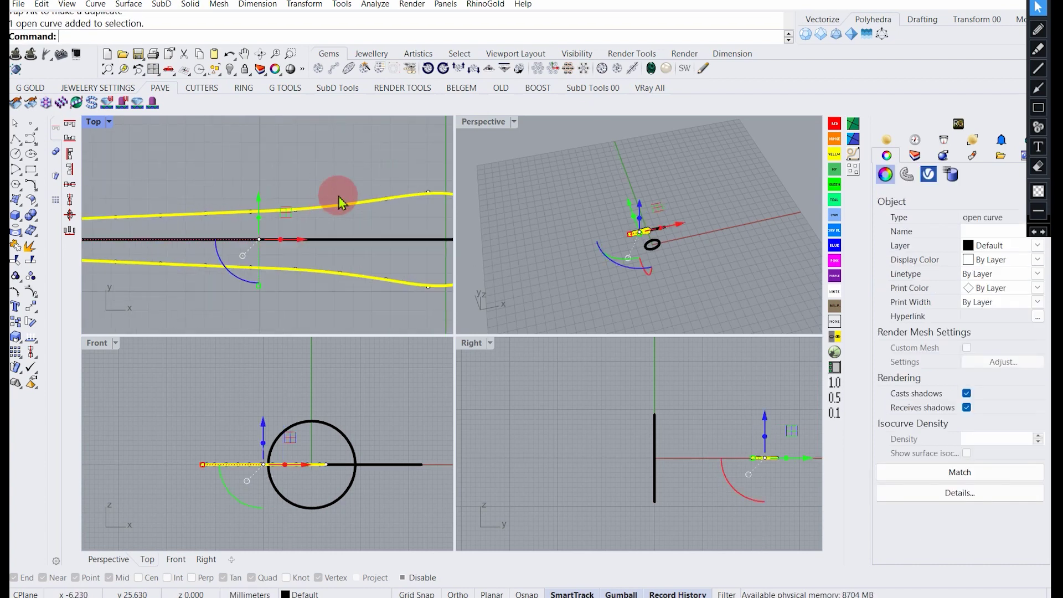
pyautogui.press('F10')
pyautogui.click(340, 204)
pyautogui.moveTo(283, 193); pyautogui.dragTo(310, 224)
pyautogui.moveTo(294, 185); pyautogui.dragTo(294, 182)
pyautogui.press('Escape')
pyautogui.press('Escape')
# Move two neighbouring control points on the lower side of the neck outward to match the upper side.
pyautogui.scroll(-6, 327, 235)
pyautogui.scroll(2, 339, 257)
pyautogui.click(318, 248)
pyautogui.click(316, 249)
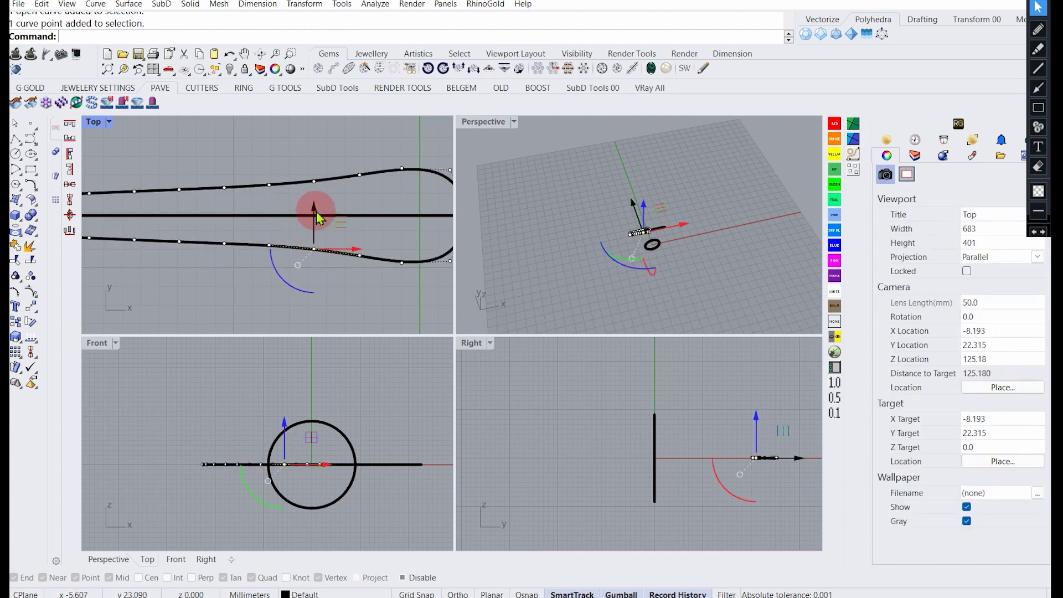
pyautogui.moveTo(317, 212); pyautogui.dragTo(360, 226)
pyautogui.press('Escape')
pyautogui.click(270, 246)
pyautogui.click(269, 245)
pyautogui.moveTo(268, 212); pyautogui.dragTo(274, 228)
# Fine-tune the lower side of the neck by moving a single control point slightly outward.
pyautogui.scroll(-3, 284, 281)
pyautogui.click(307, 264)
pyautogui.scroll(6, 294, 233)
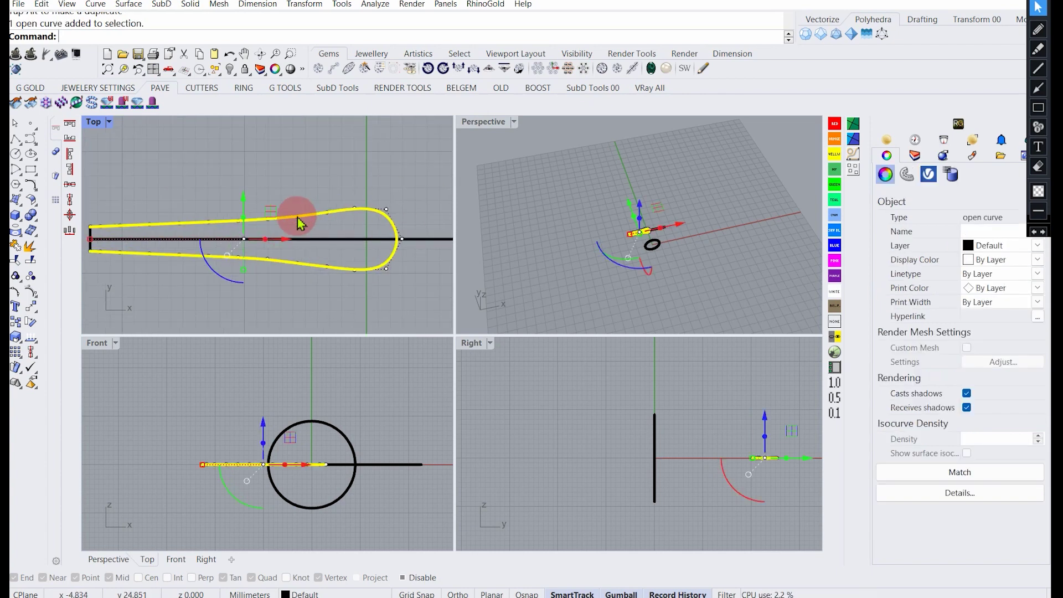
pyautogui.click(280, 265)
pyautogui.moveTo(281, 232); pyautogui.dragTo(280, 235)
pyautogui.click(315, 240)
pyautogui.scroll(-4, 244, 322)
pyautogui.click(306, 223)
pyautogui.scroll(8, 644, 239)
pyautogui.click(720, 224)
pyautogui.doubleClick(488, 124)
pyautogui.moveTo(579, 240); pyautogui.dragTo(477, 235, button='right')
pyautogui.scroll(6, 618, 268)
pyautogui.click(577, 347)
pyautogui.scroll(5, 476, 235)
pyautogui.press('F10')
pyautogui.moveTo(468, 213); pyautogui.dragTo(609, 409)
pyautogui.moveTo(608, 409); pyautogui.dragTo(632, 304, button='right')
pyautogui.scroll(-3, 633, 304)
pyautogui.press('Escape')
pyautogui.press('Escape')
pyautogui.scroll(-4, 429, 143)
pyautogui.doubleClick(109, 122)
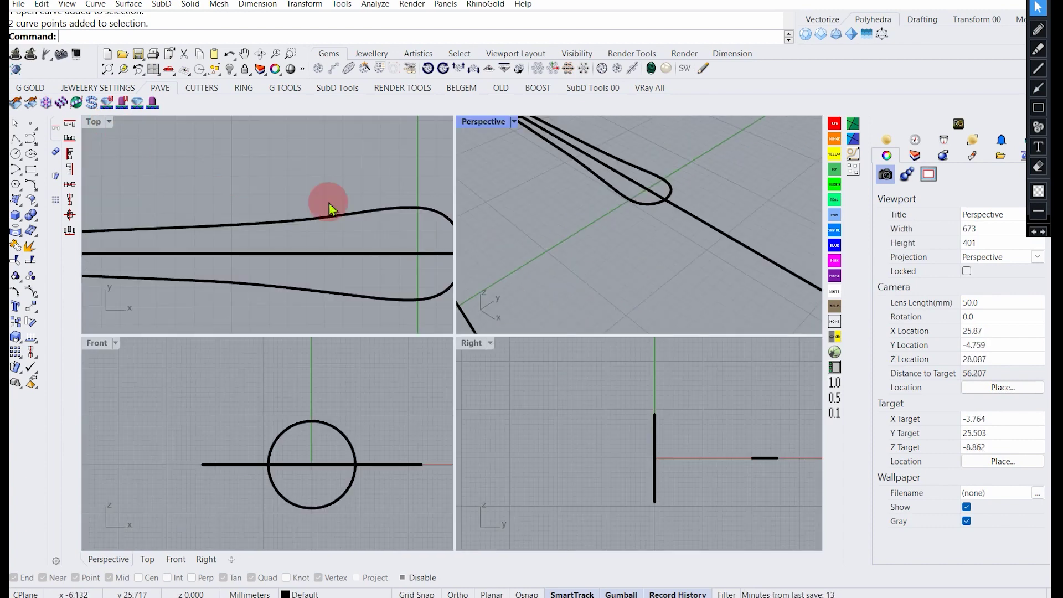
# Raise the two control points on the upper side of the outline's rounded end by 0.5 mm, leaving out the tip point.
pyautogui.moveTo(441, 211); pyautogui.dragTo(293, 210, button='right')
pyautogui.click(286, 217)
pyautogui.press('F10')
pyautogui.moveTo(222, 170); pyautogui.dragTo(344, 264)
pyautogui.moveTo(720, 217); pyautogui.dragTo(658, 159, button='right')
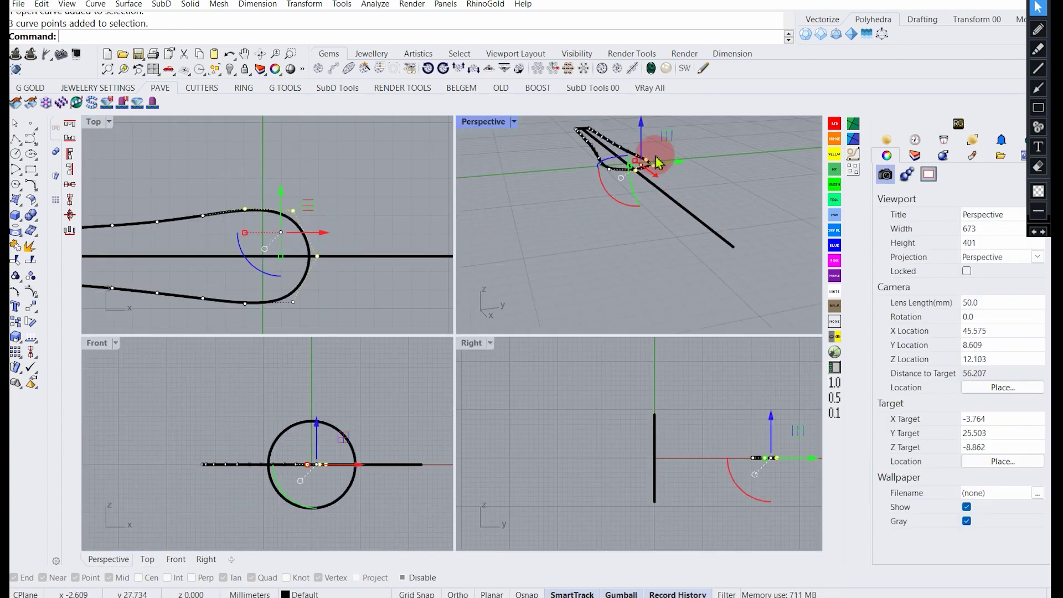
pyautogui.scroll(10, 658, 181)
pyautogui.scroll(4, 314, 264)
pyautogui.scroll(2, 314, 264)
pyautogui.keyDown('ctrl'); pyautogui.click(319, 249); pyautogui.keyUp('ctrl')
pyautogui.moveTo(767, 455); pyautogui.dragTo(663, 444, button='right')
pyautogui.scroll(-4, 663, 445)
pyautogui.scroll(15, 660, 443)
pyautogui.click(686, 449)
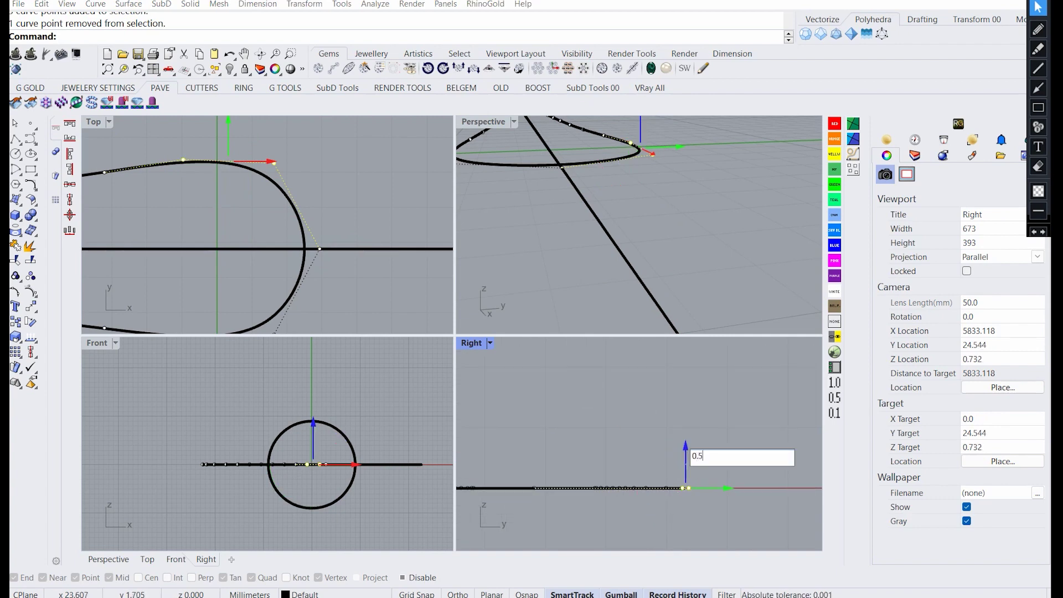
pyautogui.press('Return')
pyautogui.press('Escape')
pyautogui.press('Escape')
# Raise the control point at the tip of the rounded end by 0.2 mm and turn off the control points.
pyautogui.moveTo(619, 203); pyautogui.dragTo(660, 194, button='right')
pyautogui.scroll(-3, 659, 194)
pyautogui.scroll(4, 659, 195)
pyautogui.click(660, 195)
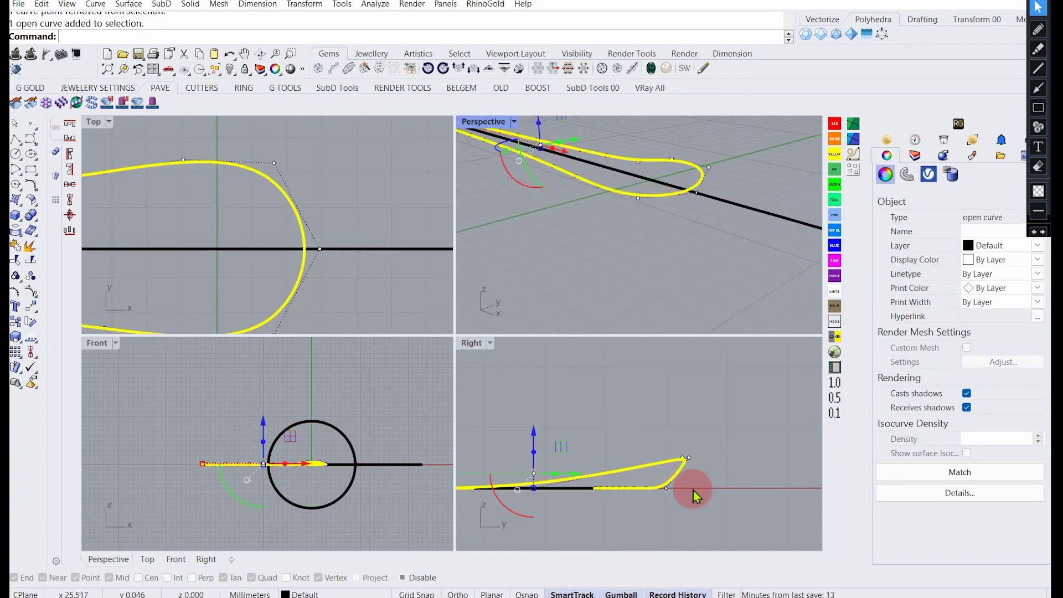
pyautogui.moveTo(665, 488); pyautogui.dragTo(698, 454, button='right')
pyautogui.scroll(8, 698, 453)
pyautogui.click(320, 249)
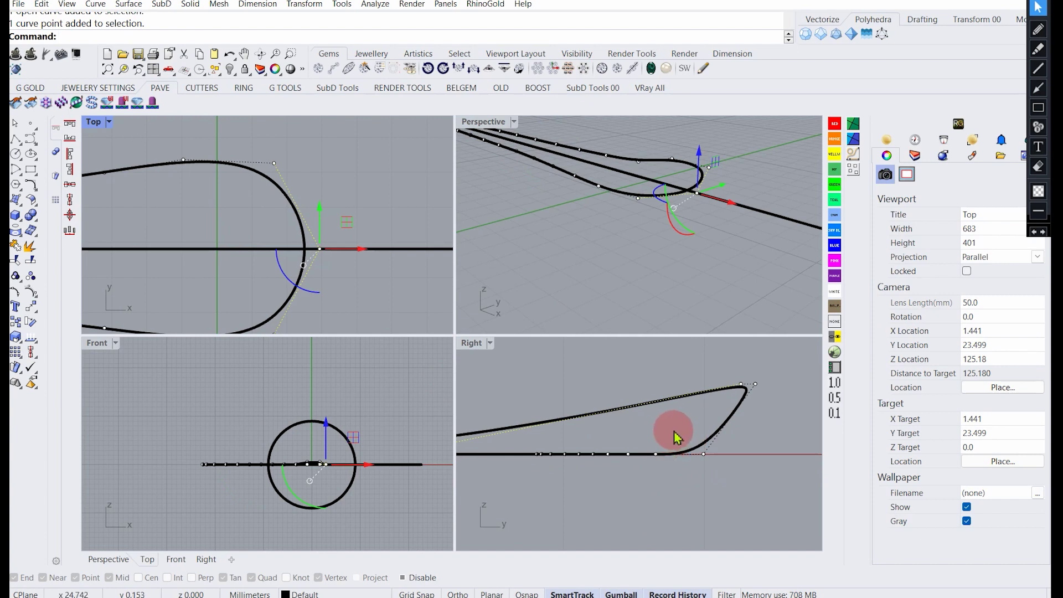
pyautogui.scroll(-2, 594, 456)
pyautogui.click(590, 435)
pyautogui.write('0.2')
pyautogui.press('Return')
pyautogui.press('Escape')
pyautogui.press('Escape')
pyautogui.moveTo(658, 218); pyautogui.dragTo(779, 470, button='right')
pyautogui.scroll(-3, 780, 469)
pyautogui.moveTo(798, 161); pyautogui.dragTo(591, 236, button='right')
pyautogui.scroll(-7, 304, 235)
# Scale a pair of opposite control points along the outline's arms widthwise to even out the taper.
pyautogui.moveTo(273, 242); pyautogui.dragTo(358, 236, button='right')
pyautogui.click(312, 205)
pyautogui.scroll(-4, 387, 218)
pyautogui.scroll(4, 180, 234)
pyautogui.scroll(-8, 177, 245)
pyautogui.scroll(10, 252, 238)
pyautogui.scroll(-5, 268, 247)
pyautogui.scroll(2, 272, 267)
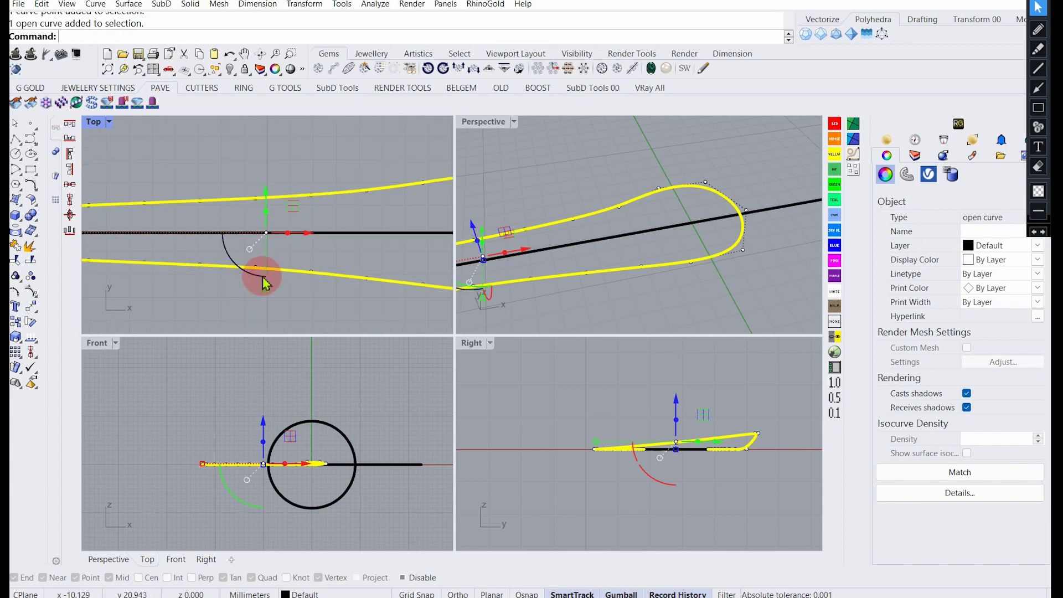
pyautogui.click(264, 269)
pyautogui.moveTo(256, 269); pyautogui.dragTo(256, 271)
pyautogui.hotkey('ctrl', 'z')
pyautogui.scroll(4, 270, 272)
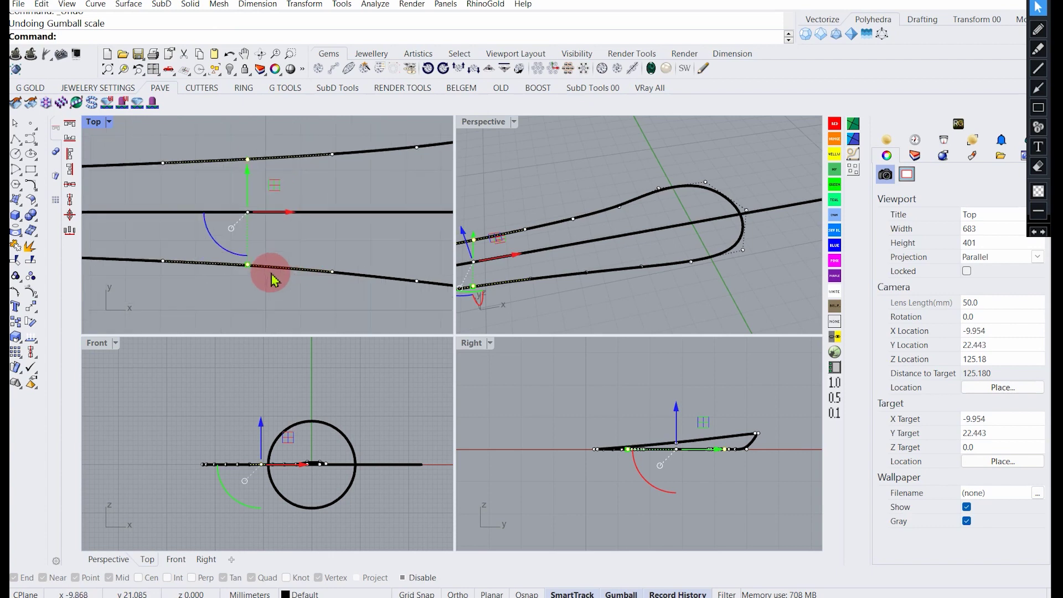
pyautogui.moveTo(247, 227); pyautogui.dragTo(249, 236)
pyautogui.press('Escape')
pyautogui.scroll(-15, 240, 277)
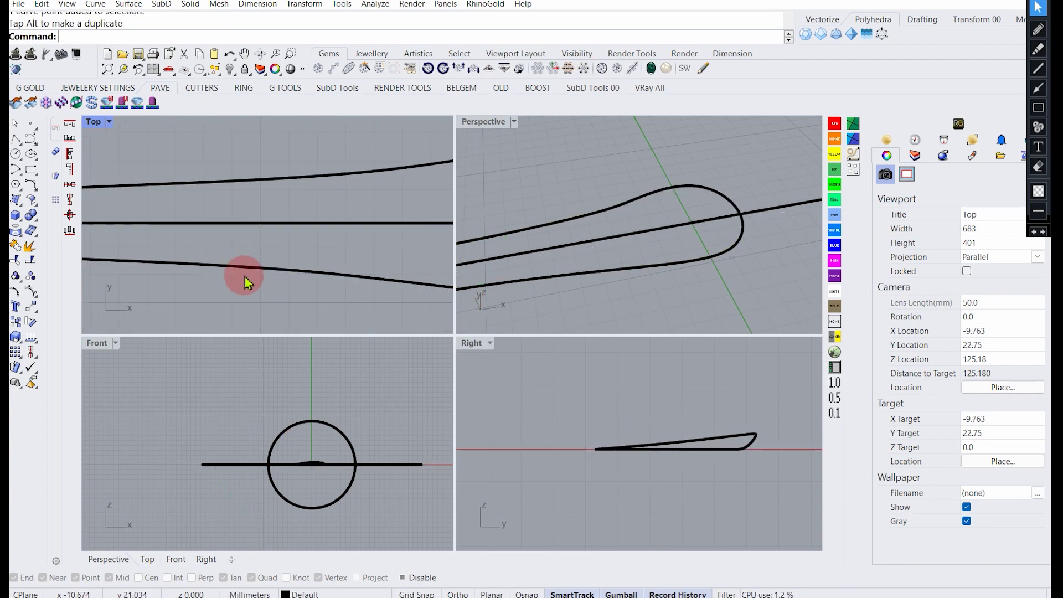
# Try a 1.5 mm diameter pipe along the outline curve and undo it.
pyautogui.scroll(2, 284, 280)
pyautogui.click(297, 262)
pyautogui.scroll(-2, 298, 271)
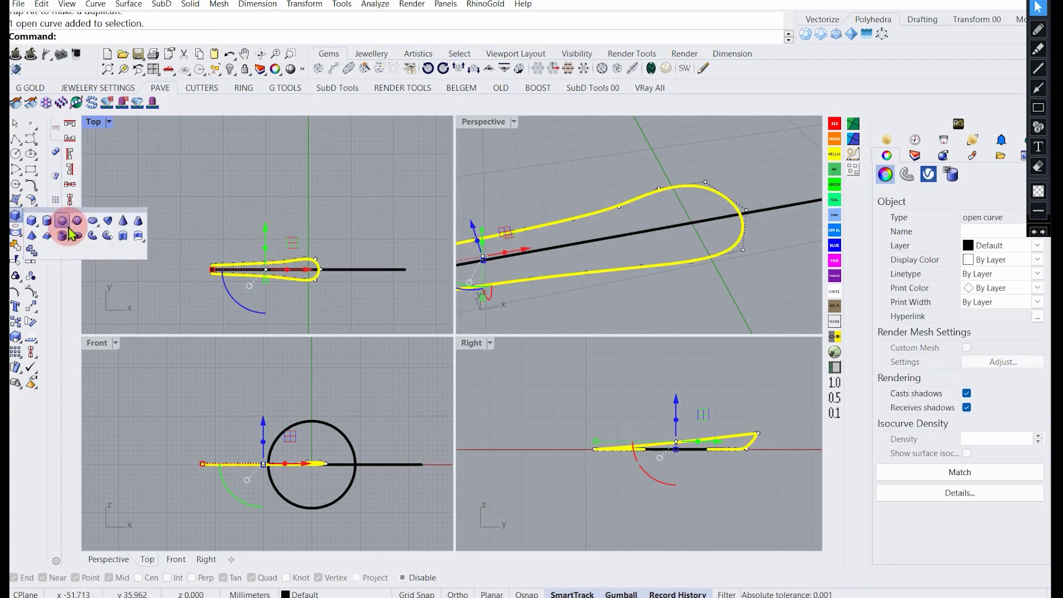
pyautogui.click(108, 234)
pyautogui.rightClick(252, 255)
pyautogui.rightClick(252, 256)
pyautogui.rightClick(252, 256)
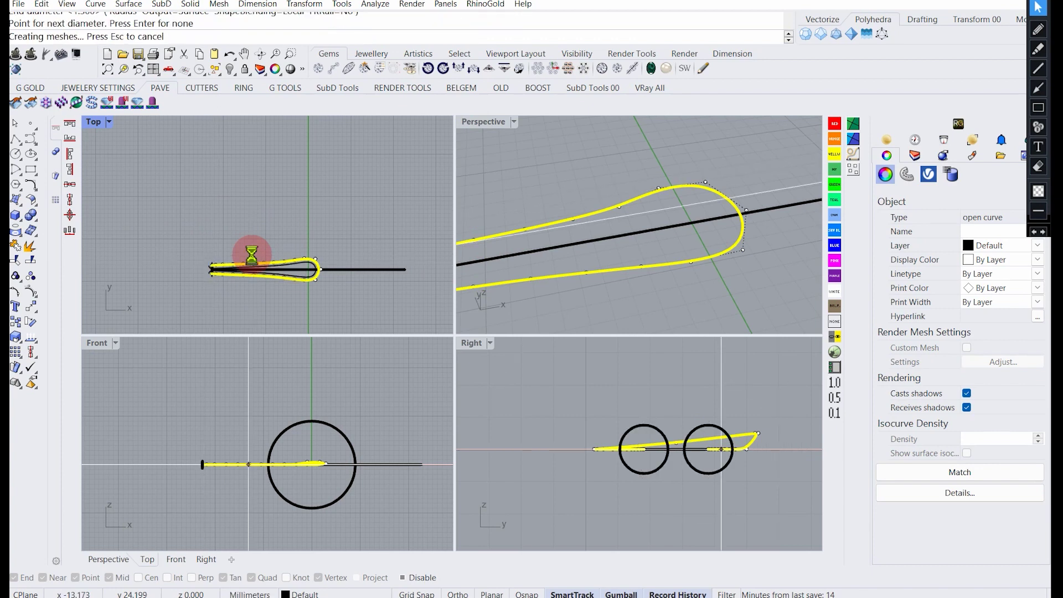
pyautogui.scroll(-8, 667, 213)
pyautogui.moveTo(668, 212); pyautogui.dragTo(646, 202, button='right')
pyautogui.hotkey('ctrl', 'z')
pyautogui.scroll(5, 642, 232)
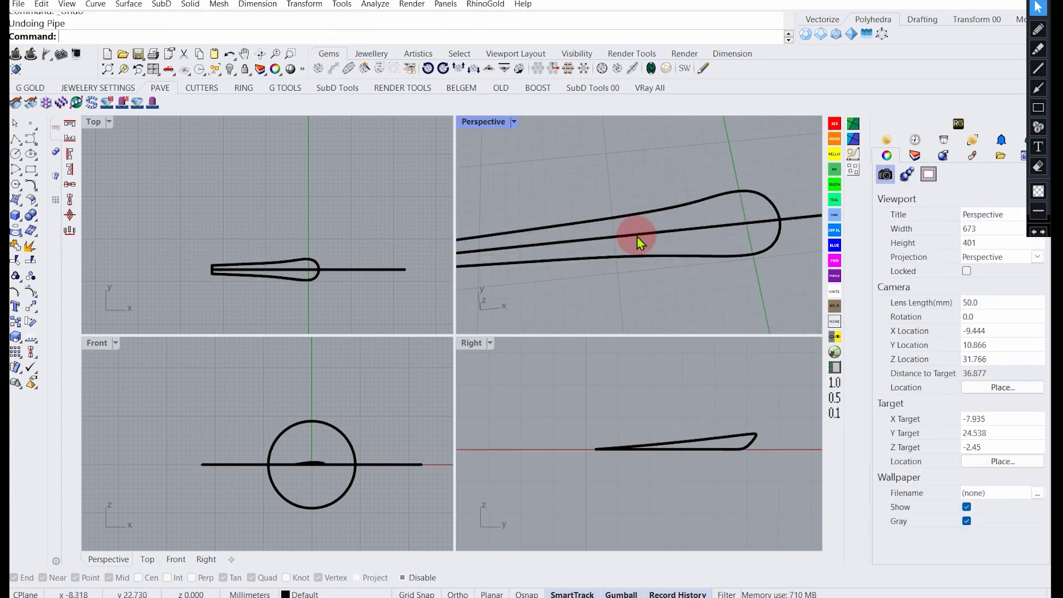
# Pipe the outline curve again with a larger diameter than the previous attempt.
pyautogui.click(316, 272)
pyautogui.rightClick(228, 212)
pyautogui.click(231, 226)
pyautogui.click(230, 226)
pyautogui.press('Return')
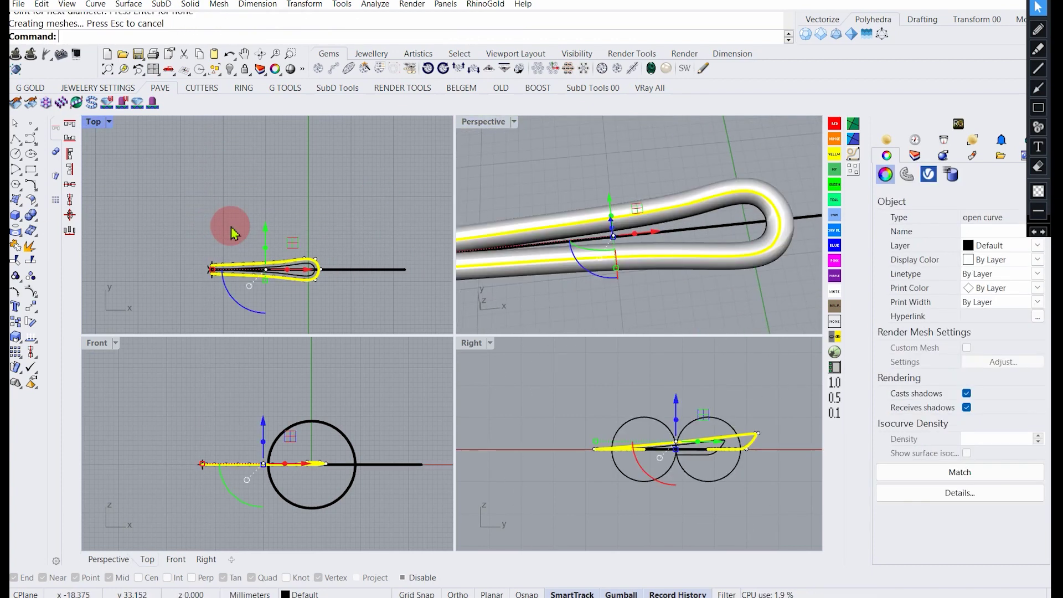
# Scale the control points along both arms of the outline closer together, leaving the center line out of the selection.
pyautogui.click(172, 254)
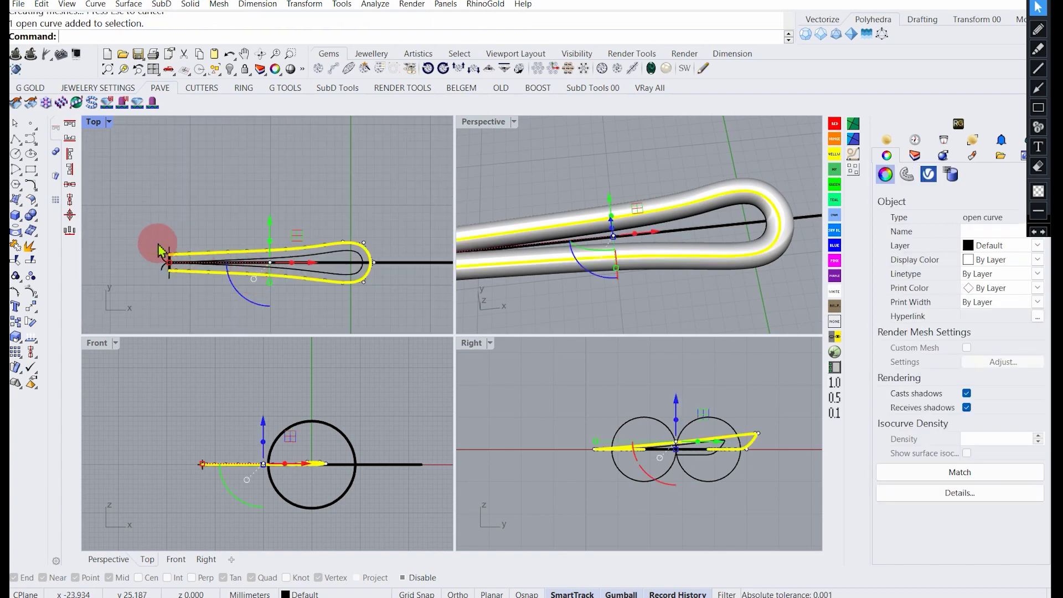
pyautogui.moveTo(138, 240); pyautogui.dragTo(290, 300)
pyautogui.scroll(3, 236, 287)
pyautogui.moveTo(189, 276); pyautogui.dragTo(252, 290, button='right')
pyautogui.scroll(3, 201, 273)
pyautogui.keyDown('ctrl'); pyautogui.click(173, 260); pyautogui.keyUp('ctrl')
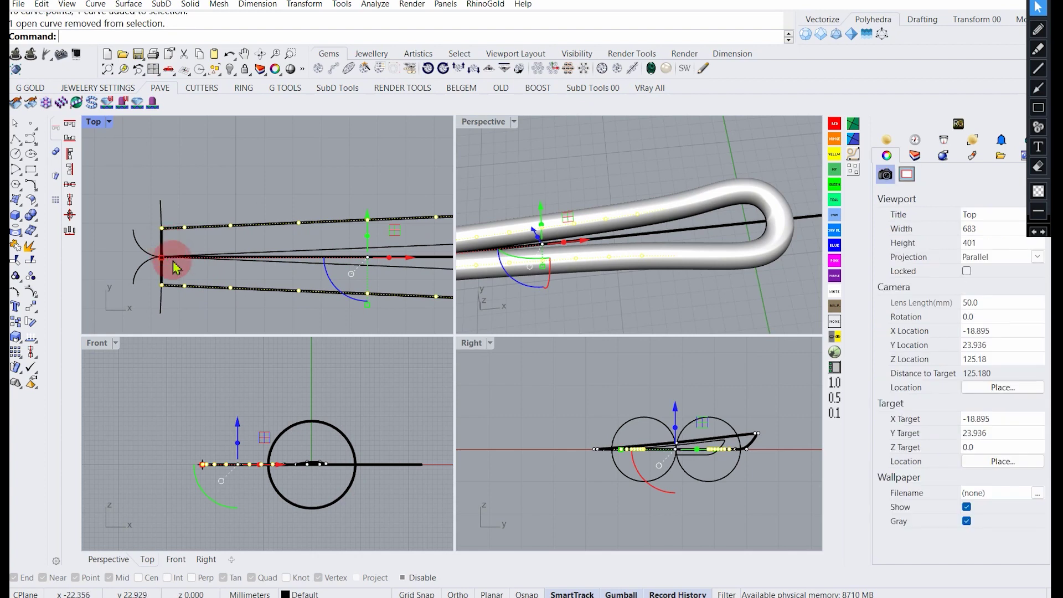
pyautogui.moveTo(335, 305); pyautogui.dragTo(334, 289)
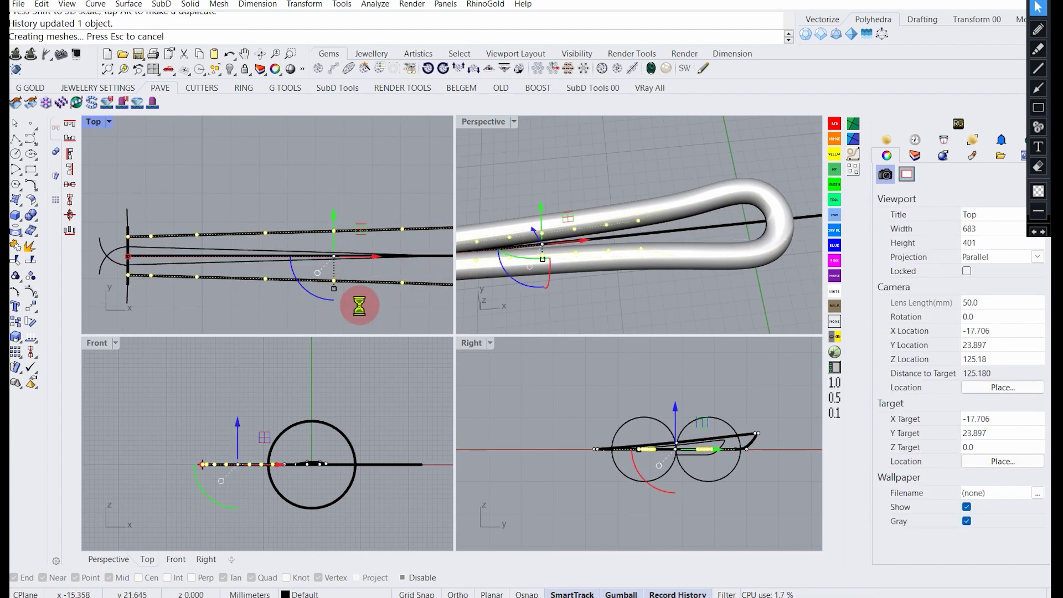
# Try adjusting the pair of control points where the outline's arms widen into the loop, and undo the change.
pyautogui.scroll(-3, 609, 285)
pyautogui.scroll(4, 545, 273)
pyautogui.scroll(-5, 622, 231)
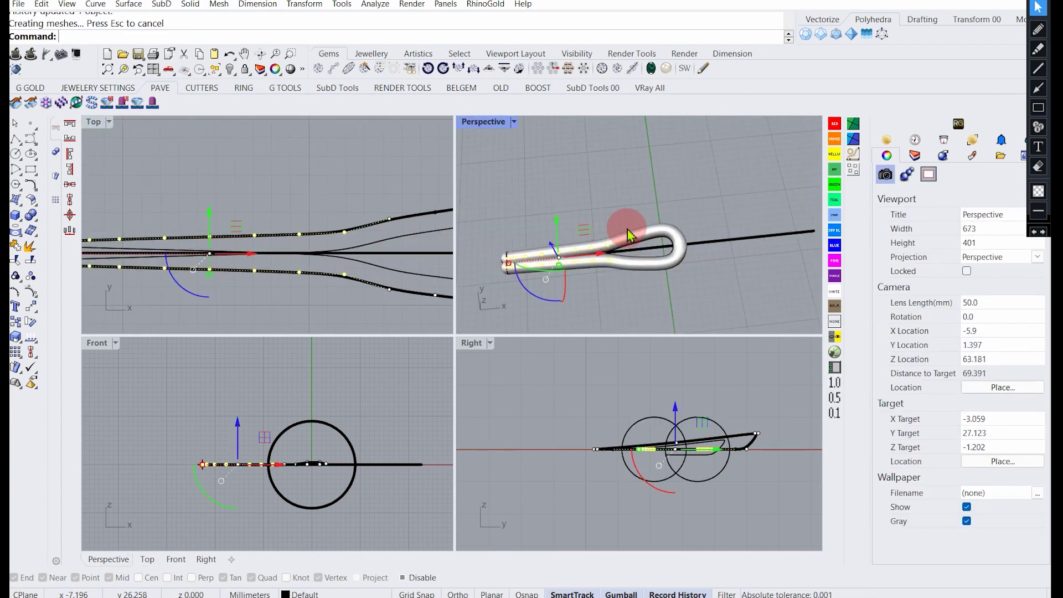
pyautogui.scroll(-3, 221, 244)
pyautogui.moveTo(286, 203); pyautogui.dragTo(298, 285)
pyautogui.hotkey('ctrl', 'z')
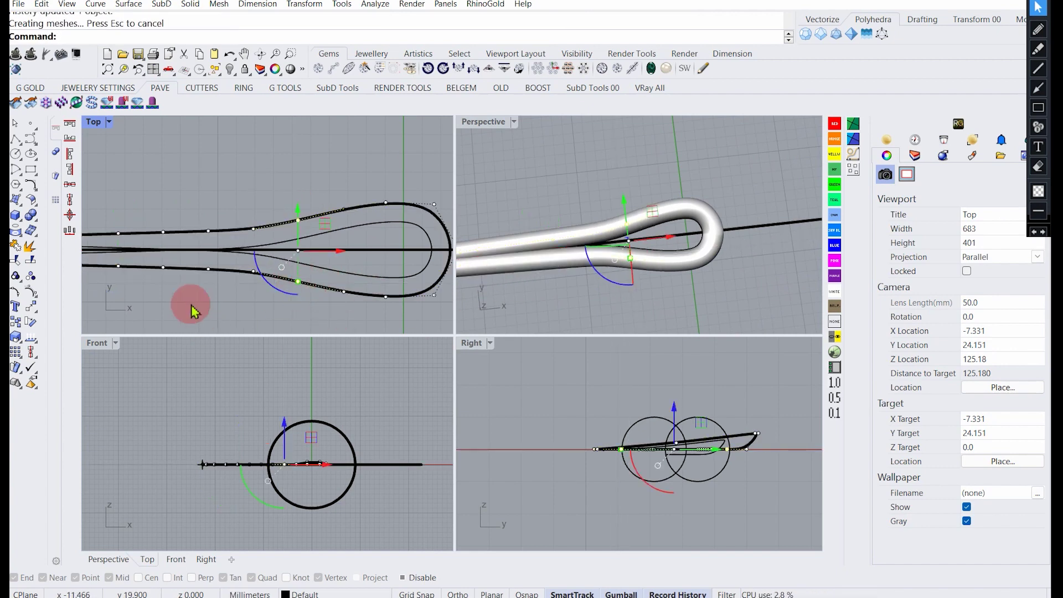
pyautogui.press('Escape')
pyautogui.press('Escape')
# Rotate a copy of the piped loop by half a turn about the center of the loop's end to form the interlocking counterpart.
pyautogui.scroll(-10, 310, 230)
pyautogui.click(260, 259)
pyautogui.click(31, 322)
pyautogui.scroll(6, 288, 256)
pyautogui.click(304, 251)
pyautogui.scroll(-14, 298, 232)
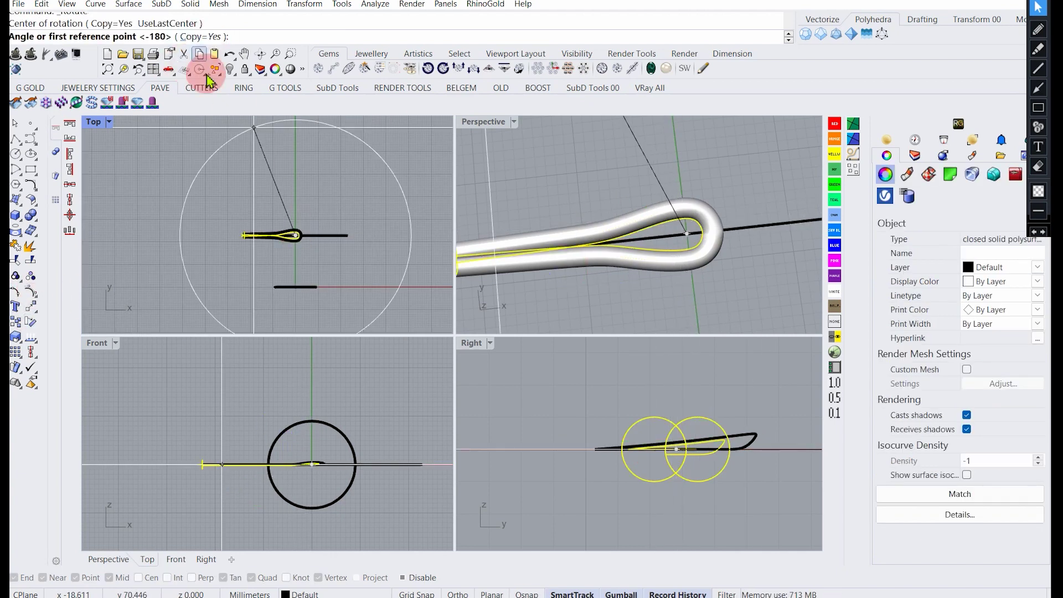
pyautogui.keyDown('shift'); pyautogui.click(165, 236); pyautogui.keyUp('shift')
pyautogui.keyDown('shift'); pyautogui.click(361, 220); pyautogui.keyUp('shift')
pyautogui.rightClick(361, 218)
pyautogui.click(362, 217)
pyautogui.moveTo(581, 186); pyautogui.dragTo(637, 169, button='right')
pyautogui.scroll(8, 640, 188)
pyautogui.moveTo(642, 205); pyautogui.dragTo(648, 239, button='right')
pyautogui.scroll(16, 294, 242)
# Turn on the outline curve's control points and raise the ones on the upper side of the loop's rounded end.
pyautogui.click(308, 233)
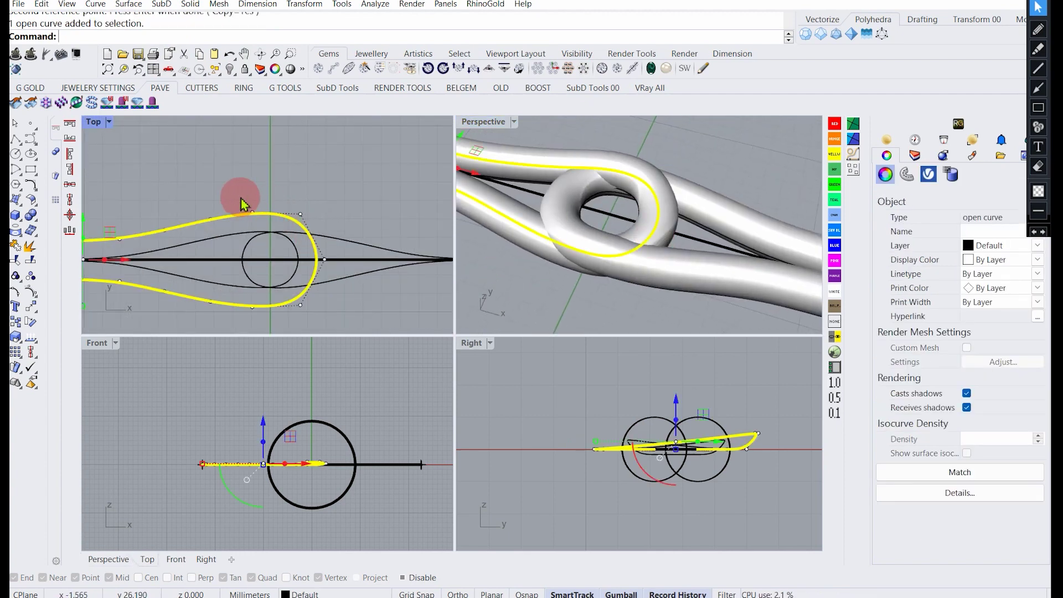
pyautogui.press('F10')
pyautogui.moveTo(244, 200); pyautogui.dragTo(319, 224)
pyautogui.scroll(6, 720, 430)
pyautogui.moveTo(719, 430); pyautogui.dragTo(601, 425, button='right')
pyautogui.moveTo(668, 411); pyautogui.dragTo(669, 394)
pyautogui.moveTo(628, 287); pyautogui.dragTo(677, 191, button='right')
pyautogui.moveTo(670, 394); pyautogui.dragTo(667, 382)
pyautogui.scroll(3, 650, 470)
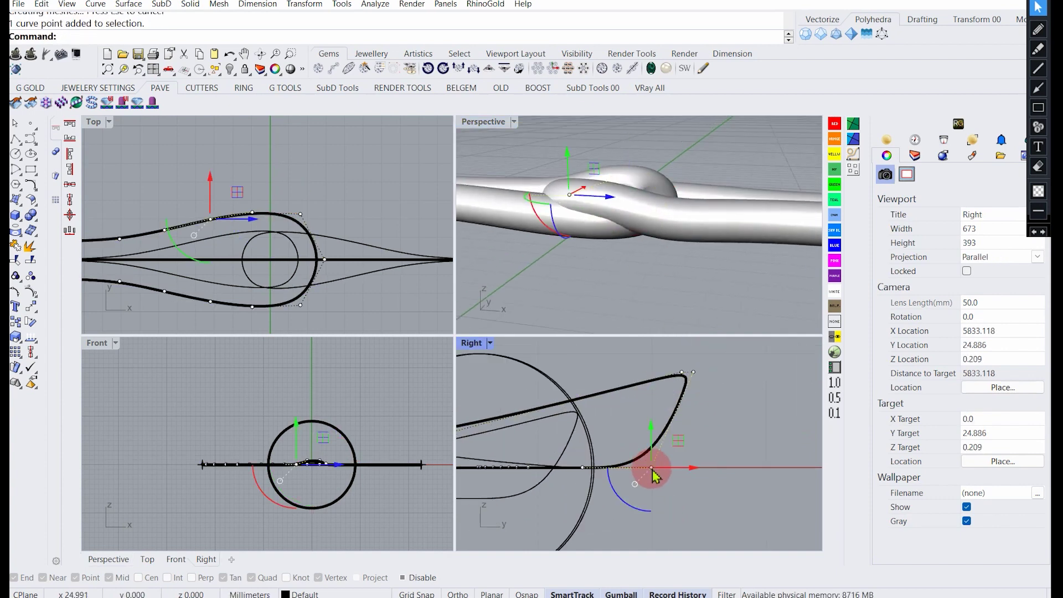
# Try shifting and raising individual control points around the loop's rounded end, and undo those moves.
pyautogui.click(325, 258)
pyautogui.moveTo(518, 442); pyautogui.dragTo(710, 433, button='right')
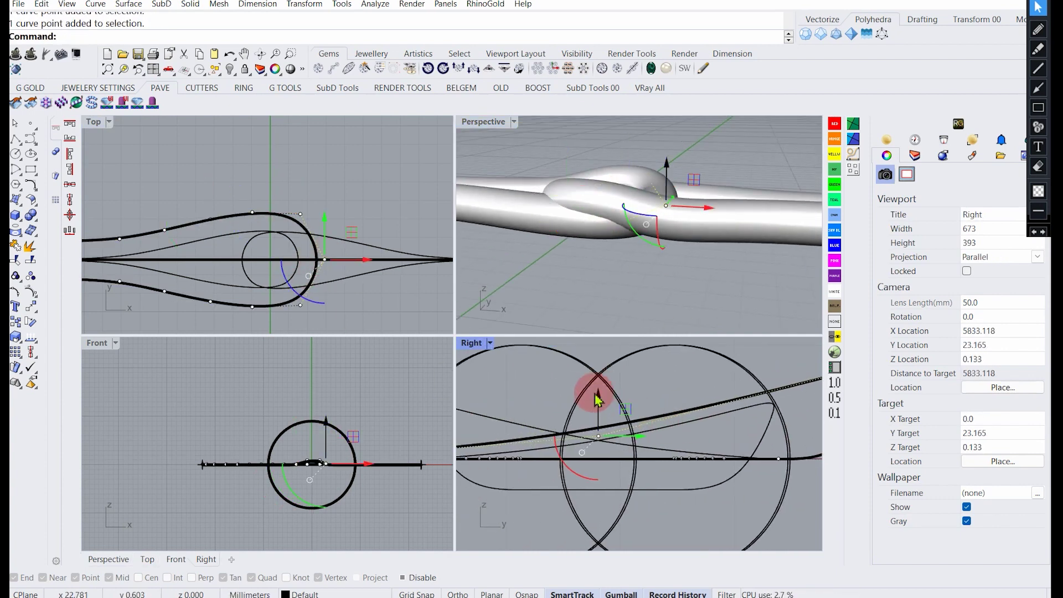
pyautogui.moveTo(625, 269); pyautogui.dragTo(394, 230, button='right')
pyautogui.scroll(3, 242, 235)
pyautogui.moveTo(239, 229); pyautogui.dragTo(260, 239)
pyautogui.scroll(-2, 628, 421)
pyautogui.moveTo(781, 435); pyautogui.dragTo(633, 511, button='right')
pyautogui.moveTo(661, 427)
pyautogui.mouseDown()
pyautogui.moveTo(659, 417)
pyautogui.moveTo(672, 435)
pyautogui.mouseUp()
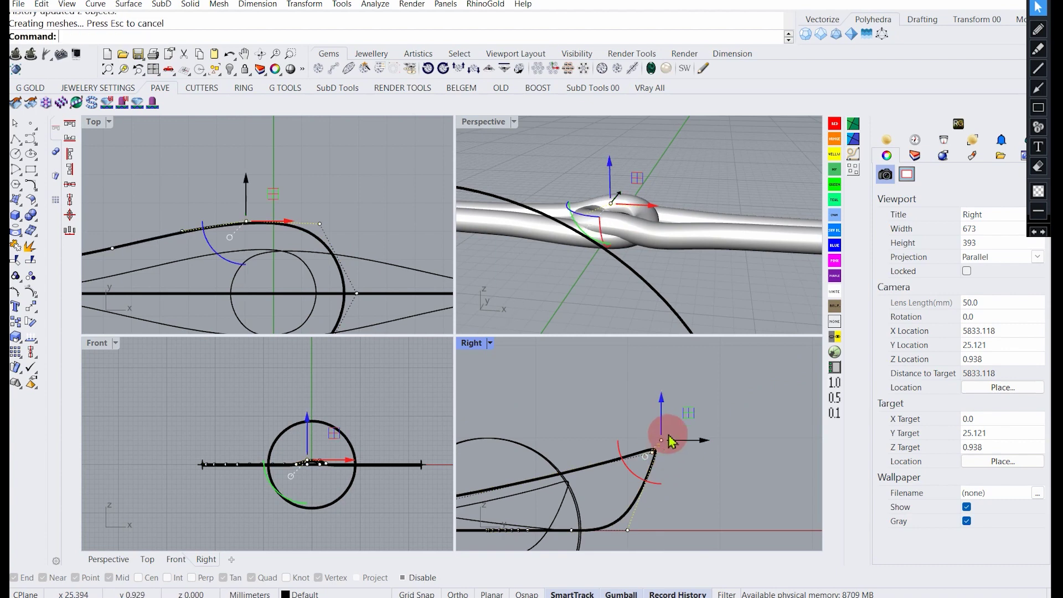
pyautogui.hotkey('ctrl', 'z')
pyautogui.moveTo(351, 236); pyautogui.dragTo(353, 238)
pyautogui.moveTo(657, 419); pyautogui.dragTo(657, 405)
pyautogui.moveTo(310, 260); pyautogui.dragTo(294, 220, button='right')
pyautogui.moveTo(316, 240); pyautogui.dragTo(347, 263)
pyautogui.moveTo(544, 432); pyautogui.dragTo(544, 426)
pyautogui.hotkey('ctrl', 'z')
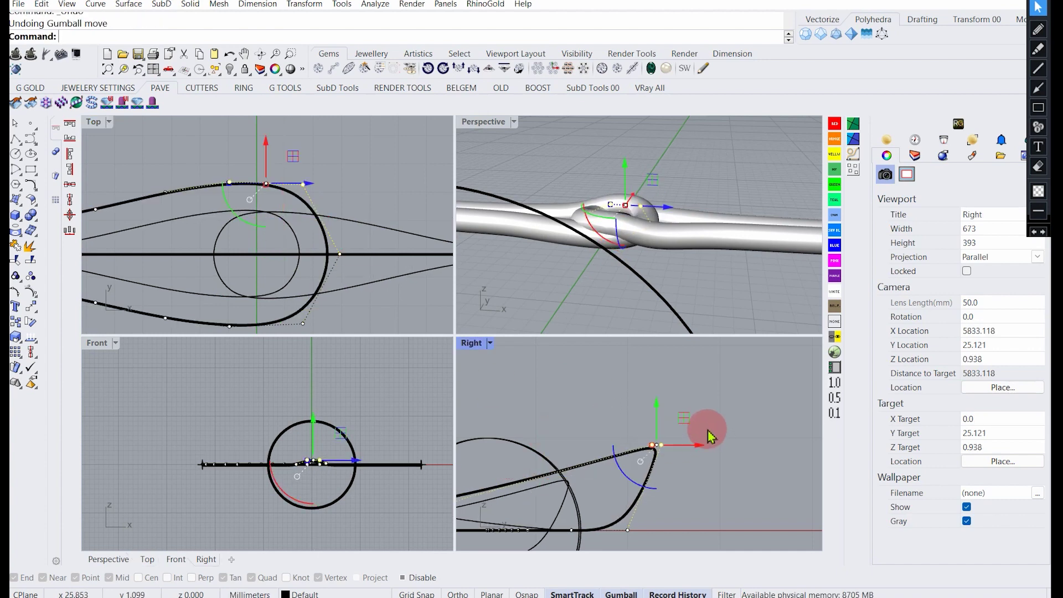
# Select three neighboring control points on the upper side and rounded end of the outline curve and raise them vertically.
pyautogui.moveTo(267, 232); pyautogui.dragTo(330, 223, button='right')
pyautogui.scroll(-6, 330, 223)
pyautogui.click(276, 203)
pyautogui.press('F10')
pyautogui.moveTo(260, 184); pyautogui.dragTo(323, 214)
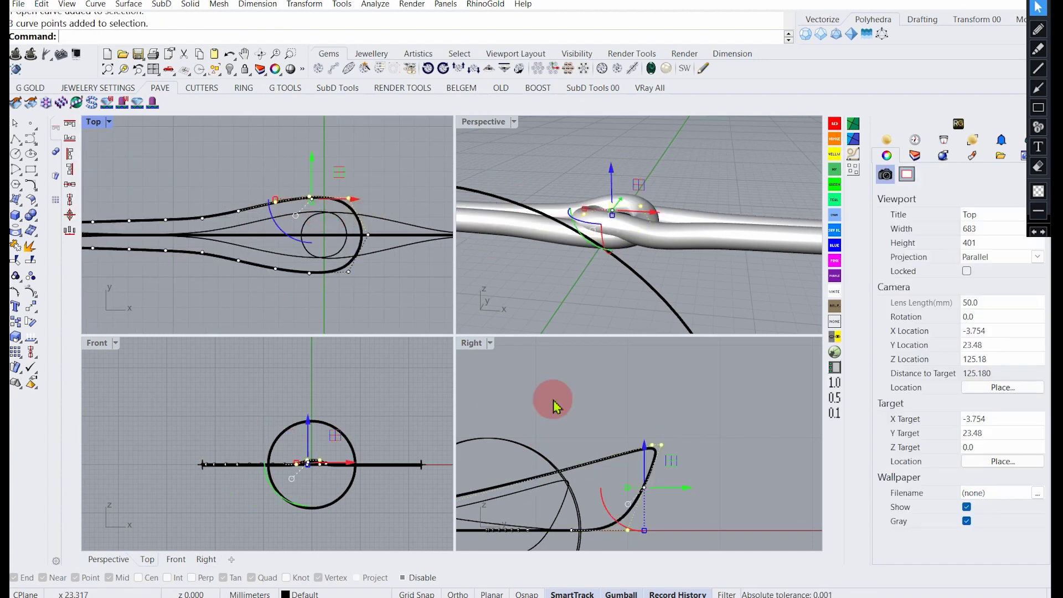
pyautogui.moveTo(645, 444); pyautogui.dragTo(642, 431)
pyautogui.moveTo(621, 172); pyautogui.dragTo(576, 321, button='right')
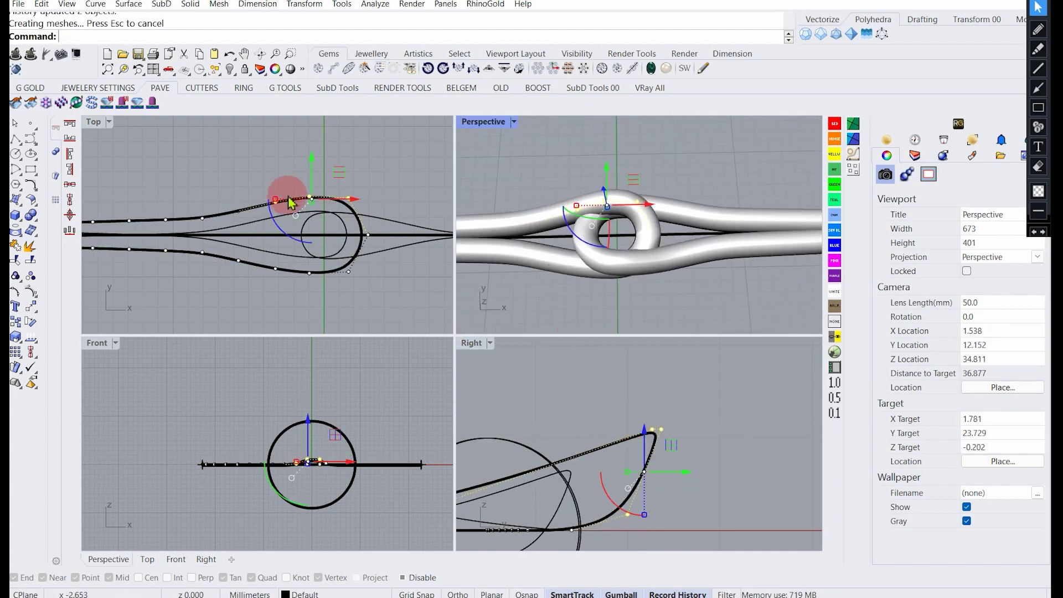
# Reshape the loop's rounded end by repositioning its tip and neighboring control points, undoing the one move that does not suit.
pyautogui.moveTo(361, 237); pyautogui.dragTo(309, 224, button='right')
pyautogui.scroll(4, 308, 224)
pyautogui.click(323, 226)
pyautogui.click(338, 207)
pyautogui.moveTo(361, 229); pyautogui.dragTo(352, 236)
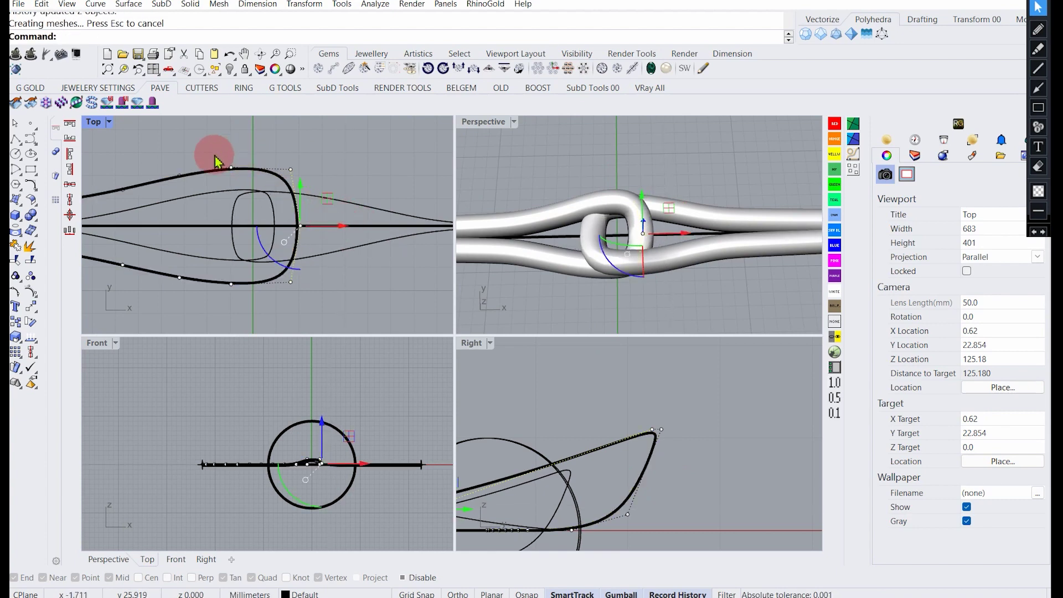
pyautogui.moveTo(255, 235); pyautogui.dragTo(239, 255)
pyautogui.moveTo(209, 287); pyautogui.dragTo(230, 300, button='right')
pyautogui.moveTo(205, 297); pyautogui.dragTo(205, 293)
pyautogui.moveTo(322, 183); pyautogui.dragTo(321, 159)
pyautogui.hotkey('ctrl', 'z')
pyautogui.moveTo(356, 249); pyautogui.dragTo(327, 238)
pyautogui.press('Escape')
pyautogui.press('Escape')
pyautogui.moveTo(534, 301); pyautogui.dragTo(679, 211, button='right')
# Nudge one control point on each long side of the loop's rounded end slightly outward and hide the points.
pyautogui.moveTo(290, 231); pyautogui.dragTo(319, 224, button='right')
pyautogui.click(280, 283)
pyautogui.scroll(4, 266, 293)
pyautogui.press('F10')
pyautogui.click(276, 272)
pyautogui.moveTo(276, 240); pyautogui.dragTo(275, 245)
pyautogui.scroll(-4, 300, 254)
pyautogui.moveTo(270, 170); pyautogui.dragTo(273, 215, button='right')
pyautogui.scroll(2, 280, 211)
pyautogui.click(284, 200)
pyautogui.moveTo(285, 185); pyautogui.dragTo(285, 178)
pyautogui.scroll(-4, 250, 178)
pyautogui.press('Escape')
pyautogui.press('Escape')
pyautogui.moveTo(597, 179); pyautogui.dragTo(633, 212, button='right')
# Switch to the sticky note and start a new line beginning with "V" below EASY METHOD.
pyautogui.hotkey('alt', 'Tab')
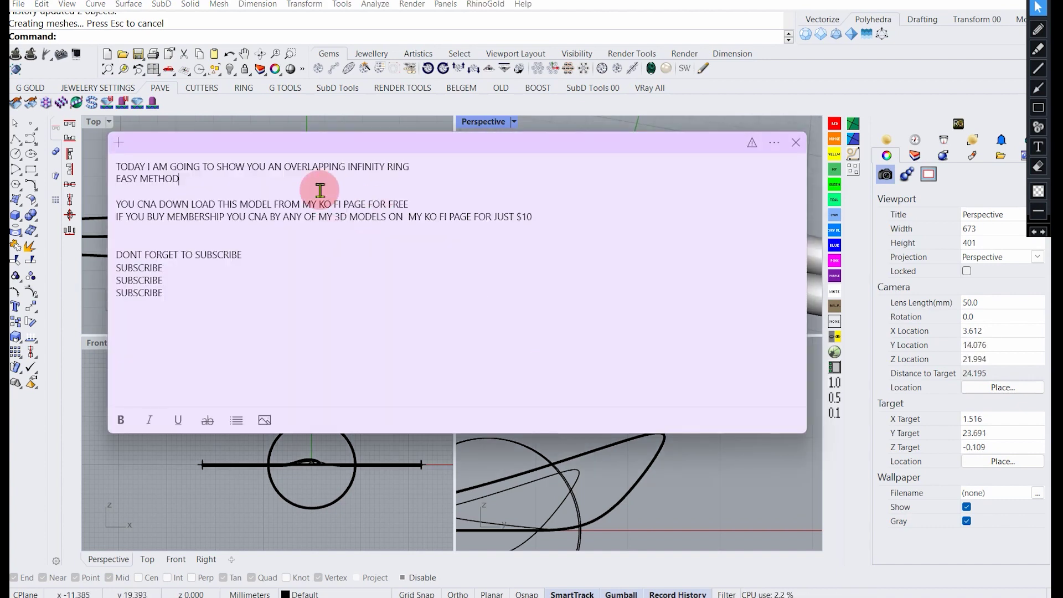
pyautogui.press('Return')
pyautogui.write('V')
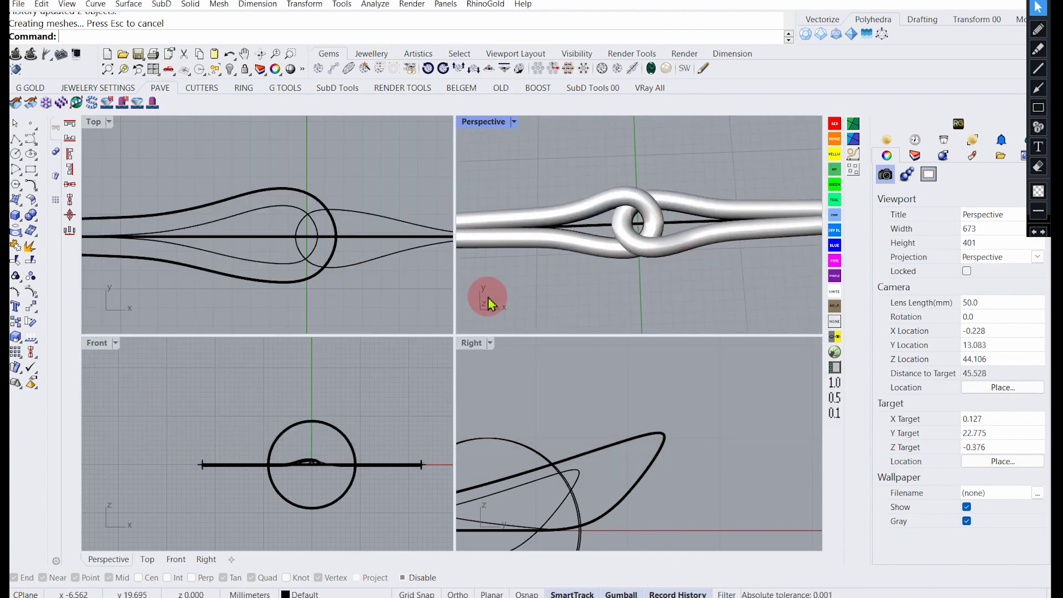
# Examine the interlocking pipes from several angles and distances, including in an enlarged perspective view.
pyautogui.scroll(3, 313, 457)
pyautogui.moveTo(618, 278)
pyautogui.mouseDown(button='right')
pyautogui.moveTo(637, 283)
pyautogui.moveTo(637, 152)
pyautogui.moveTo(619, 291)
pyautogui.mouseUp(button='right')
pyautogui.scroll(-6, 317, 230)
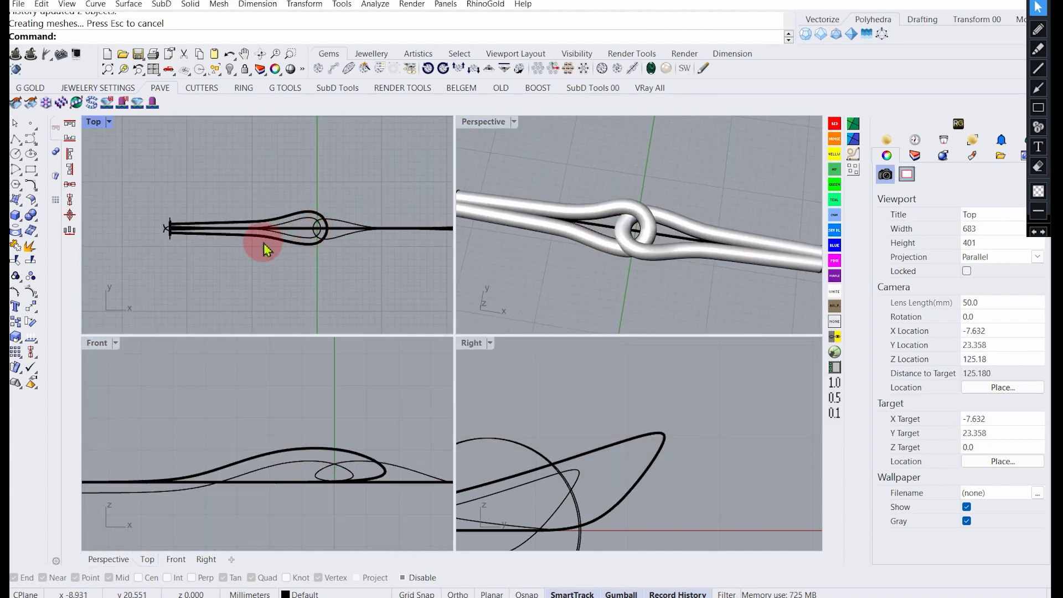
pyautogui.scroll(6, 332, 213)
pyautogui.scroll(-6, 663, 202)
pyautogui.scroll(6, 577, 205)
pyautogui.moveTo(658, 221); pyautogui.dragTo(572, 136, button='right')
pyautogui.doubleClick(490, 125)
pyautogui.moveTo(514, 191); pyautogui.dragTo(736, 367, button='right')
pyautogui.press('F11')
pyautogui.scroll(4, 710, 420)
pyautogui.scroll(-5, 714, 363)
pyautogui.press('F11')
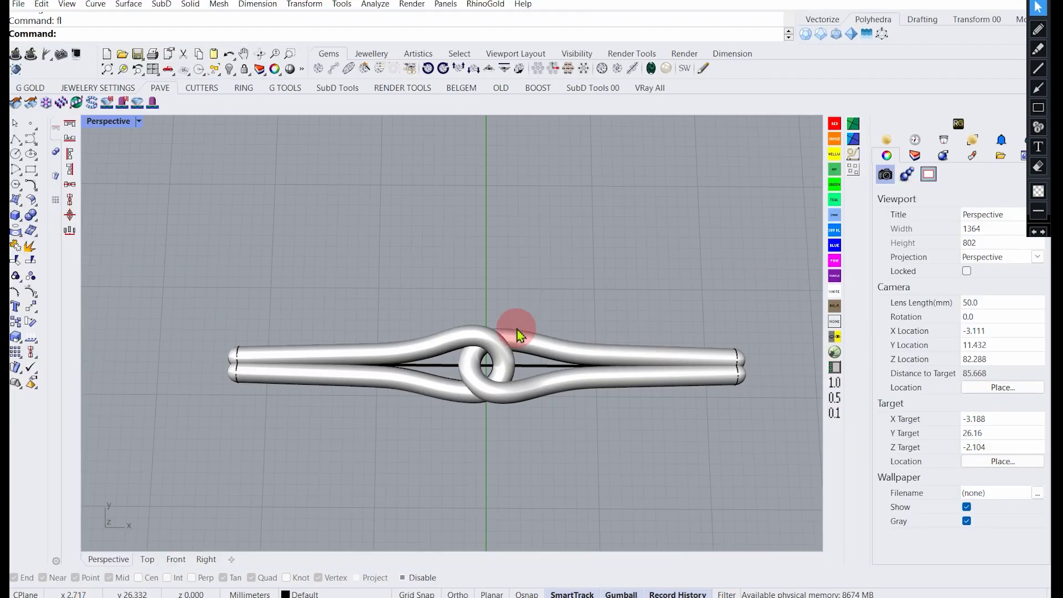
pyautogui.doubleClick(105, 121)
pyautogui.scroll(4, 677, 235)
pyautogui.moveTo(677, 236); pyautogui.dragTo(677, 173, button='right')
pyautogui.scroll(6, 653, 199)
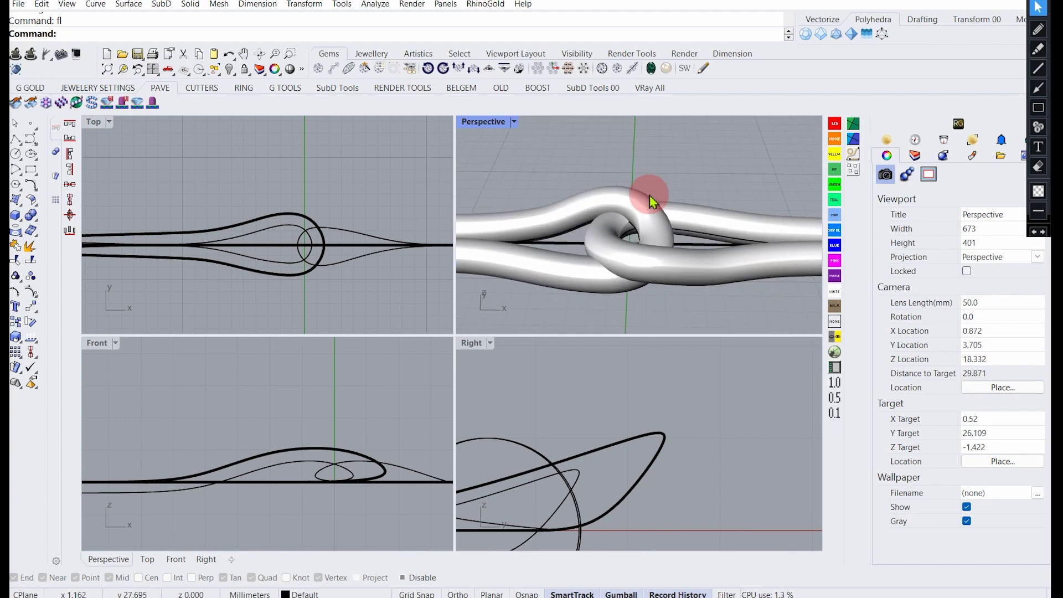
# Show the outline curve's control points and scale the ones along the middle of both arms widthwise.
pyautogui.click(654, 204)
pyautogui.keyDown('shift'); pyautogui.click(587, 205); pyautogui.keyUp('shift')
pyautogui.click(335, 227)
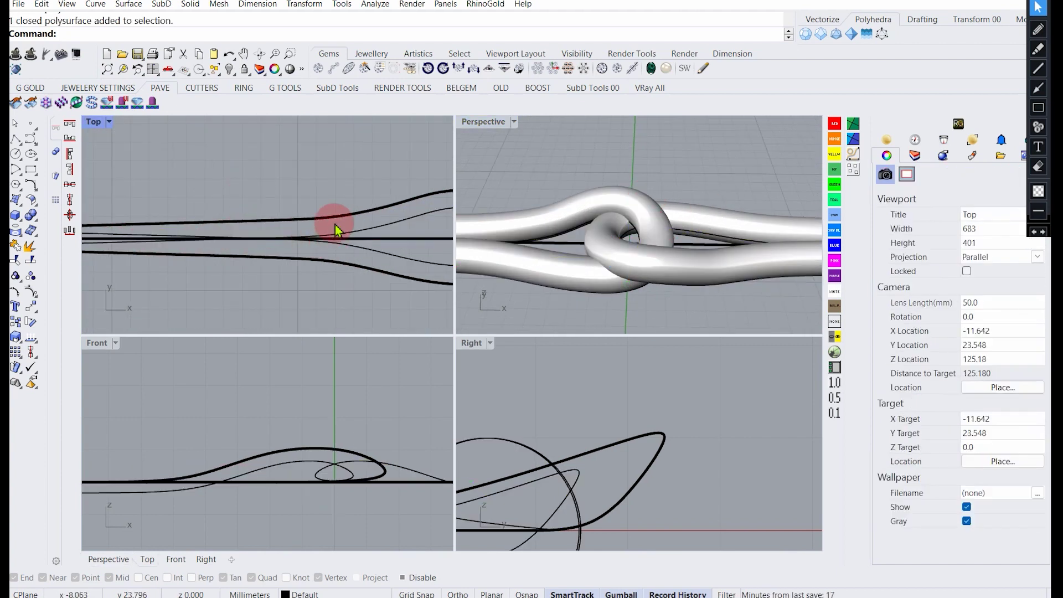
pyautogui.click(242, 251)
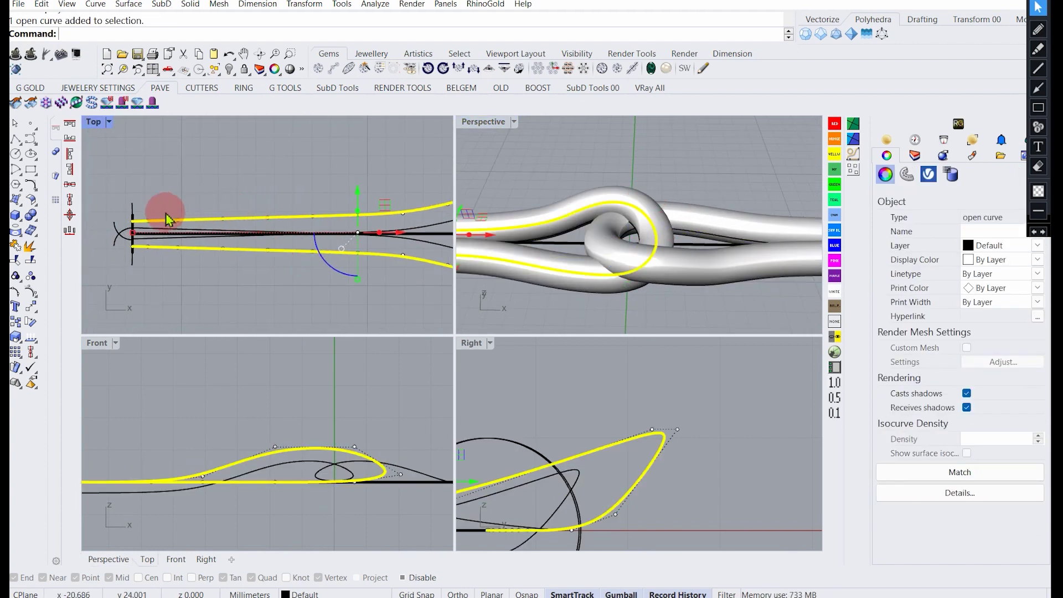
pyautogui.click(118, 220)
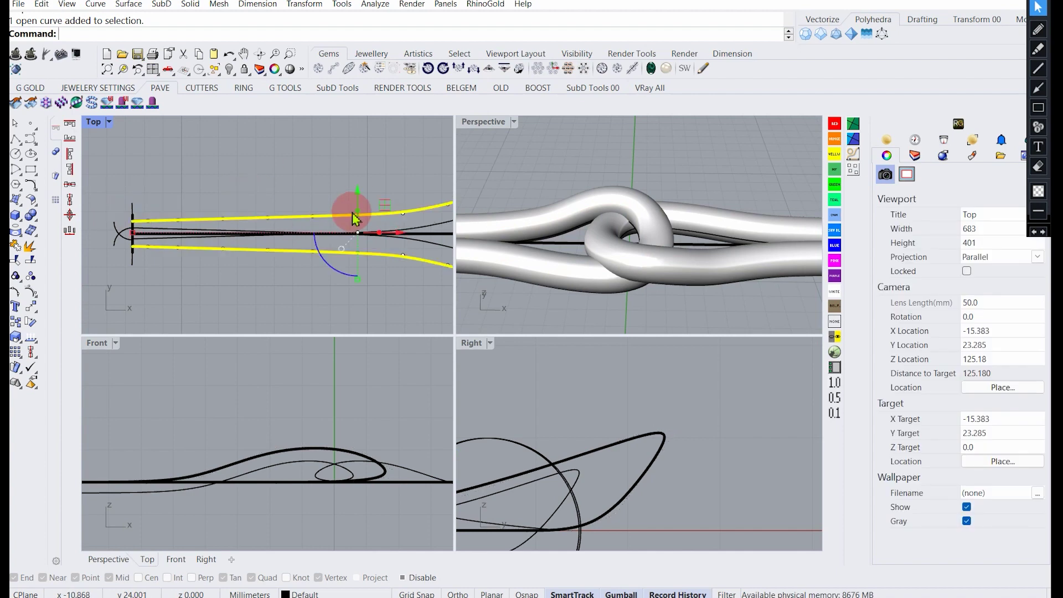
pyautogui.moveTo(352, 212); pyautogui.dragTo(296, 195, button='right')
pyautogui.press('F10')
pyautogui.moveTo(165, 188); pyautogui.dragTo(314, 216)
pyautogui.moveTo(314, 216); pyautogui.dragTo(296, 238, button='right')
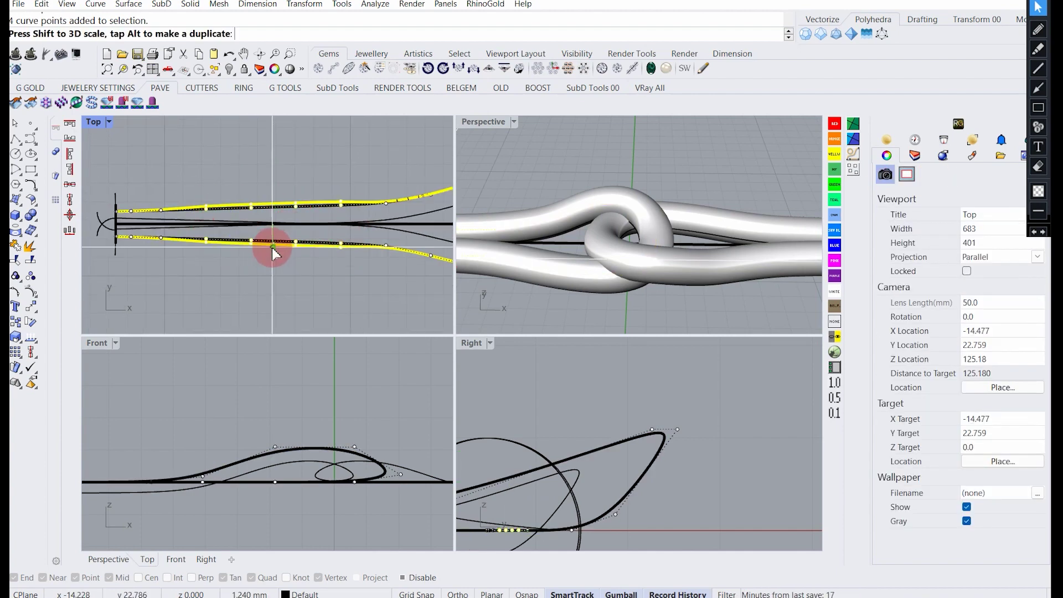
pyautogui.moveTo(273, 250); pyautogui.dragTo(275, 251)
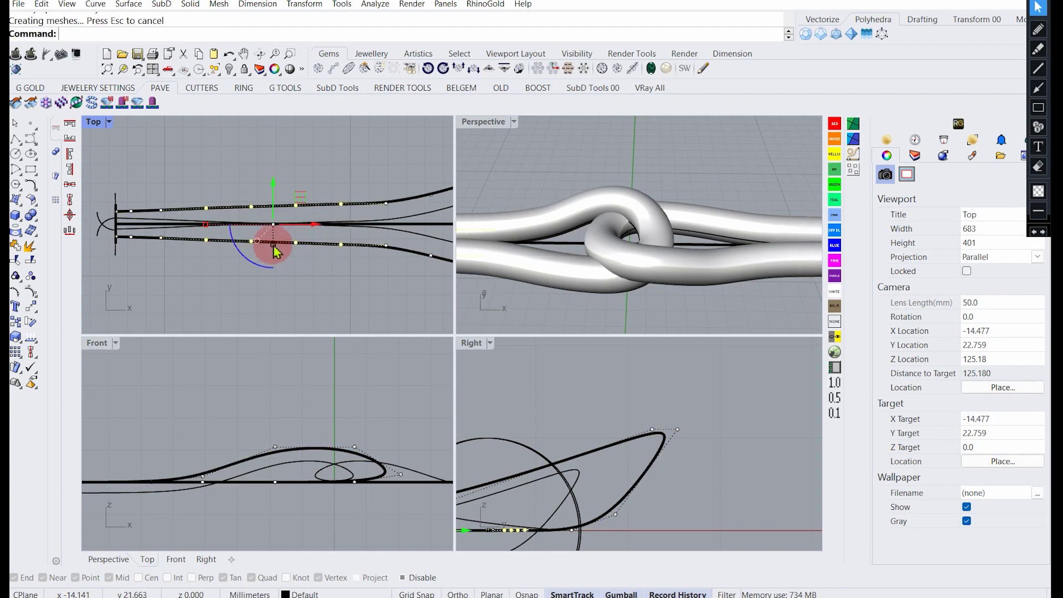
# Scale the control points near the outline's open end slightly farther apart, leaving the end line out of the selection.
pyautogui.moveTo(152, 223); pyautogui.dragTo(211, 222, button='right')
pyautogui.scroll(6, 179, 205)
pyautogui.click(147, 205)
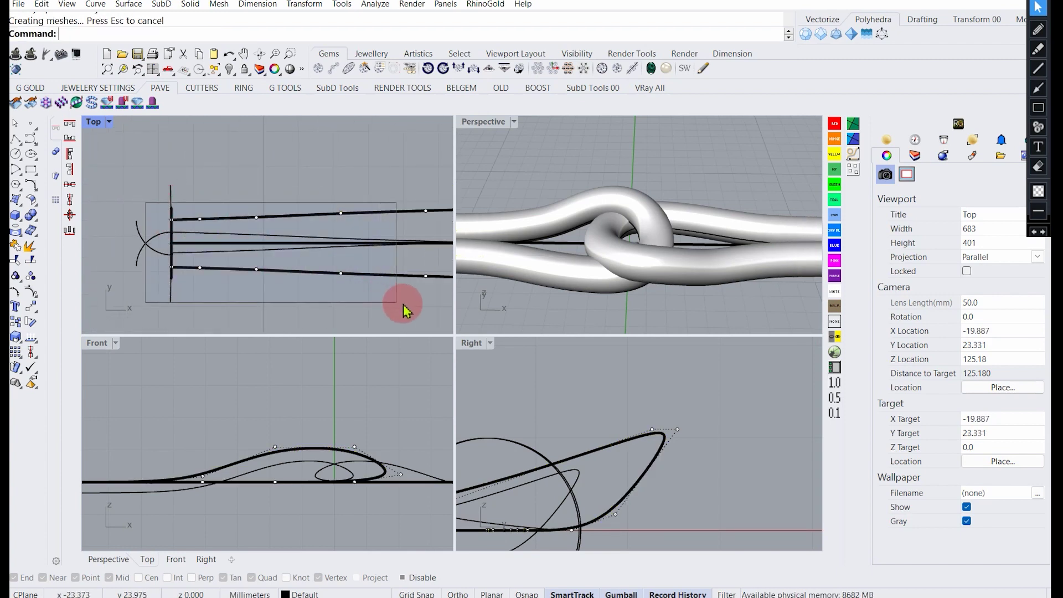
pyautogui.moveTo(398, 310); pyautogui.dragTo(397, 308)
pyautogui.keyDown('ctrl'); pyautogui.click(169, 260); pyautogui.keyUp('ctrl')
pyautogui.moveTo(256, 278); pyautogui.dragTo(257, 283)
# Scale the control points farther along both arms slightly closer together and close the point editing.
pyautogui.moveTo(232, 187); pyautogui.dragTo(187, 194, button='right')
pyautogui.moveTo(400, 244); pyautogui.dragTo(400, 243)
pyautogui.moveTo(220, 278); pyautogui.dragTo(151, 262, button='right')
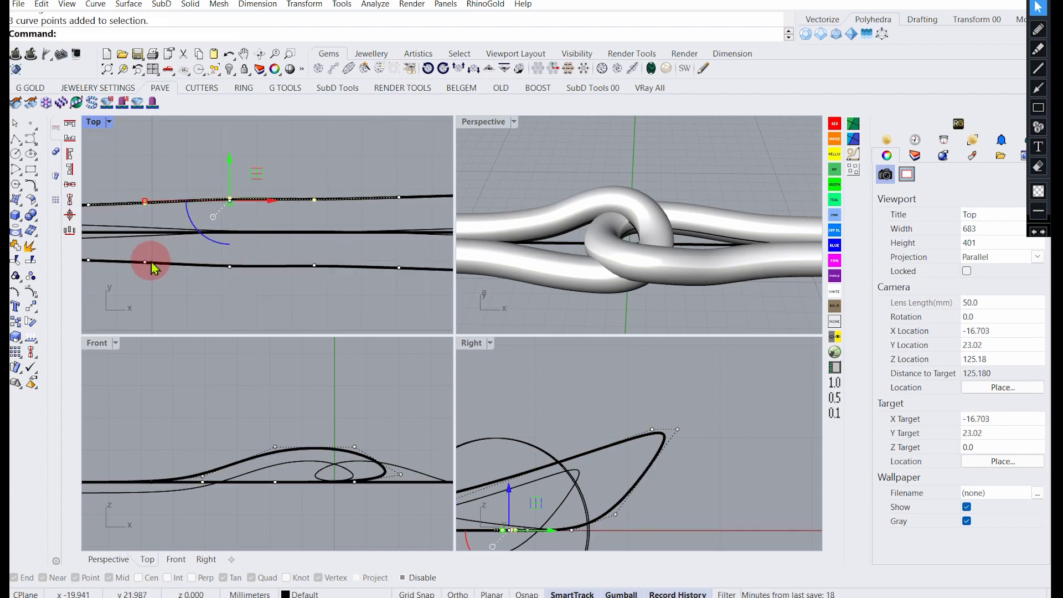
pyautogui.moveTo(271, 272); pyautogui.dragTo(271, 268)
pyautogui.scroll(-4, 269, 285)
pyautogui.moveTo(271, 288); pyautogui.dragTo(263, 293, button='right')
pyautogui.moveTo(226, 211); pyautogui.dragTo(238, 273)
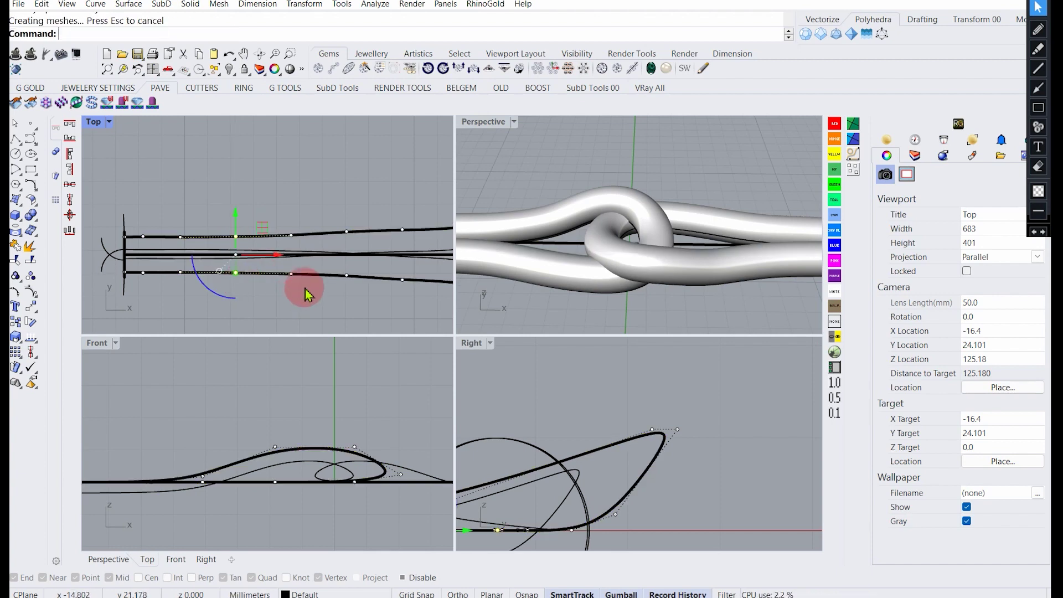
pyautogui.scroll(-4, 306, 297)
pyautogui.moveTo(340, 324); pyautogui.dragTo(254, 317, button='right')
pyautogui.press('Escape')
pyautogui.press('Escape')
# Nudge a control point on each arm slightly toward the center line to smooth the transition into the loop.
pyautogui.scroll(4, 248, 248)
pyautogui.moveTo(229, 226); pyautogui.dragTo(243, 292)
pyautogui.scroll(2, 242, 294)
pyautogui.scroll(5, 252, 300)
pyautogui.moveTo(216, 169); pyautogui.dragTo(249, 213)
pyautogui.moveTo(234, 168); pyautogui.dragTo(235, 171)
pyautogui.scroll(-5, 300, 202)
pyautogui.moveTo(343, 249); pyautogui.dragTo(300, 262, button='right')
pyautogui.click(293, 265)
pyautogui.moveTo(293, 251); pyautogui.dragTo(294, 247)
pyautogui.scroll(-5, 600, 256)
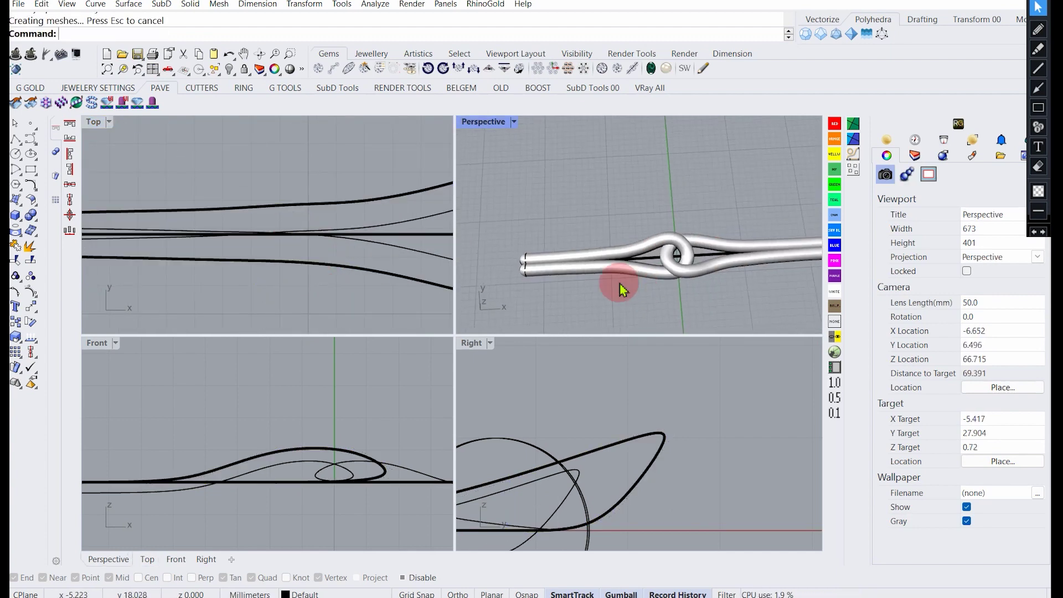
pyautogui.scroll(-3, 250, 244)
pyautogui.moveTo(186, 256); pyautogui.dragTo(223, 251, button='right')
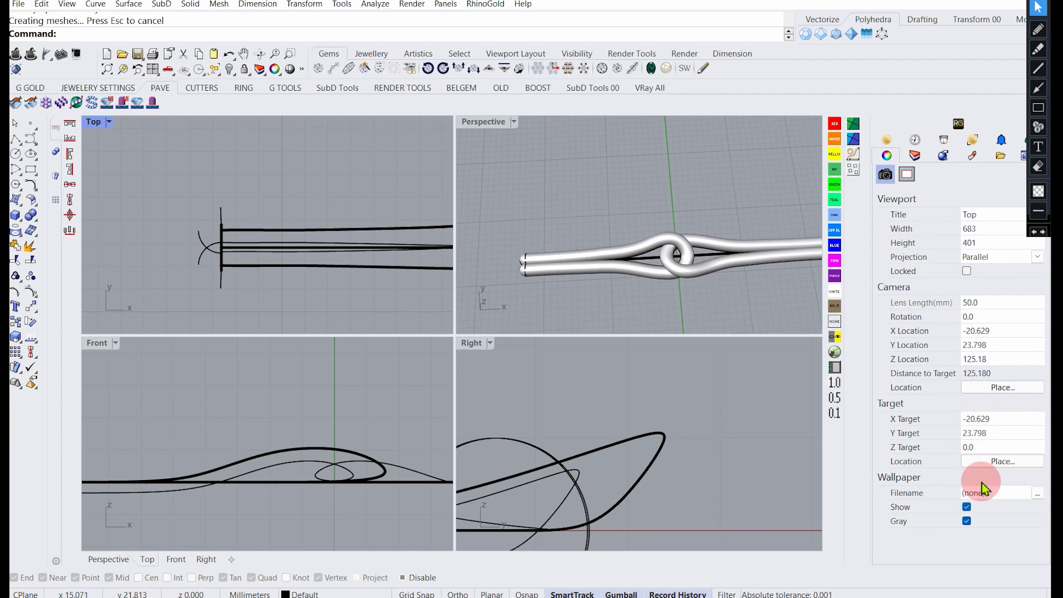
# Turn on the surface isocurve display for all objects.
pyautogui.hotkey('ctrl', 'a')
pyautogui.click(967, 474)
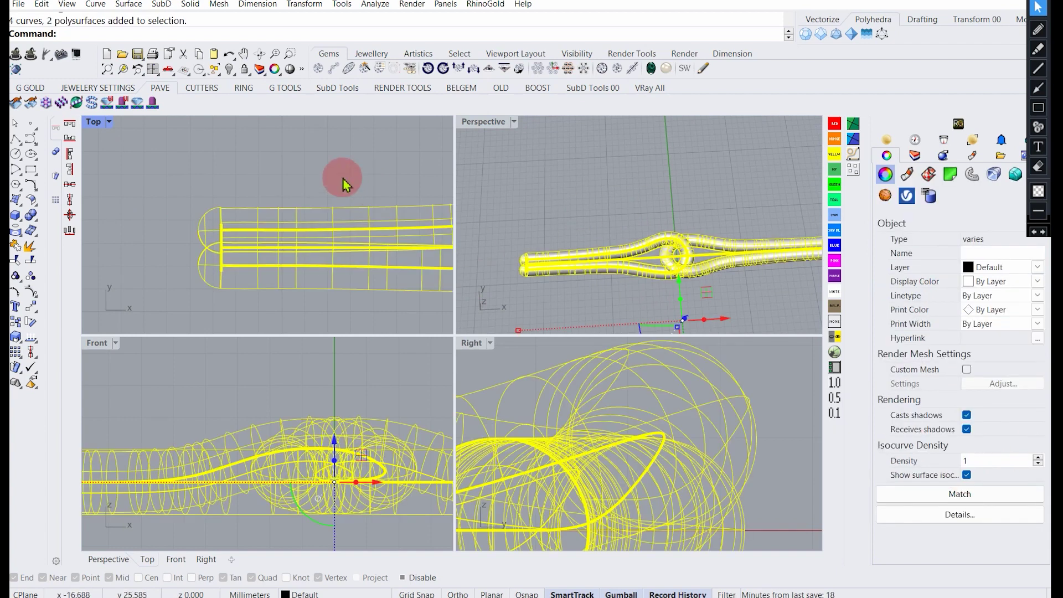
pyautogui.click(341, 178)
pyautogui.moveTo(342, 199); pyautogui.dragTo(336, 178, button='right')
# Scale the line across the pipes' open end lengthwise so that it extends beyond both sides of the pipes.
pyautogui.click(17, 139)
pyautogui.scroll(4, 177, 204)
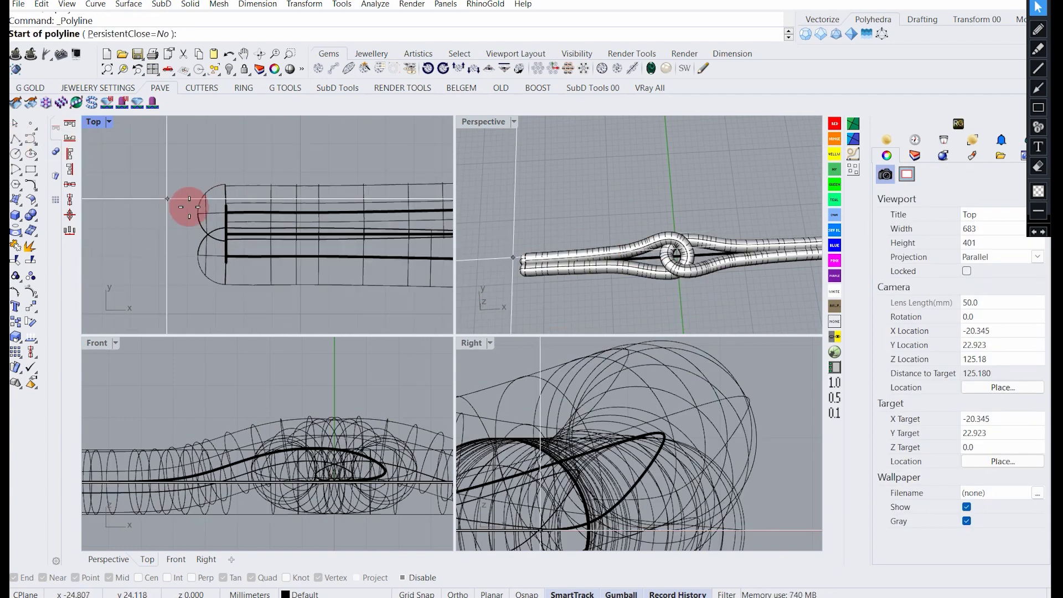
pyautogui.press('Escape')
pyautogui.click(237, 213)
pyautogui.scroll(-6, 238, 210)
pyautogui.moveTo(235, 260); pyautogui.dragTo(244, 278)
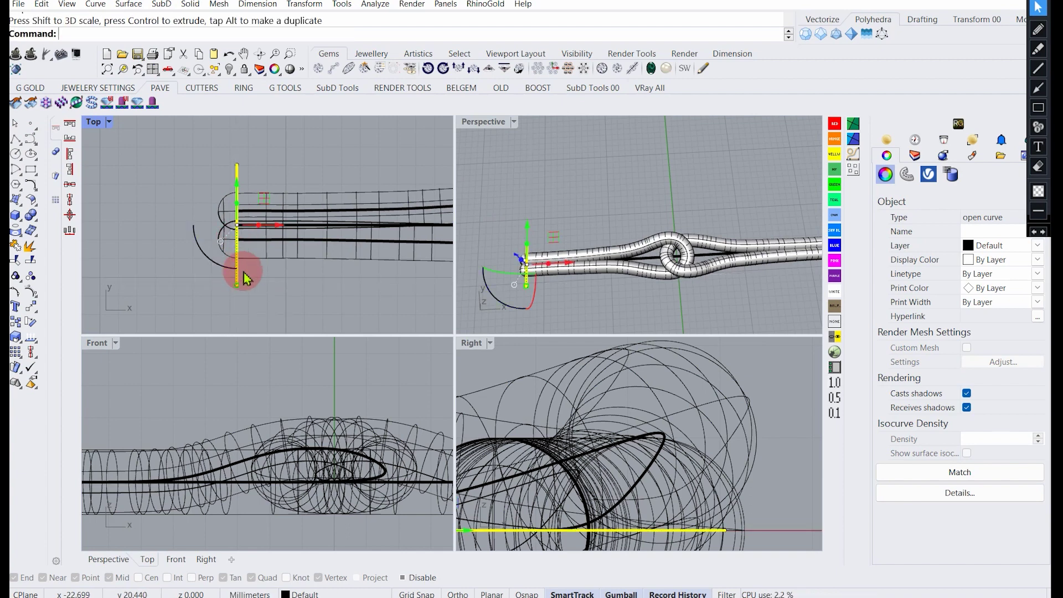
# Wire-cut the rounded tips off the loop pipe's open end along the crossing line.
pyautogui.click(227, 249)
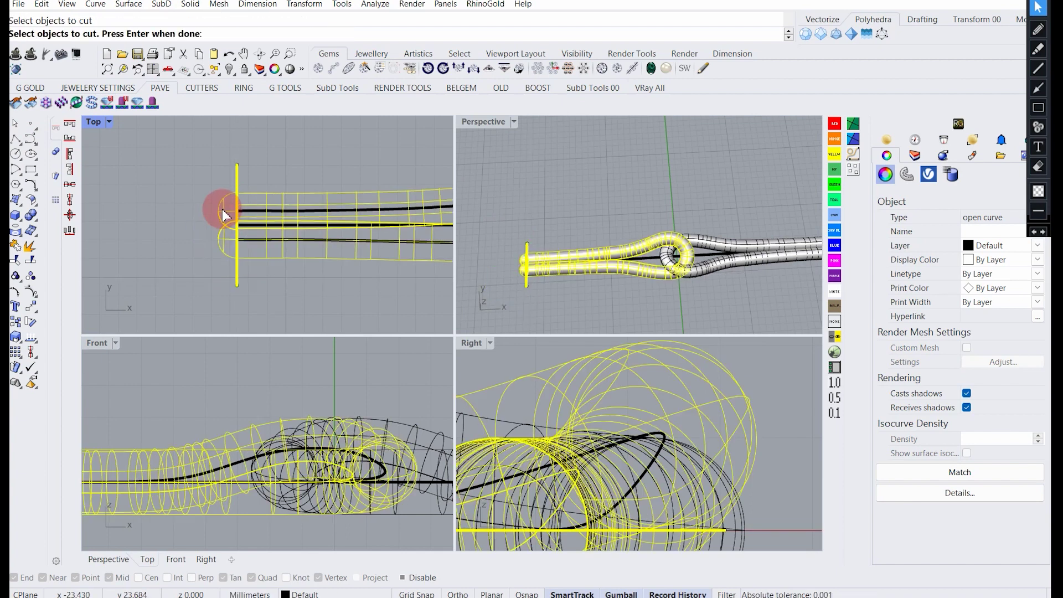
pyautogui.rightClick(223, 214)
pyautogui.scroll(-15, 268, 457)
pyautogui.scroll(-8, 689, 443)
pyautogui.scroll(-3, 689, 443)
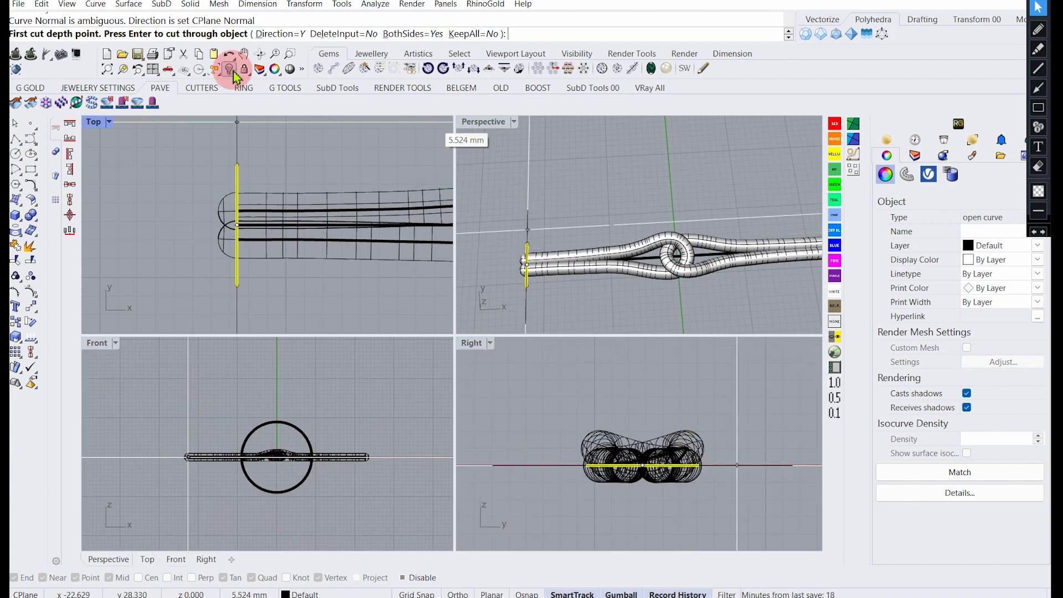
pyautogui.click(280, 34)
pyautogui.click(101, 35)
pyautogui.click(632, 384)
pyautogui.rightClick(168, 183)
# Delete the untrimmed opposite loop pipe.
pyautogui.scroll(-9, 237, 226)
pyautogui.scroll(-7, 570, 248)
pyautogui.scroll(6, 644, 249)
pyautogui.click(644, 249)
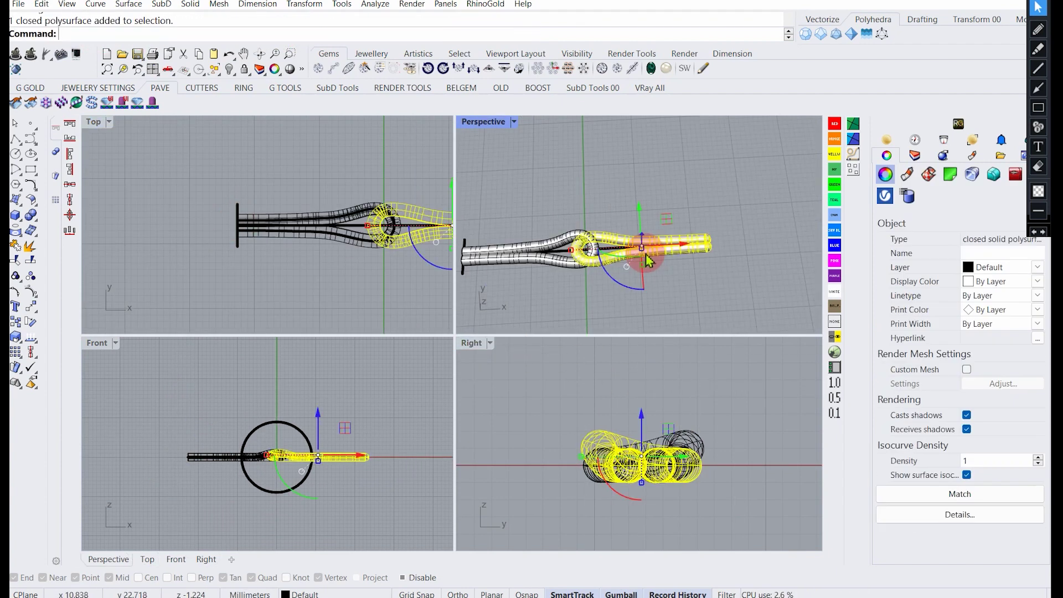
pyautogui.press('Delete')
# Try nudging a control point on the remaining loop's upper arm toward the center line and close the point editing.
pyautogui.scroll(8, 551, 246)
pyautogui.click(550, 246)
pyautogui.scroll(6, 382, 221)
pyautogui.press('Escape')
pyautogui.scroll(6, 275, 218)
pyautogui.click(278, 205)
pyautogui.press('F10')
pyautogui.moveTo(230, 156); pyautogui.dragTo(259, 223)
pyautogui.scroll(5, 249, 196)
pyautogui.moveTo(245, 176); pyautogui.dragTo(247, 182)
pyautogui.press('Escape')
pyautogui.press('Escape')
# Reopen the loop curve's control points, shift an upper arm point slightly, and undo the edits back through the wire cut.
pyautogui.scroll(-6, 300, 243)
pyautogui.scroll(-6, 623, 241)
pyautogui.moveTo(624, 240); pyautogui.dragTo(581, 244, button='right')
pyautogui.click(306, 229)
pyautogui.scroll(6, 301, 229)
pyautogui.press('F10')
pyautogui.click(254, 238)
pyautogui.moveTo(254, 205); pyautogui.dragTo(256, 200)
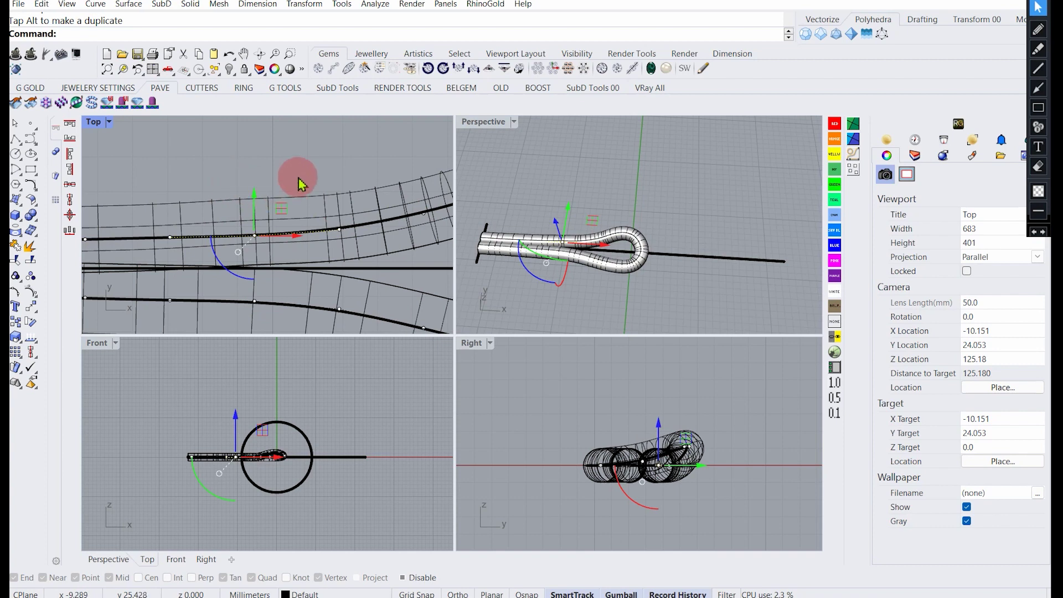
pyautogui.hotkey('ctrl', 'z')
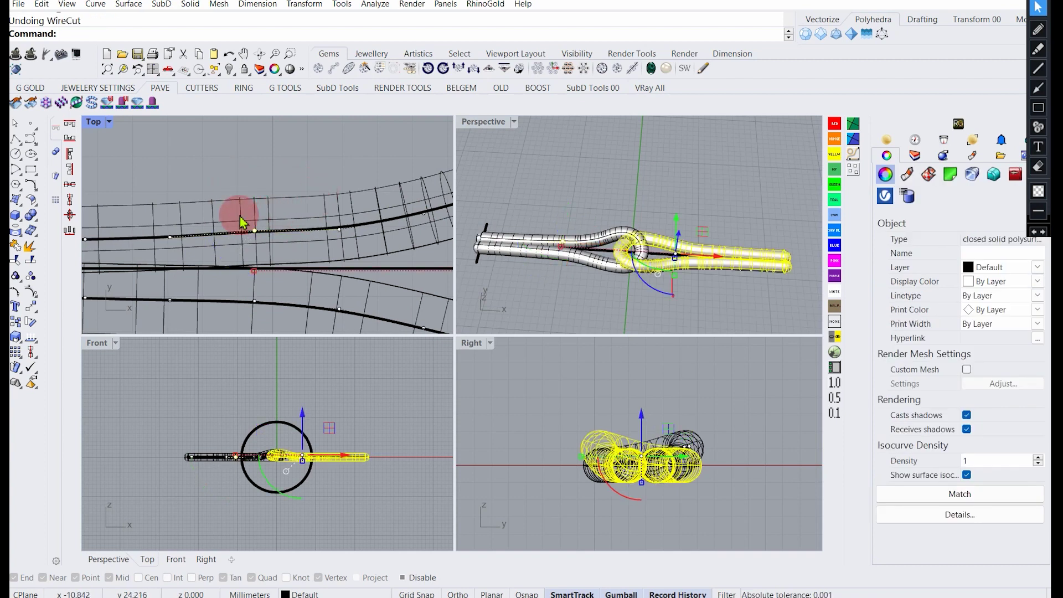
# Nudge the upper arm's control point slightly toward the center line with both loop pipes in place.
pyautogui.click(257, 215)
pyautogui.moveTo(254, 189); pyautogui.dragTo(254, 191)
pyautogui.moveTo(598, 250); pyautogui.dragTo(614, 250, button='right')
pyautogui.scroll(-10, 265, 209)
pyautogui.scroll(6, 194, 211)
# Wire-cut the open end of the reshaped loop pipe along the crossing line, removing its rounded tips.
pyautogui.click(141, 219)
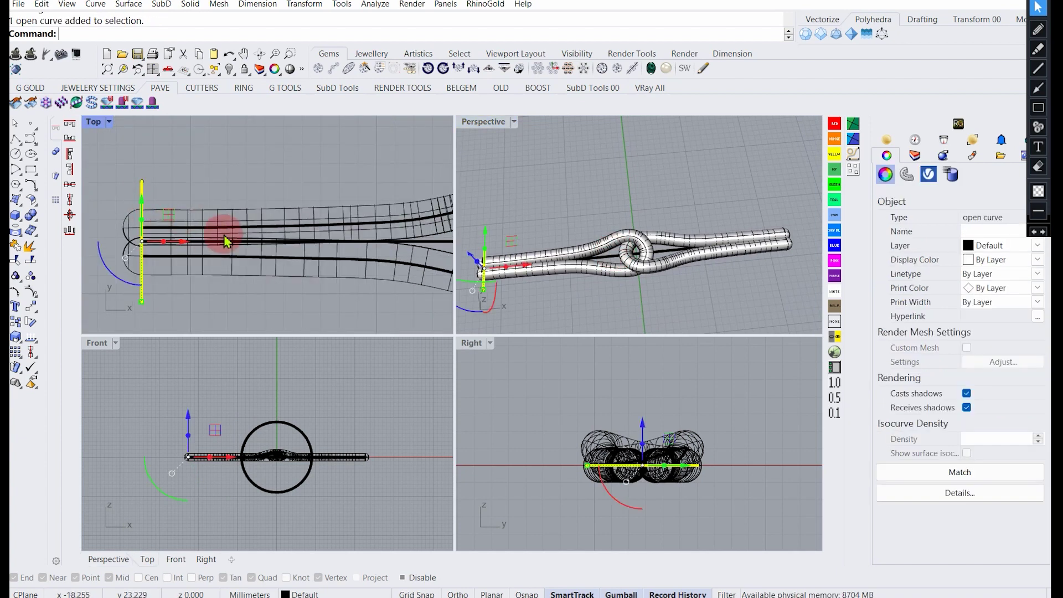
pyautogui.click(260, 213)
pyautogui.rightClick(260, 213)
pyautogui.click(660, 404)
pyautogui.click(111, 235)
pyautogui.rightClick(247, 204)
pyautogui.scroll(-2, 249, 196)
pyautogui.click(220, 253)
# Delete the opposite loop pipe whose ends are still rounded.
pyautogui.scroll(-7, 220, 256)
pyautogui.click(379, 241)
pyautogui.press('Delete')
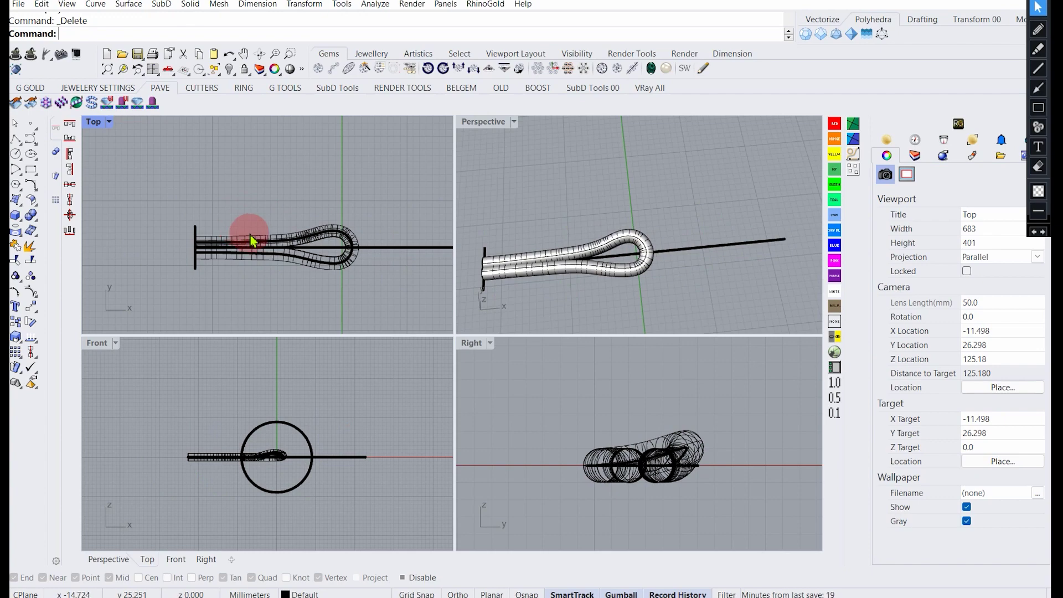
# Rotate a copy of the trimmed loop pipe half a turn about the center so that the two loops interlock.
pyautogui.click(249, 240)
pyautogui.click(32, 321)
pyautogui.scroll(4, 295, 254)
pyautogui.click(178, 34)
pyautogui.scroll(-4, 130, 210)
pyautogui.keyDown('shift'); pyautogui.click(111, 232); pyautogui.keyUp('shift')
pyautogui.click(371, 228)
pyautogui.rightClick(344, 302)
# Group the two interlocking loop pipes.
pyautogui.scroll(6, 288, 222)
pyautogui.click(269, 206)
pyautogui.keyDown('shift'); pyautogui.click(252, 204); pyautogui.keyUp('shift')
pyautogui.scroll(-6, 252, 203)
pyautogui.click(15, 276)
pyautogui.scroll(2, 232, 221)
pyautogui.scroll(-3, 233, 221)
pyautogui.scroll(3, 325, 215)
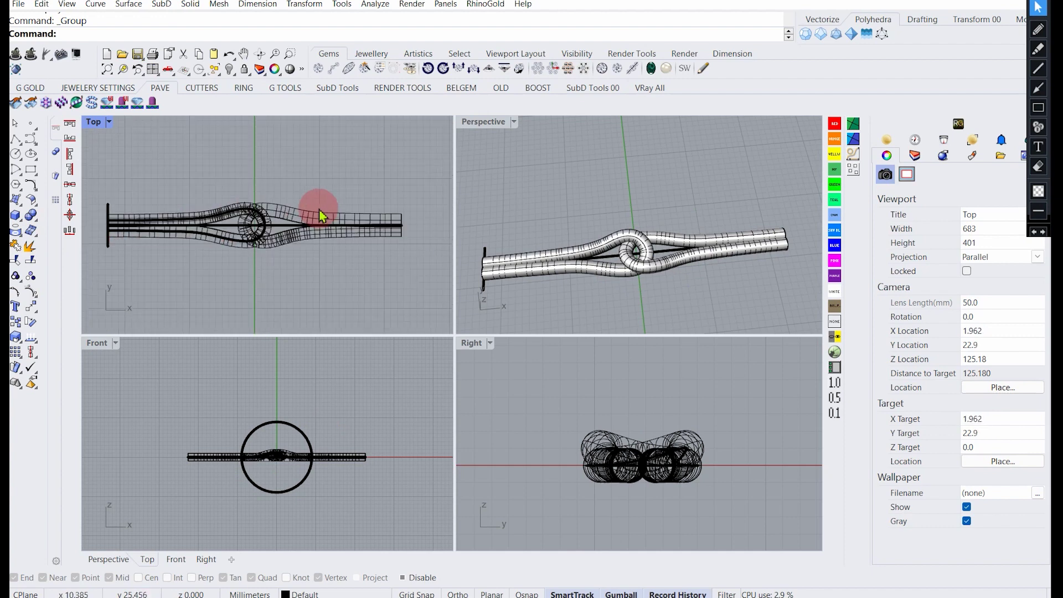
# Turn off the surface isocurve display for the grouped loop pipes.
pyautogui.scroll(2, 693, 227)
pyautogui.click(693, 224)
pyautogui.click(966, 475)
pyautogui.scroll(-6, 578, 145)
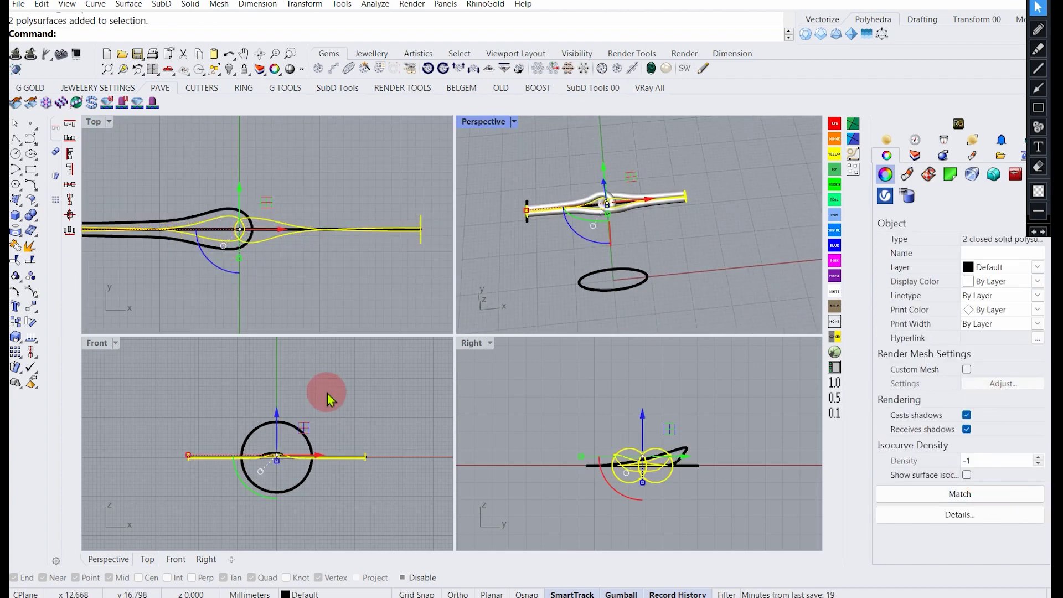
# Move the seam of the ring-size circle to its lowest point with CrvSeam.
pyautogui.click(308, 442)
pyautogui.write('CT')
pyautogui.press('BackSpace')
pyautogui.write('rvSeam')
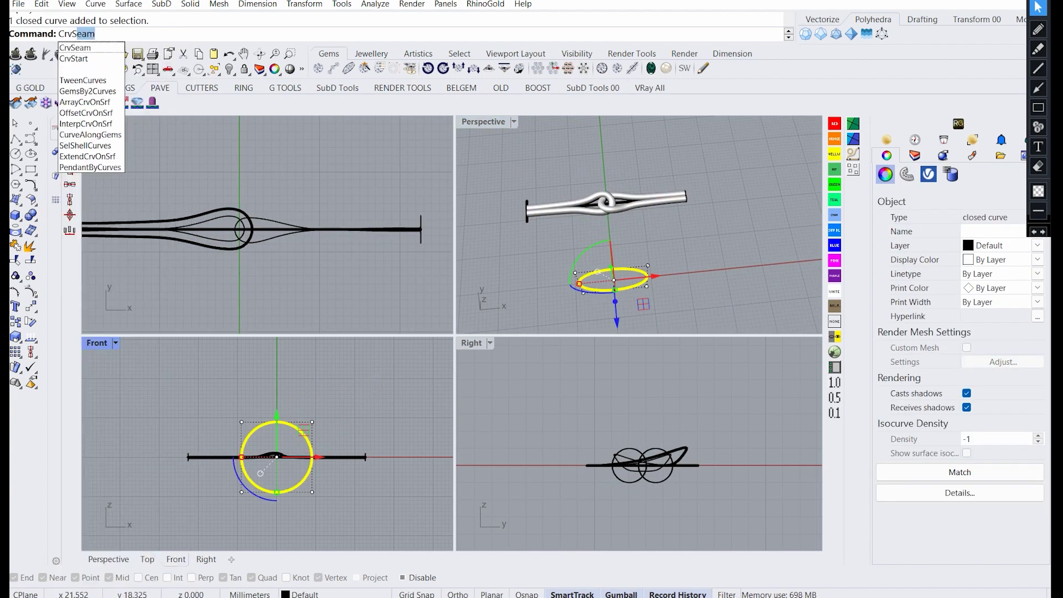
pyautogui.rightClick(363, 388)
pyautogui.click(311, 458)
pyautogui.scroll(3, 280, 503)
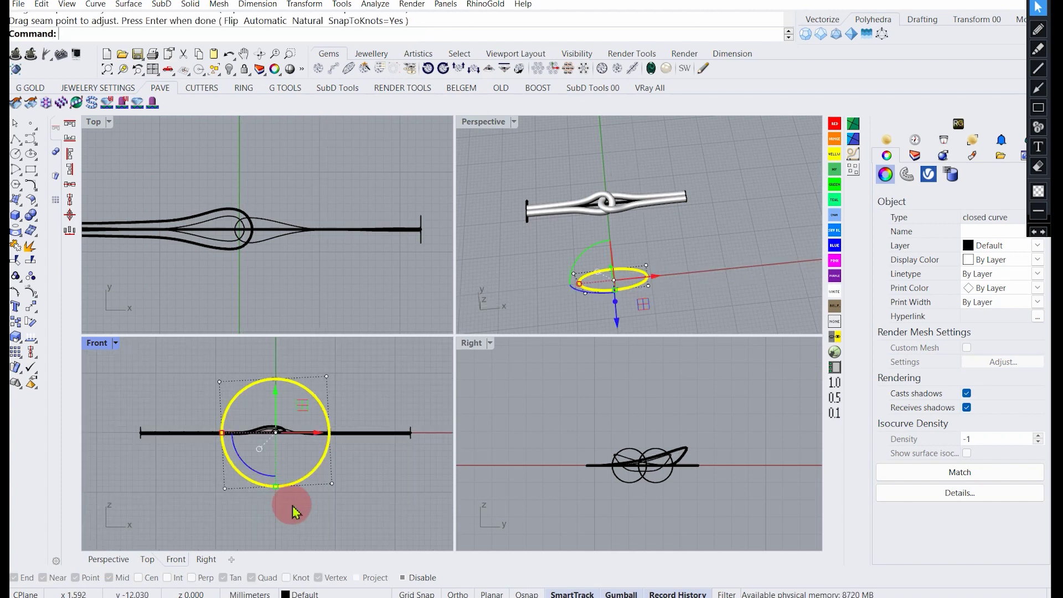
pyautogui.click(278, 502)
pyautogui.rightClick(277, 499)
# Try flowing a copy of the grouped loops from the straight center line onto the circle, and undo it.
pyautogui.click(559, 249)
pyautogui.scroll(-4, 613, 215)
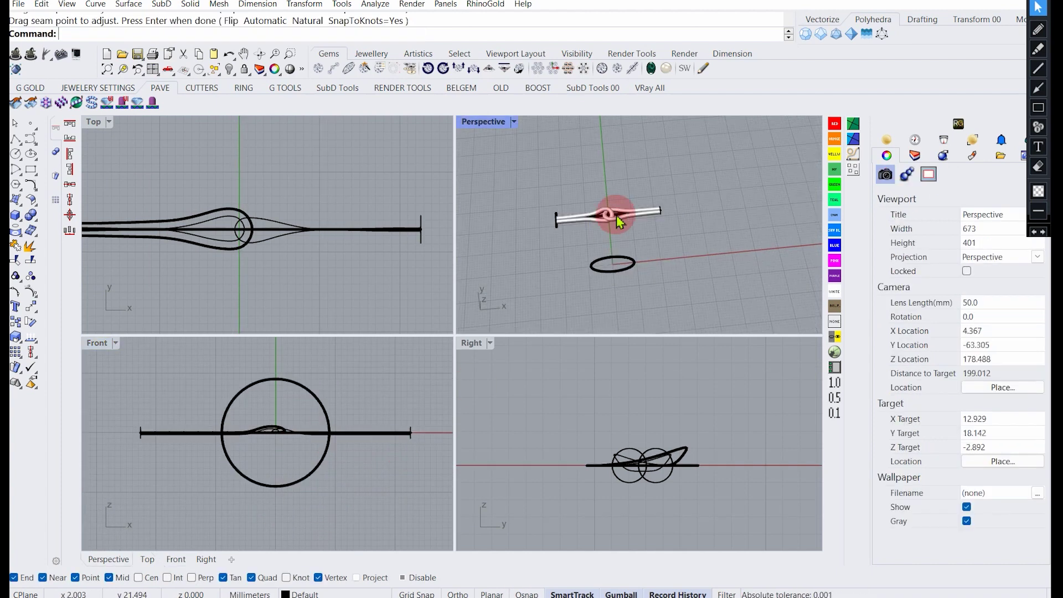
pyautogui.scroll(14, 615, 215)
pyautogui.click(641, 217)
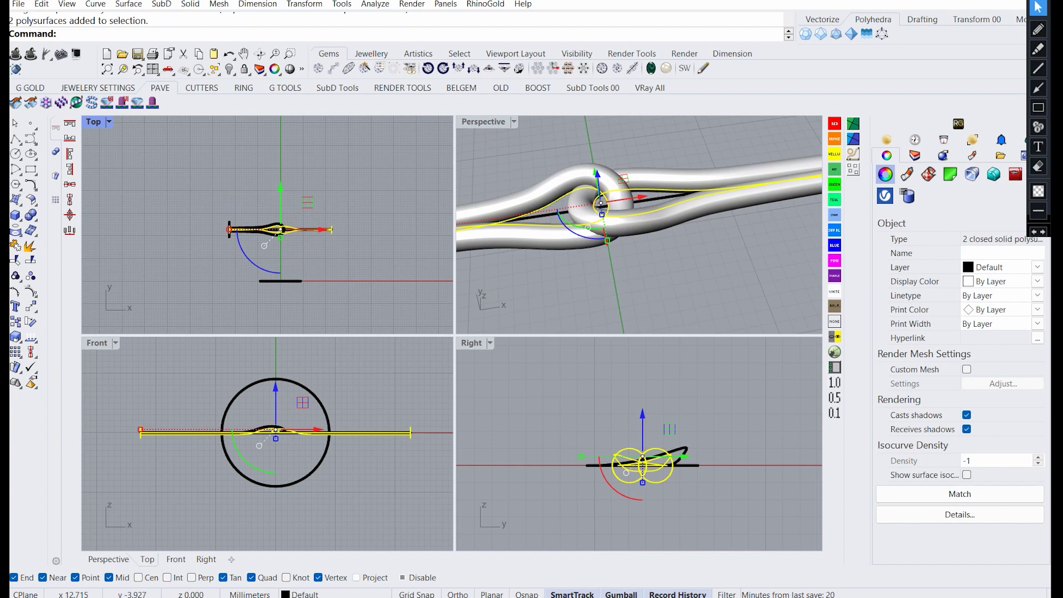
pyautogui.click(632, 597)
pyautogui.press('Return')
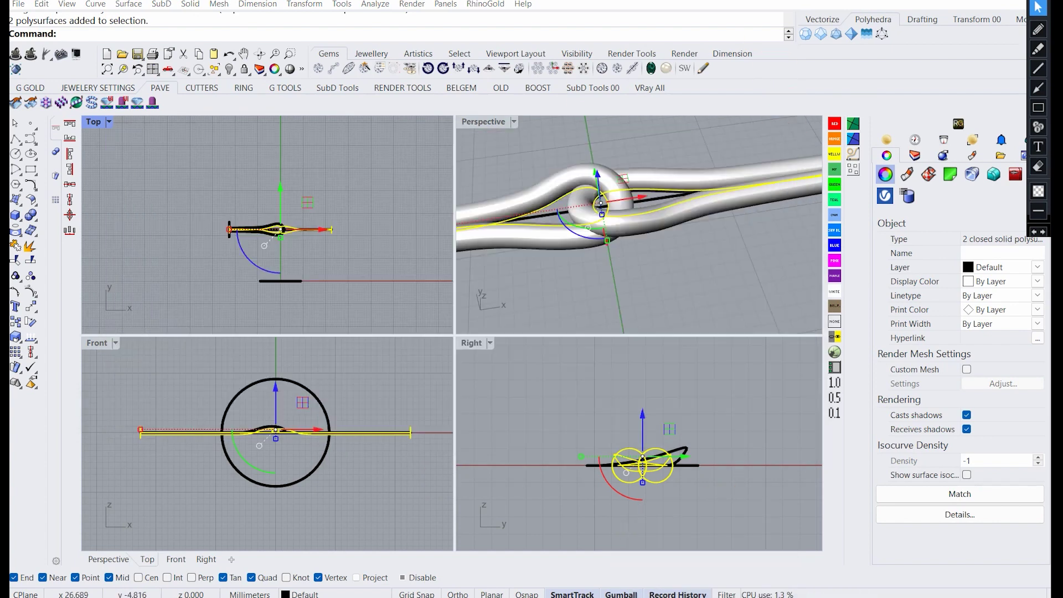
pyautogui.rightClick(309, 237)
pyautogui.write('flow')
pyautogui.press('Return')
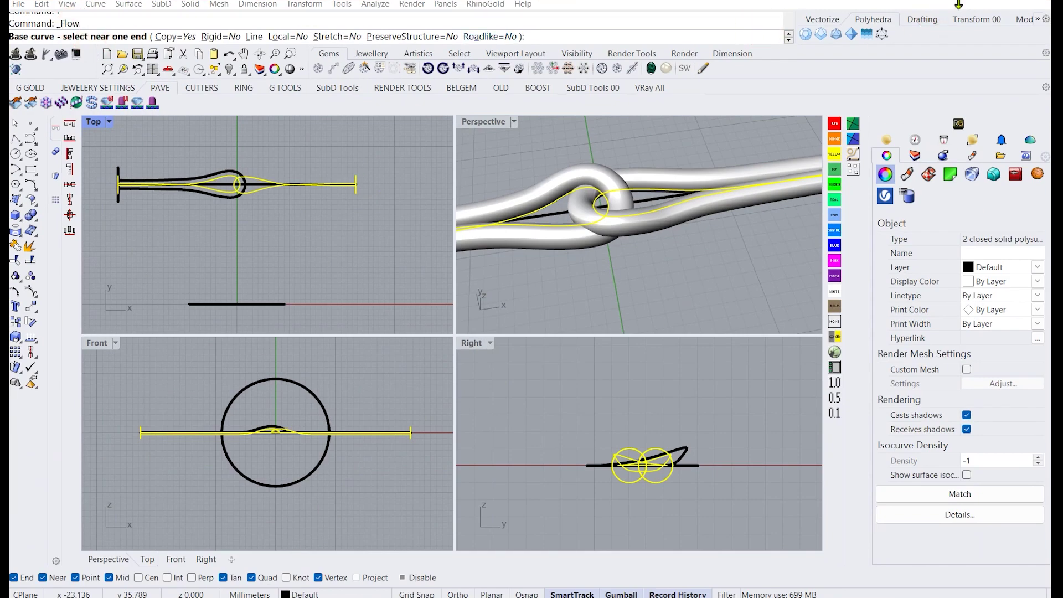
pyautogui.click(231, 185)
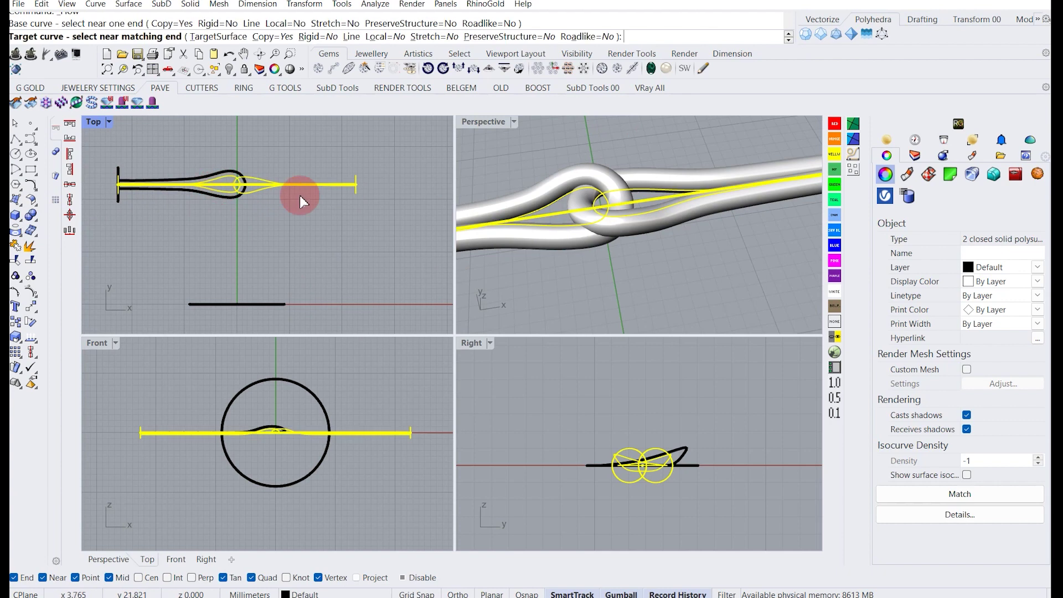
pyautogui.scroll(-6, 596, 211)
pyautogui.moveTo(641, 190); pyautogui.dragTo(641, 231, button='right')
pyautogui.click(642, 237)
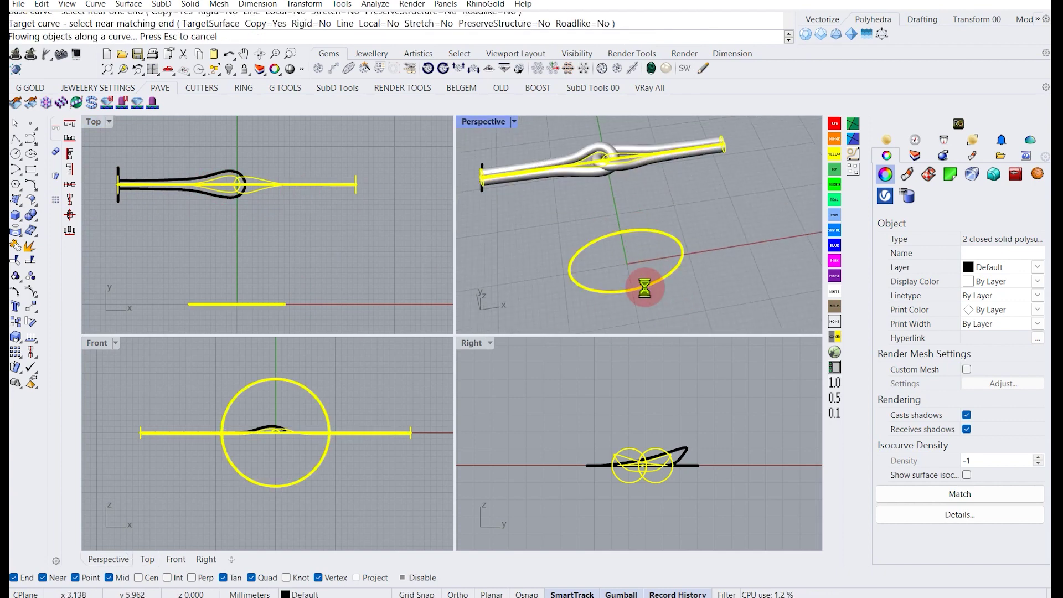
pyautogui.hotkey('ctrl', 'z')
pyautogui.moveTo(684, 285); pyautogui.dragTo(693, 236, button='right')
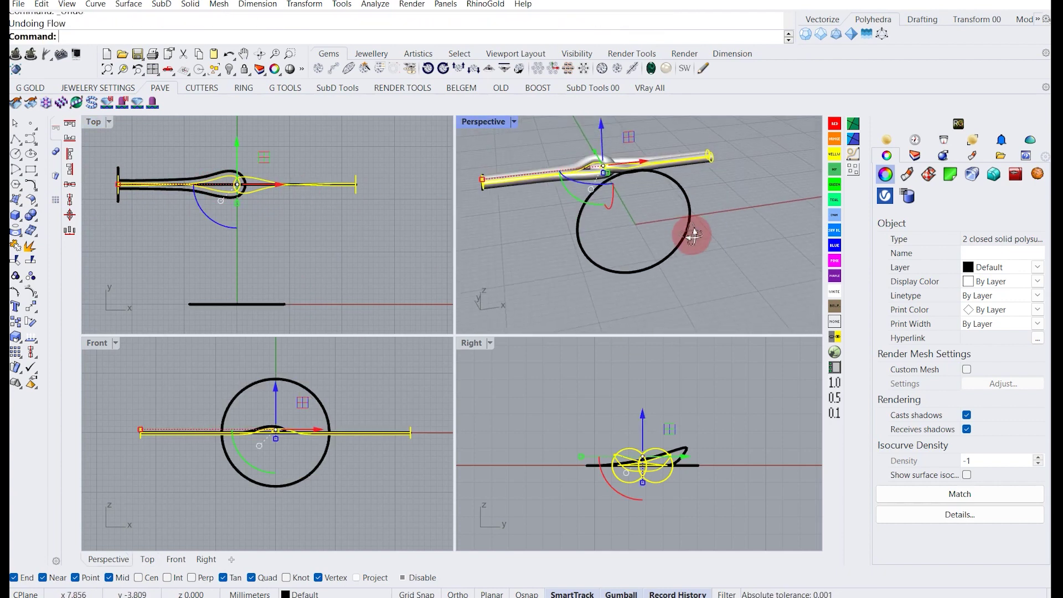
# Flow a copy of the grouped loops along the circle, using the straight center line as the base curve.
pyautogui.rightClick(220, 193)
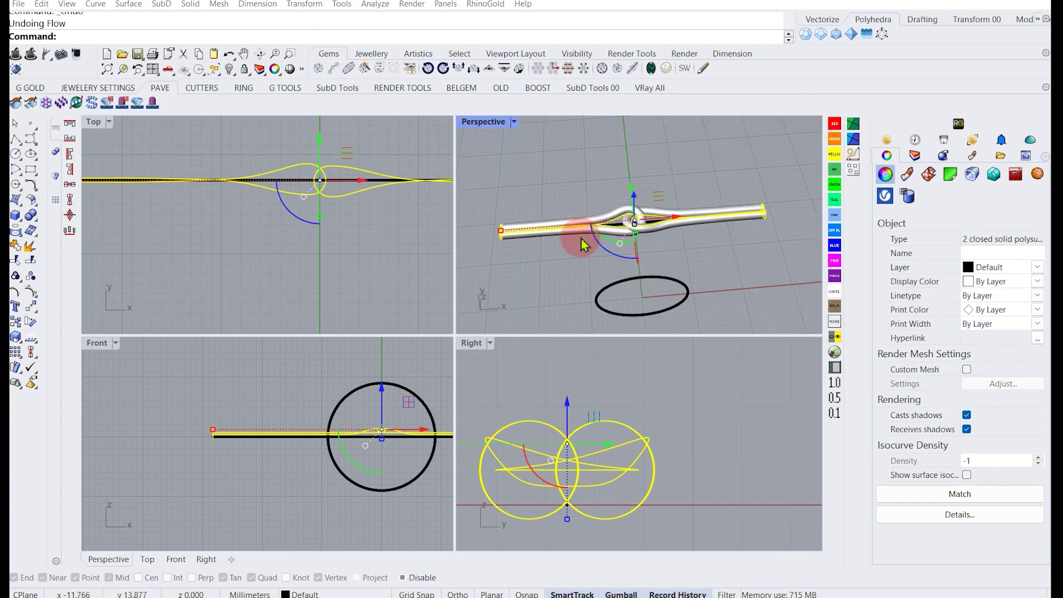
pyautogui.scroll(6, 612, 244)
pyautogui.scroll(-5, 562, 211)
pyautogui.rightClick(352, 180)
pyautogui.scroll(2, 360, 173)
pyautogui.click(346, 182)
pyautogui.scroll(2, 666, 197)
pyautogui.click(673, 272)
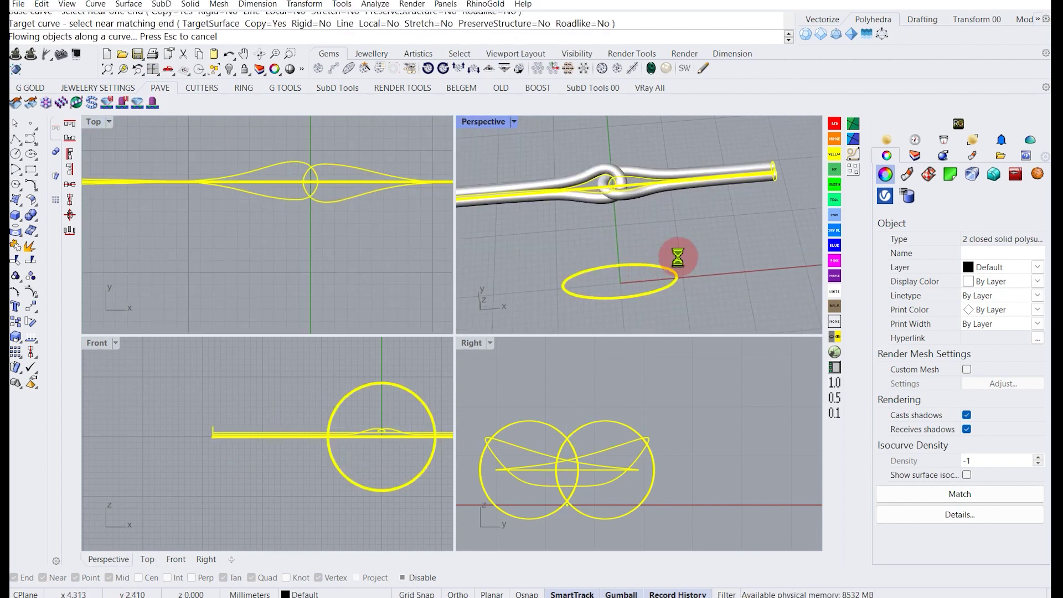
# Examine the flowed ring, checking where its two halves meet at the bottom.
pyautogui.moveTo(701, 285); pyautogui.dragTo(622, 251, button='right')
pyautogui.scroll(6, 622, 251)
pyautogui.click(609, 285)
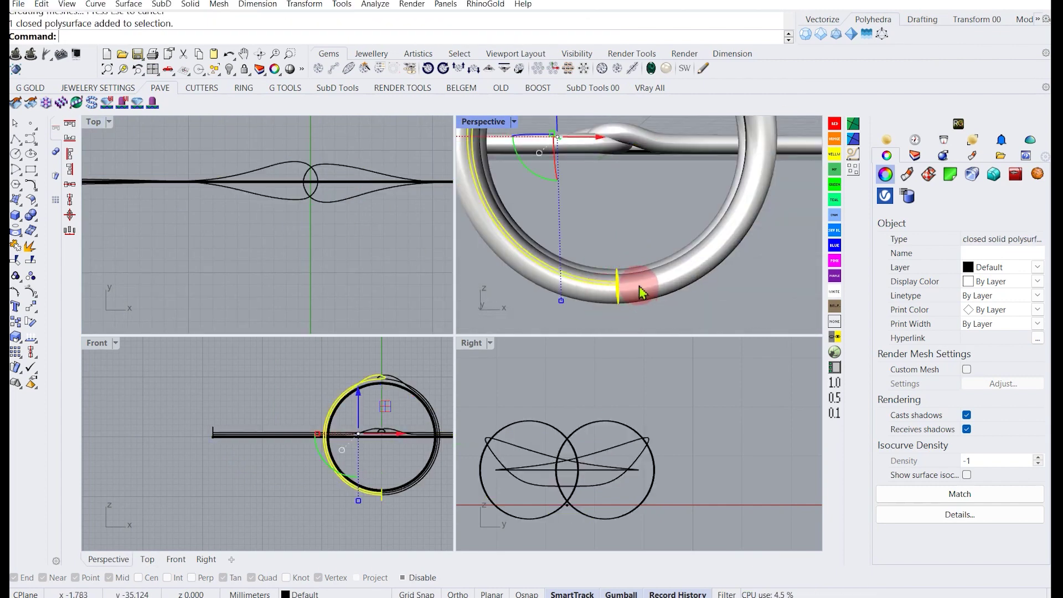
pyautogui.click(641, 289)
pyautogui.scroll(-1, 628, 264)
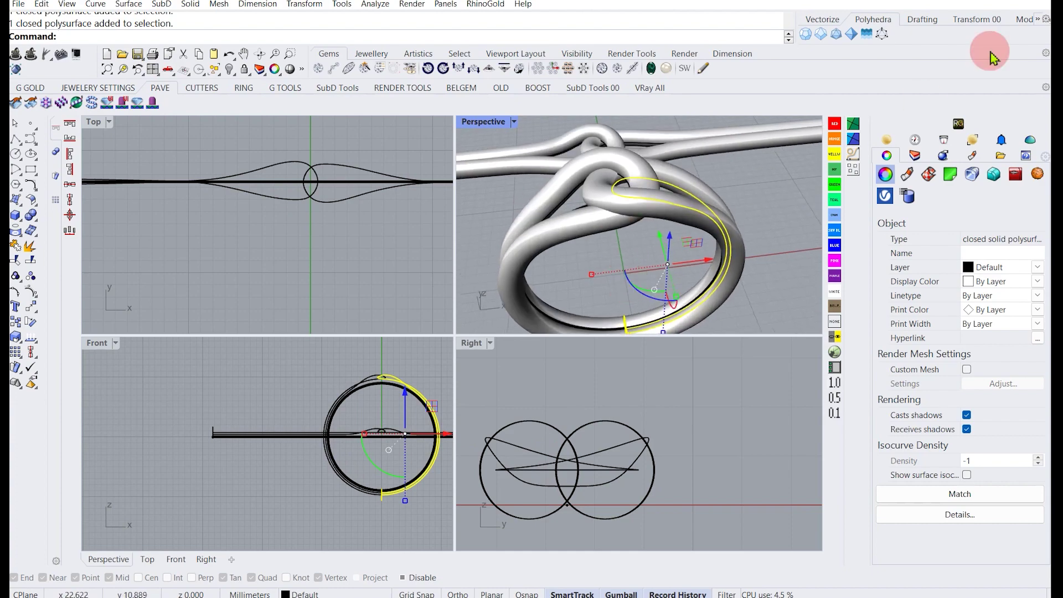
pyautogui.hotkey('ctrl', 'z')
# Boolean union the two halves of the flowed ring.
pyautogui.doubleClick(484, 124)
pyautogui.moveTo(488, 354); pyautogui.dragTo(421, 346, button='right')
pyautogui.scroll(6, 463, 333)
pyautogui.click(372, 295)
pyautogui.keyDown('shift'); pyautogui.click(359, 312); pyautogui.keyUp('shift')
pyautogui.scroll(-4, 360, 312)
pyautogui.click(32, 216)
# Run Check on the united ring to inspect its geometry for errors.
pyautogui.click(377, 317)
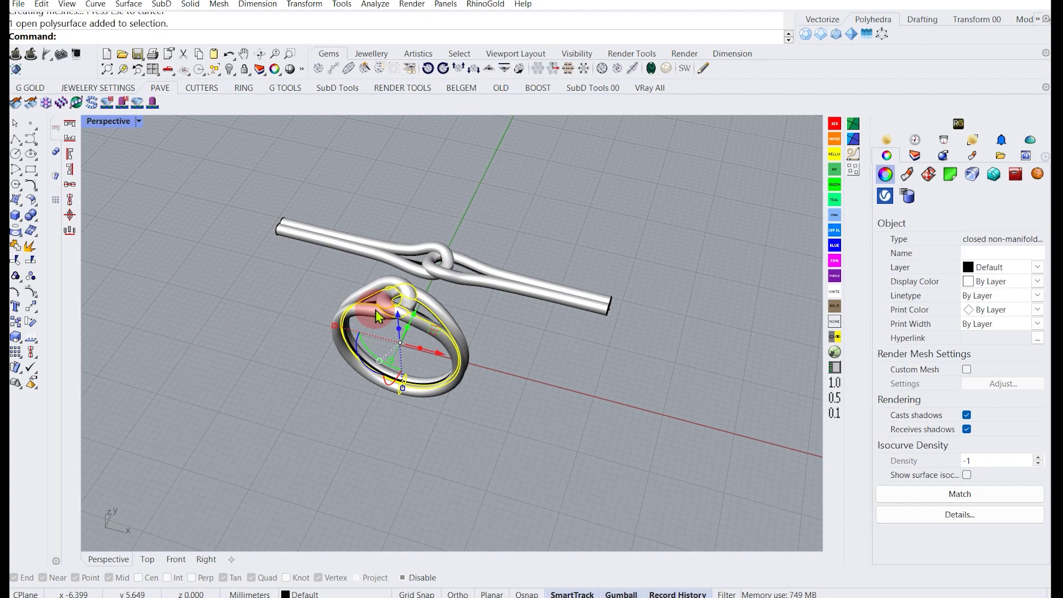
pyautogui.write('Check')
pyautogui.press('Return')
pyautogui.click(638, 419)
# Hide the original straight loops and all curves, leaving the ring.
pyautogui.moveTo(529, 447); pyautogui.dragTo(540, 376, button='right')
pyautogui.moveTo(539, 373); pyautogui.dragTo(371, 255)
pyautogui.click(227, 69)
pyautogui.moveTo(388, 327); pyautogui.dragTo(409, 370, button='right')
pyautogui.scroll(4, 464, 289)
pyautogui.write('sc')
pyautogui.press('Return')
pyautogui.click(229, 69)
pyautogui.scroll(-6, 385, 229)
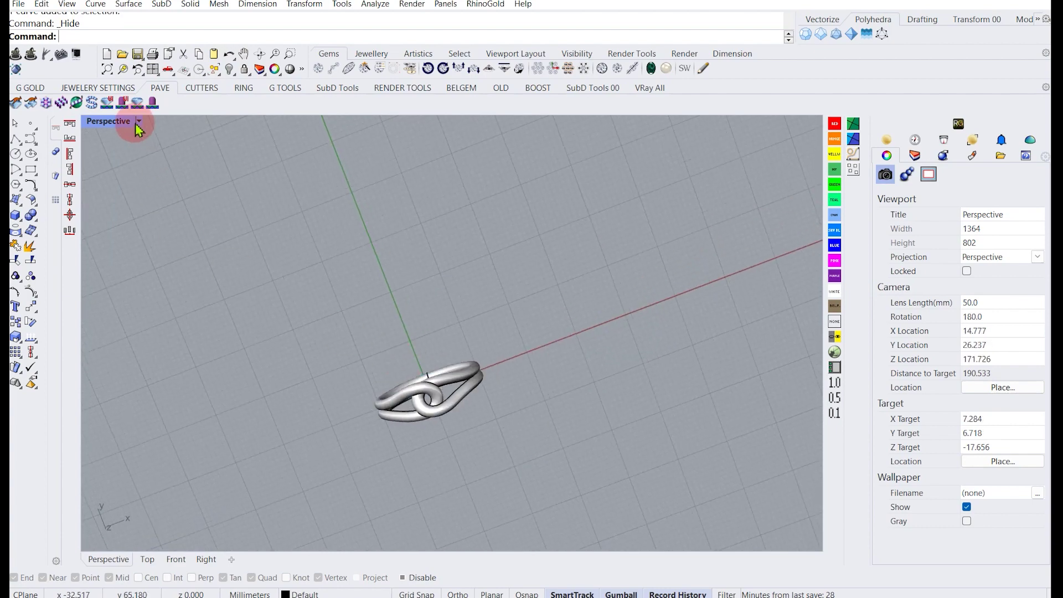
# Set the Perspective viewport's display mode to Rendered and return to the four-viewport layout.
pyautogui.click(138, 121)
pyautogui.click(186, 63)
pyautogui.moveTo(416, 320); pyautogui.dragTo(596, 258, button='right')
pyautogui.doubleClick(99, 122)
# Draw a circle with a diameter of 18 mm centered on the origin in the Front view.
pyautogui.click(308, 416)
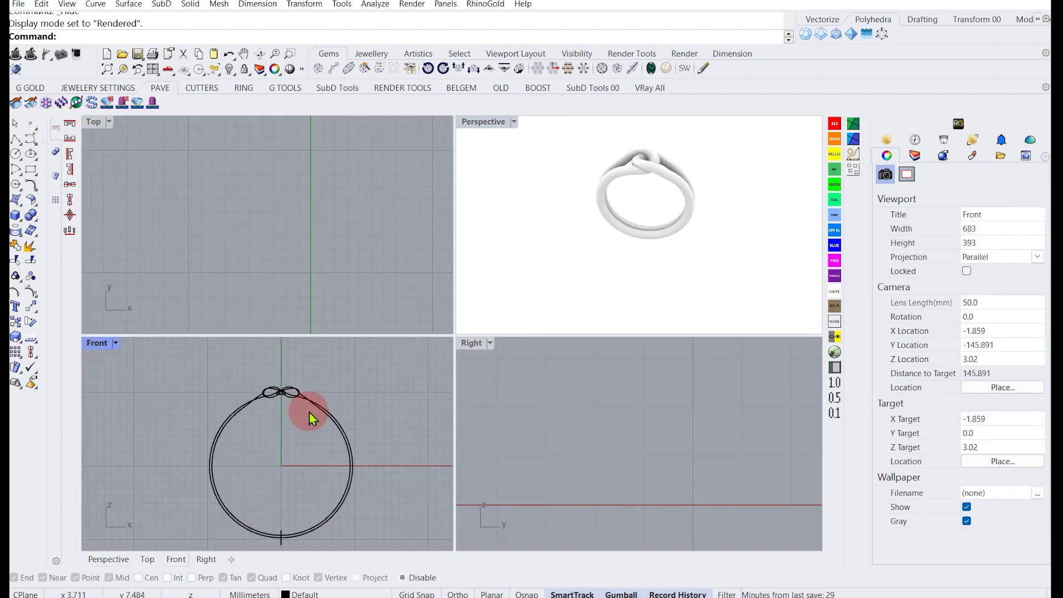
pyautogui.click(15, 154)
pyautogui.click(248, 438)
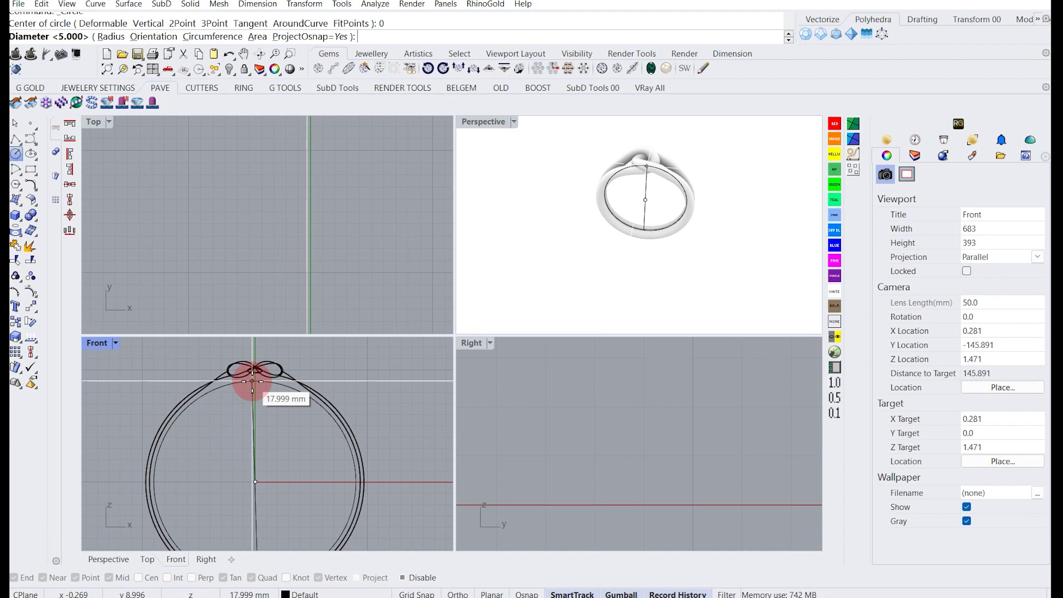
pyautogui.write('18')
pyautogui.press('Return')
pyautogui.scroll(5, 256, 373)
pyautogui.scroll(-8, 669, 409)
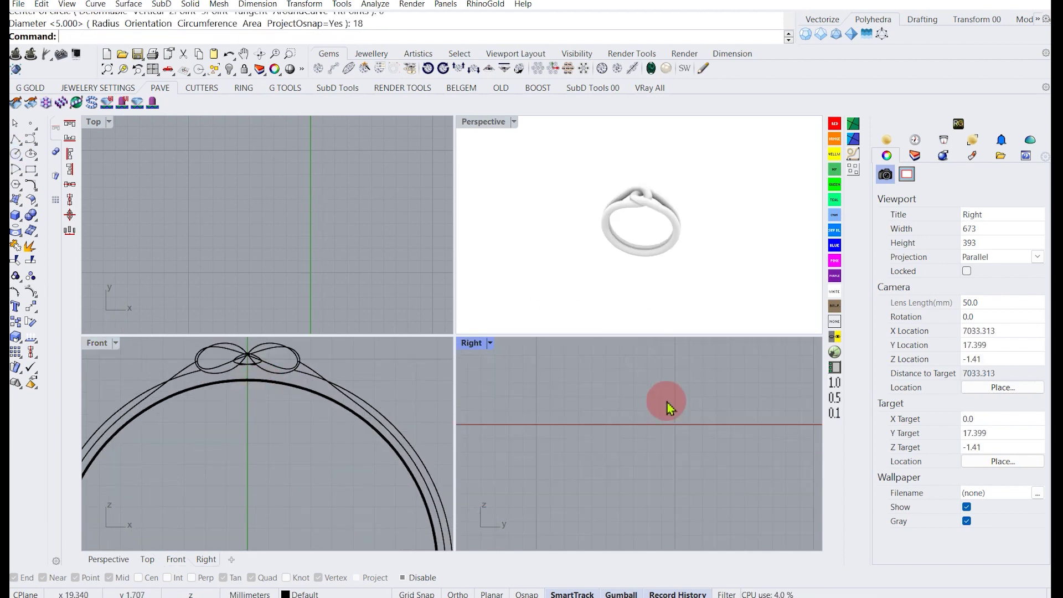
# Shade the Front viewport, trying the Machine display mode and settling on Ghosted.
pyautogui.scroll(-10, 304, 399)
pyautogui.doubleClick(103, 345)
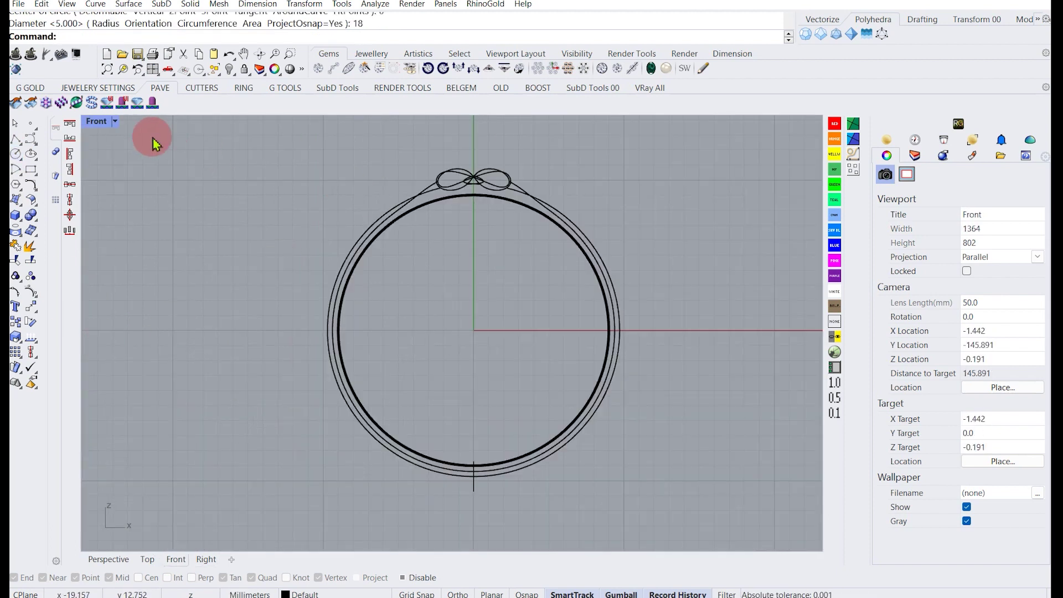
pyautogui.click(115, 122)
pyautogui.click(178, 230)
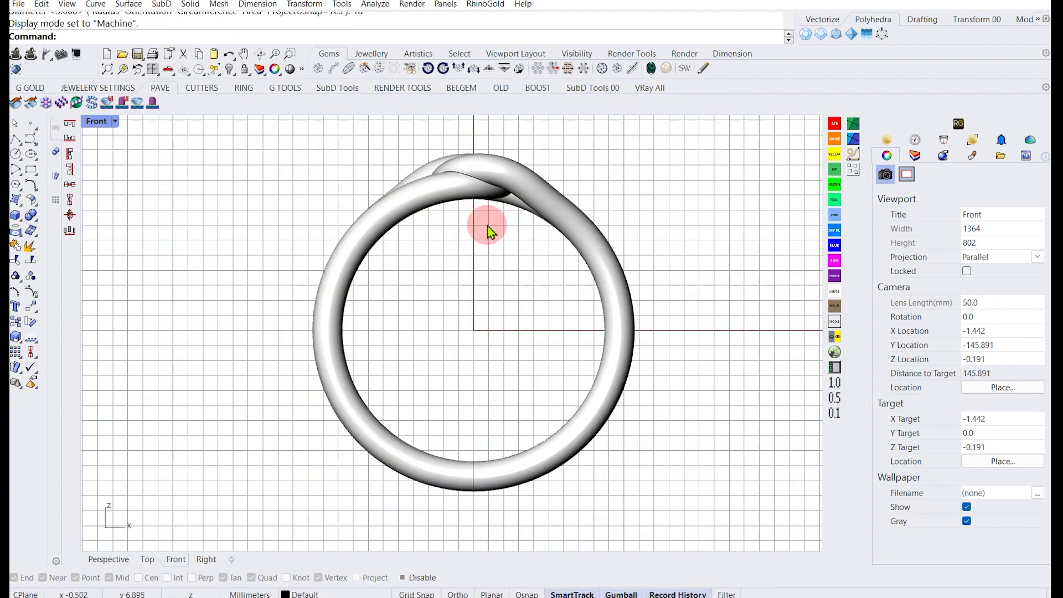
pyautogui.doubleClick(95, 122)
pyautogui.click(116, 344)
pyautogui.click(166, 78)
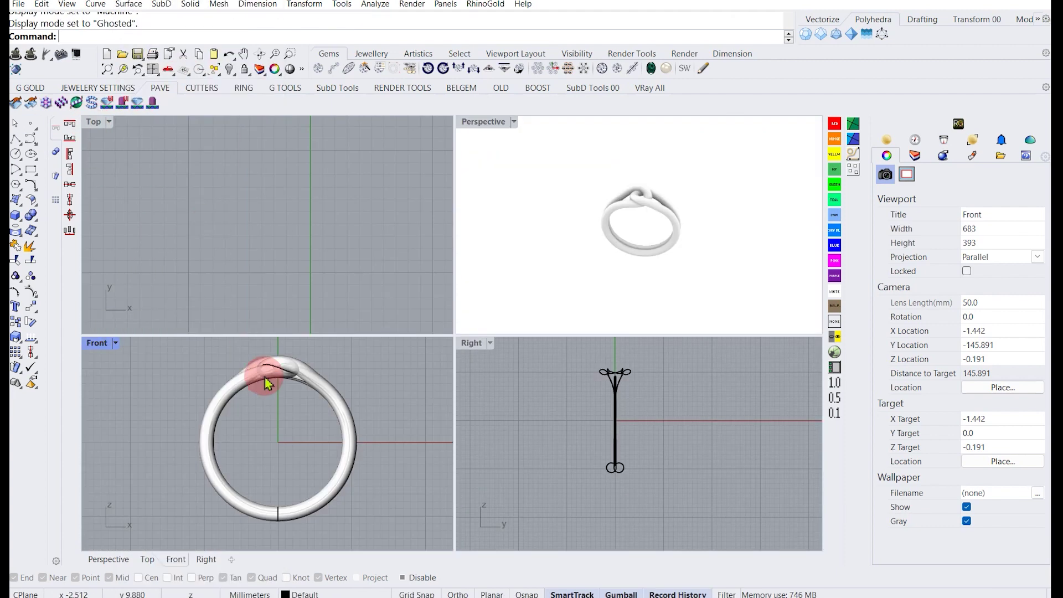
# Compare the ring's inner edge with the 18 mm circle at the crown and at the bottom.
pyautogui.scroll(6, 259, 376)
pyautogui.scroll(4, 257, 366)
pyautogui.click(258, 367)
pyautogui.moveTo(276, 421); pyautogui.dragTo(270, 340, button='right')
pyautogui.moveTo(249, 532); pyautogui.dragTo(260, 339, button='right')
# Select the 18 mm circle and check it against the ring's inner edge at the bottom and the crown in the Front view.
pyautogui.click(301, 417)
pyautogui.click(308, 486)
pyautogui.click(288, 421)
pyautogui.write('SelCrv')
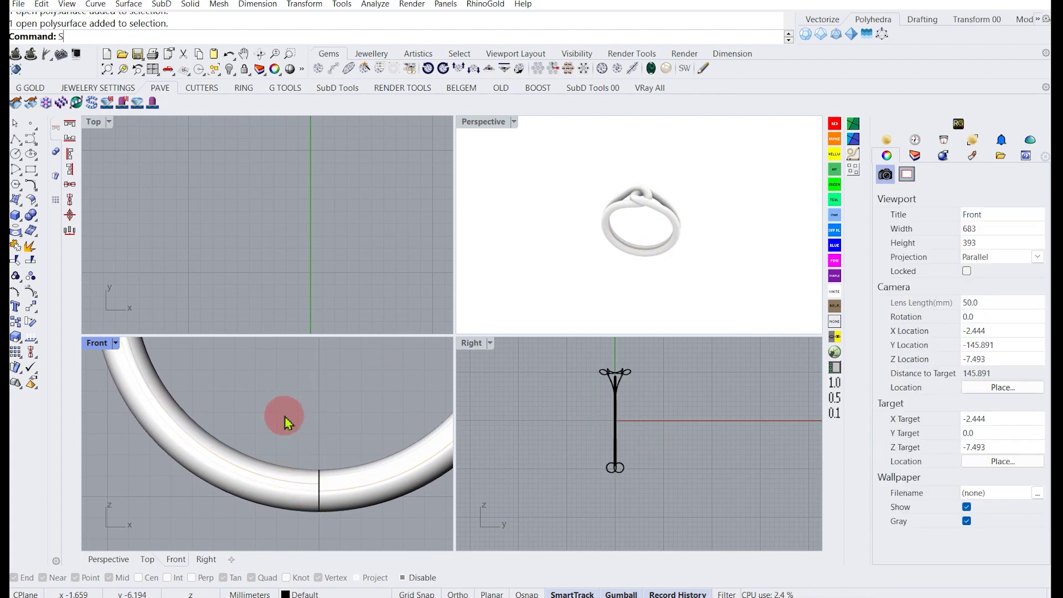
pyautogui.press('Return')
pyautogui.scroll(-6, 272, 448)
pyautogui.moveTo(249, 377); pyautogui.dragTo(271, 444, button='right')
pyautogui.scroll(7, 210, 396)
pyautogui.scroll(-7, 204, 394)
pyautogui.moveTo(294, 377); pyautogui.dragTo(294, 414, button='right')
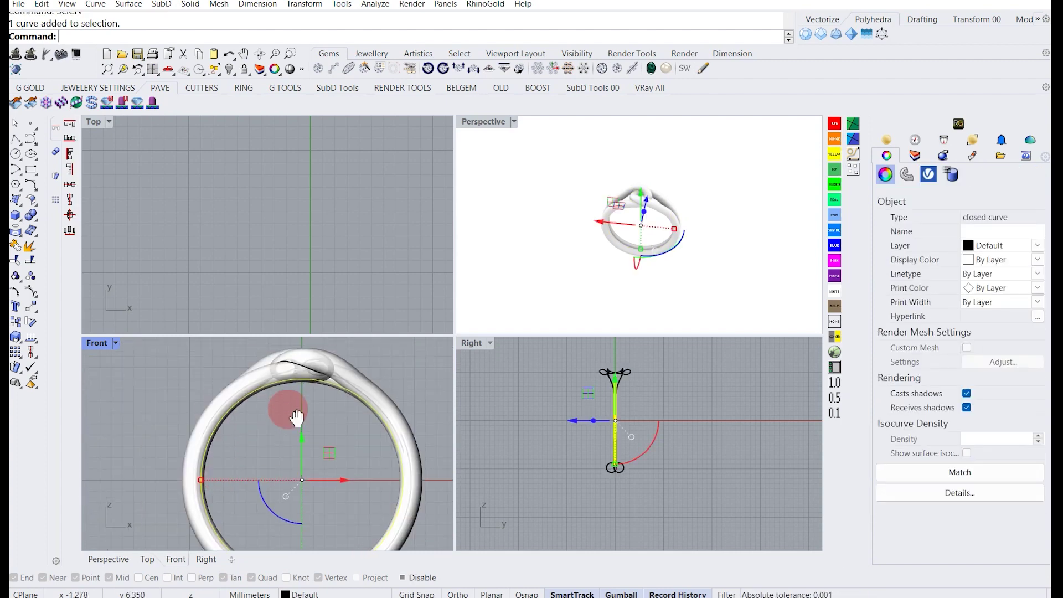
pyautogui.scroll(2, 294, 412)
pyautogui.scroll(-3, 291, 405)
# Trim the ring's inside to the 18 mm circle with WireCut, cutting along the Y direction on both sides.
pyautogui.write('WireCut')
pyautogui.press('Return')
pyautogui.click(347, 394)
pyautogui.rightClick(347, 394)
pyautogui.scroll(-6, 261, 242)
pyautogui.moveTo(270, 284); pyautogui.dragTo(256, 227, button='right')
pyautogui.click(260, 37)
pyautogui.click(93, 36)
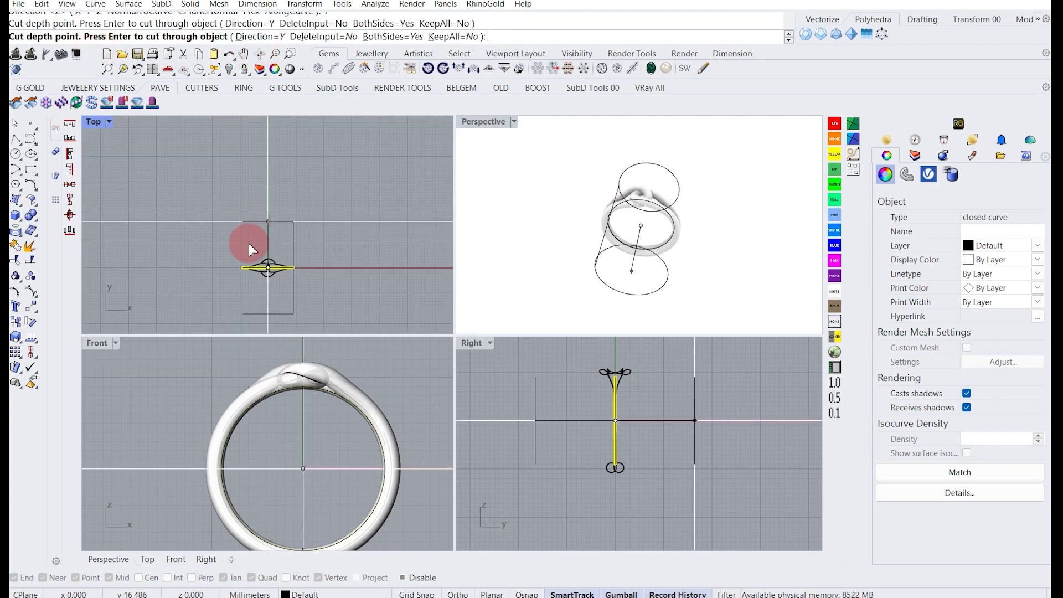
pyautogui.click(677, 226)
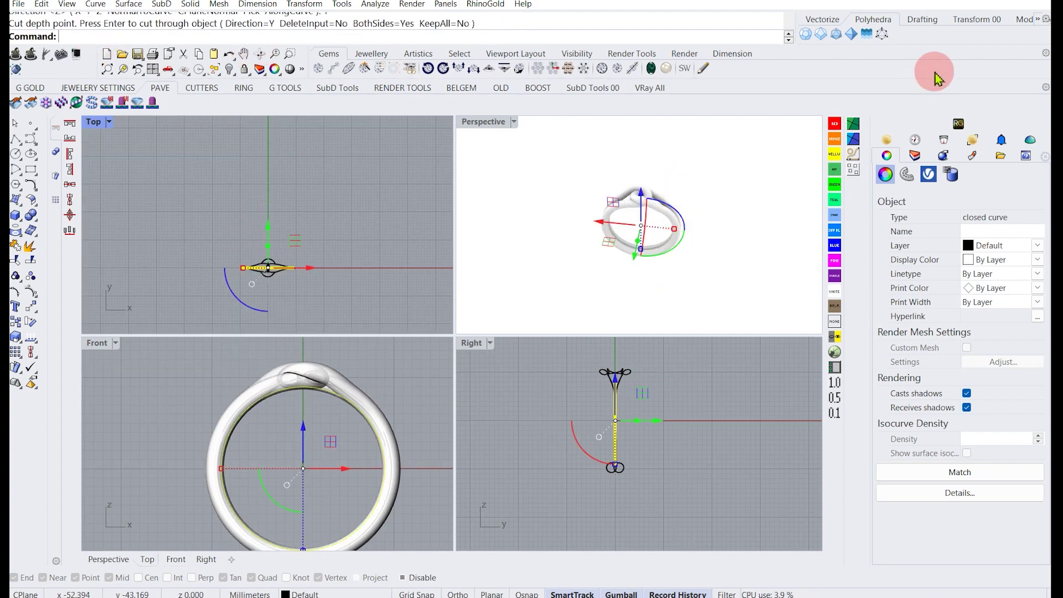
# Assign a new Custom material to the solid ring and set its color to a lightened Gold.
pyautogui.click(558, 256)
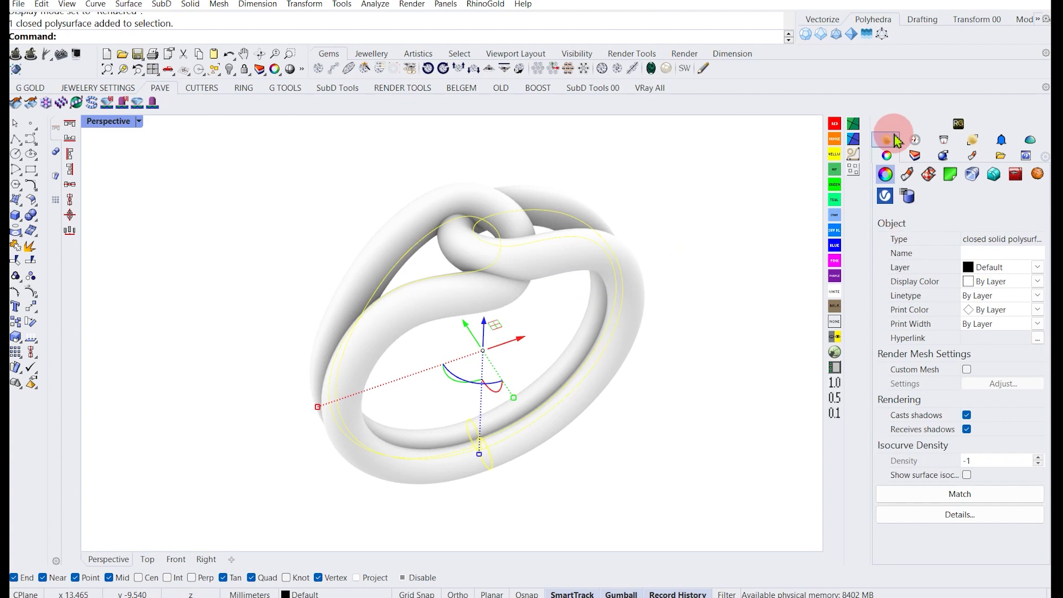
pyautogui.click(908, 174)
pyautogui.click(986, 244)
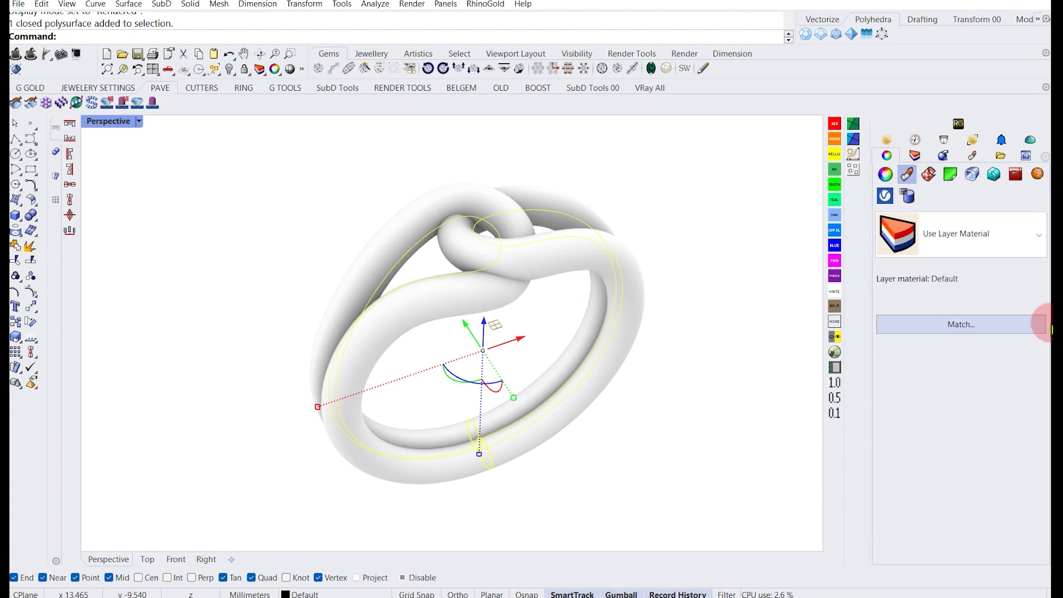
pyautogui.click(969, 292)
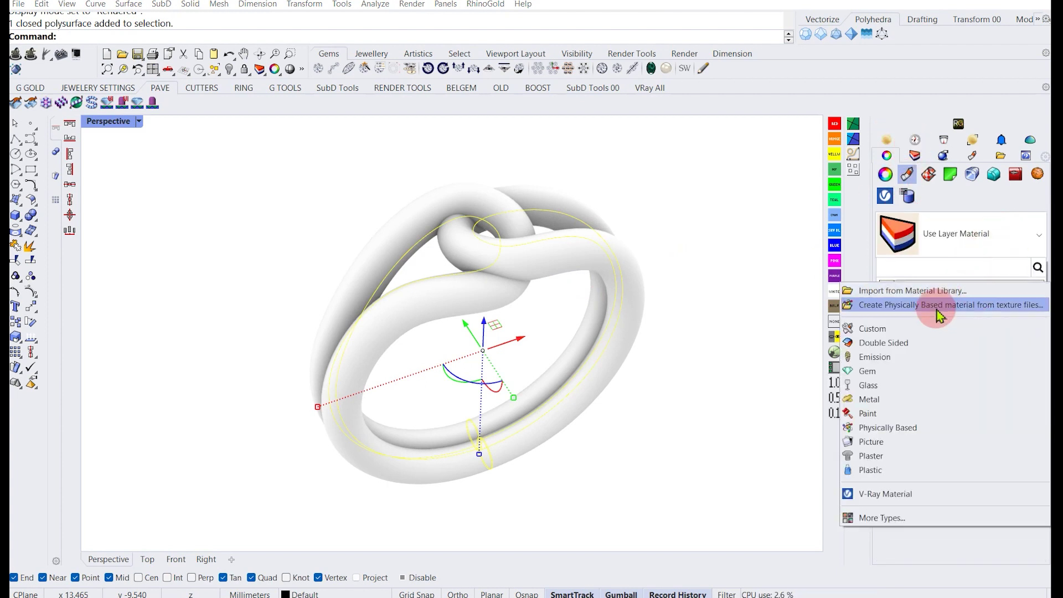
pyautogui.click(884, 339)
pyautogui.click(1023, 399)
pyautogui.click(1005, 420)
pyautogui.click(624, 275)
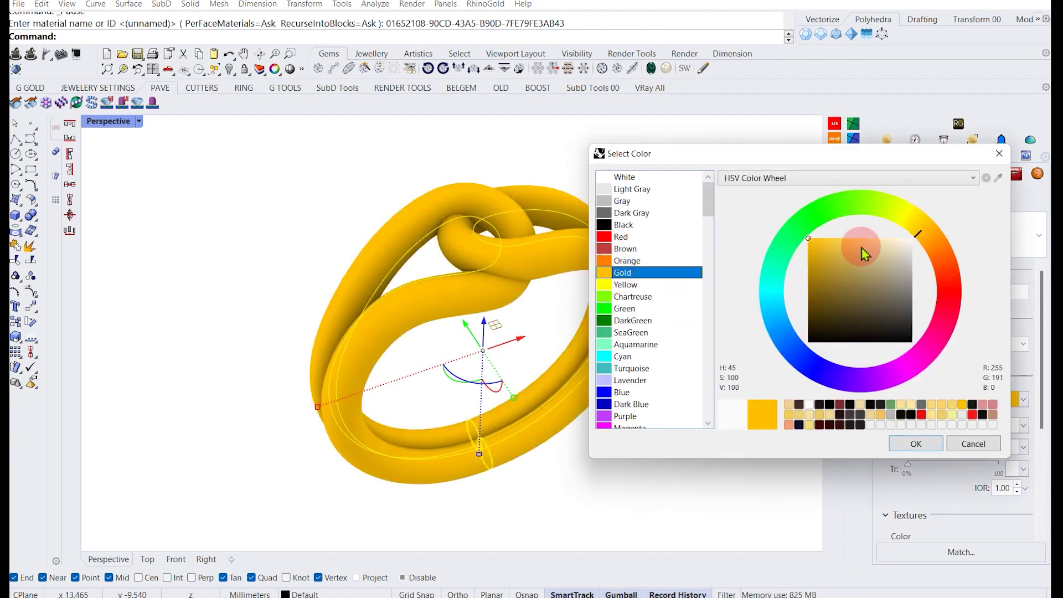
pyautogui.moveTo(830, 241); pyautogui.dragTo(861, 240)
pyautogui.click(918, 445)
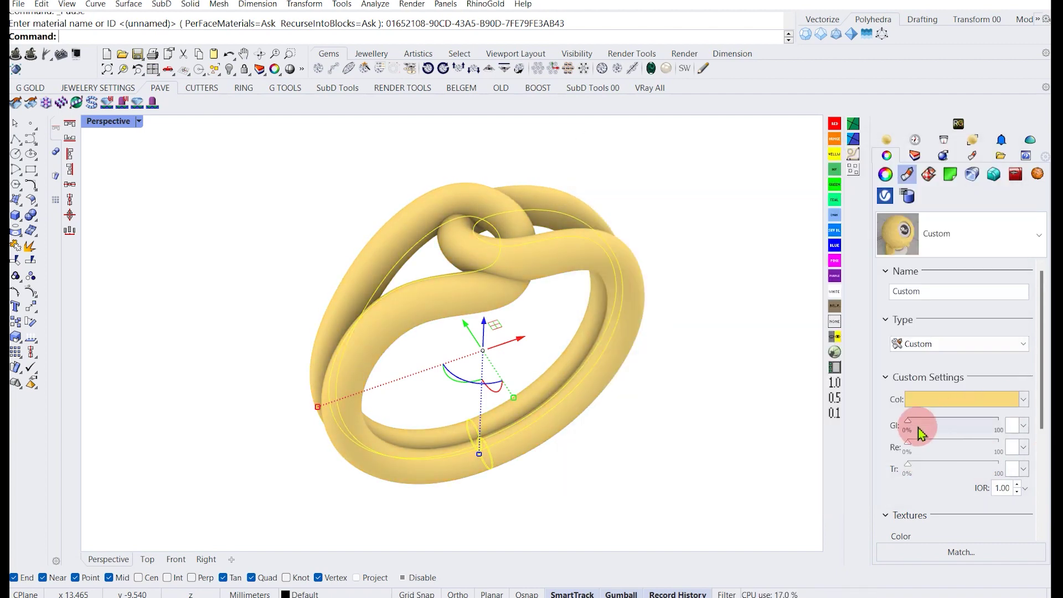
# Set the material's gloss to 100% with a lightened Gold color.
pyautogui.click(1014, 428)
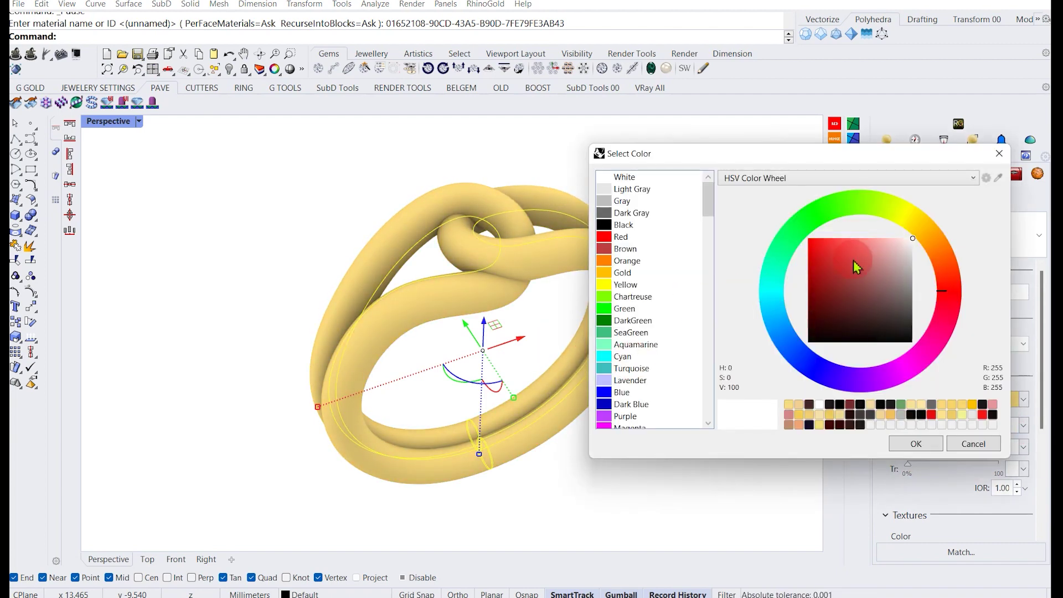
pyautogui.click(625, 274)
pyautogui.click(875, 241)
pyautogui.click(942, 445)
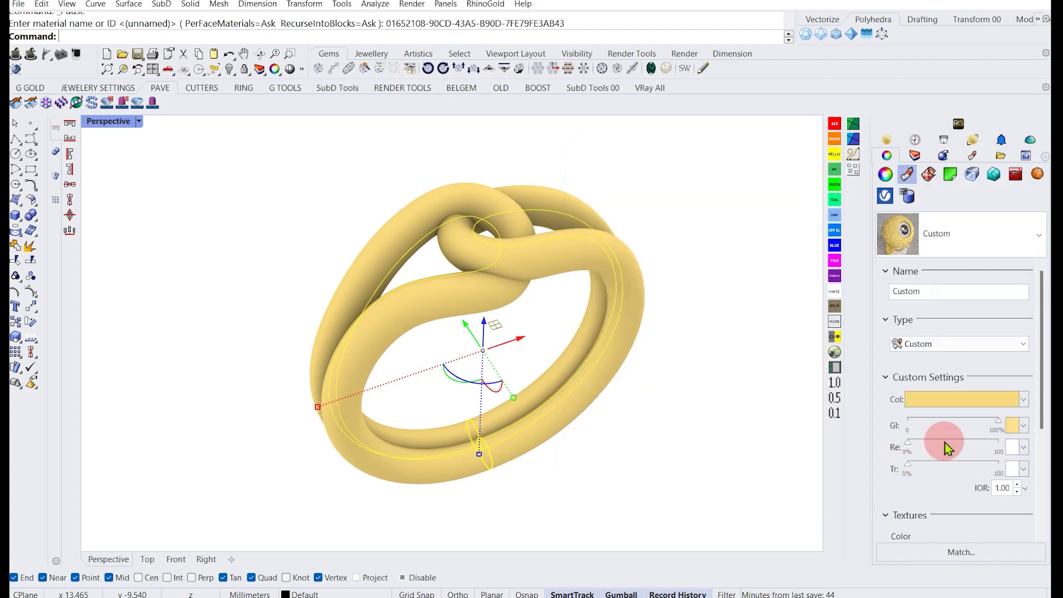
# Set the material's reflectivity to 100% and tint the reflection a lightened Gold.
pyautogui.click(1000, 448)
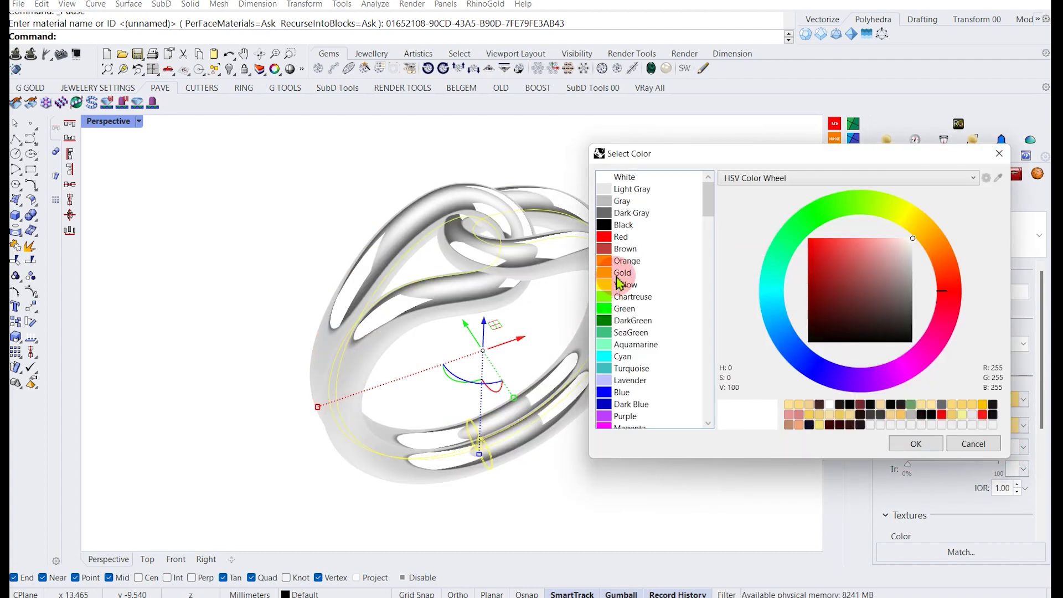
pyautogui.click(622, 274)
pyautogui.click(866, 245)
pyautogui.click(882, 244)
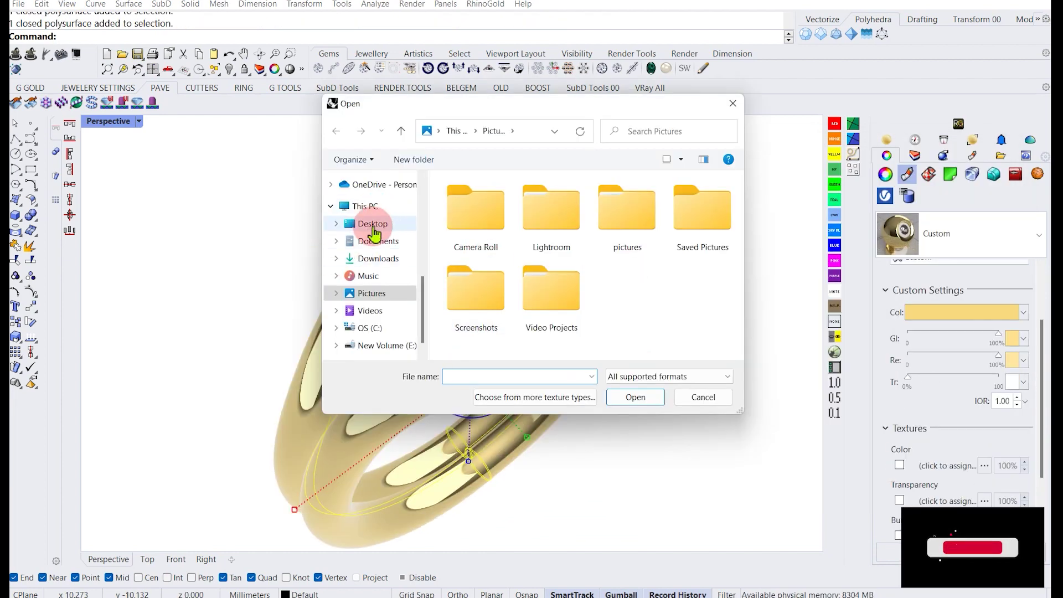
# Load the brick image as the material's color texture and move it to the Bump / Normal slot.
pyautogui.click(371, 232)
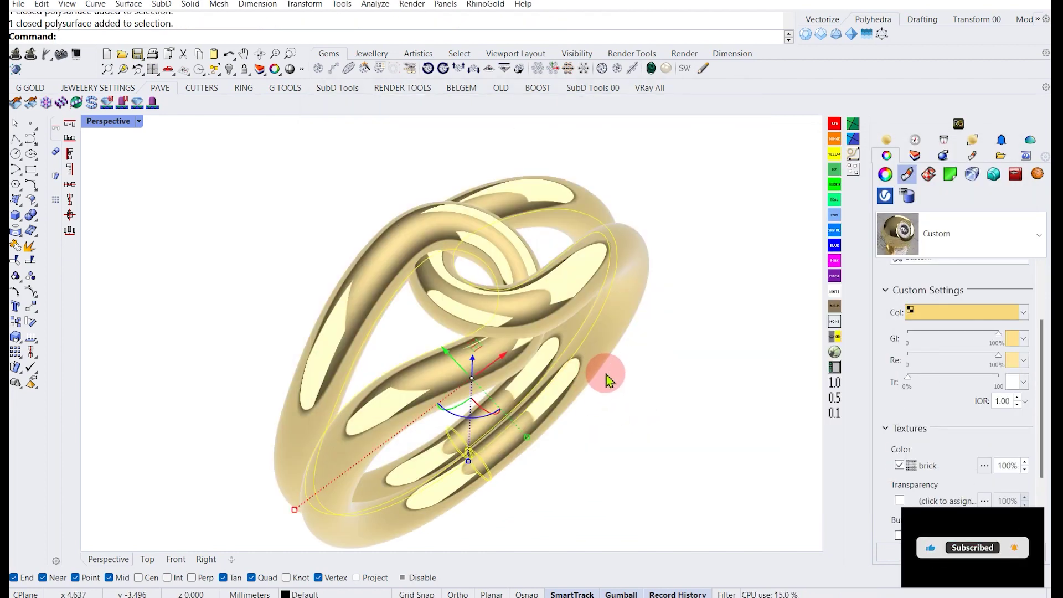
pyautogui.moveTo(659, 399)
pyautogui.mouseDown(button='right')
pyautogui.moveTo(641, 304)
pyautogui.moveTo(642, 396)
pyautogui.mouseUp(button='right')
pyautogui.scroll(-1, 917, 465)
pyautogui.moveTo(927, 423); pyautogui.dragTo(938, 499)
pyautogui.scroll(-1, 949, 451)
pyautogui.moveTo(657, 423); pyautogui.dragTo(962, 475, button='right')
# Raise the brick bump texture's strength to 100%, leaving its texture editor without changes.
pyautogui.click(935, 455)
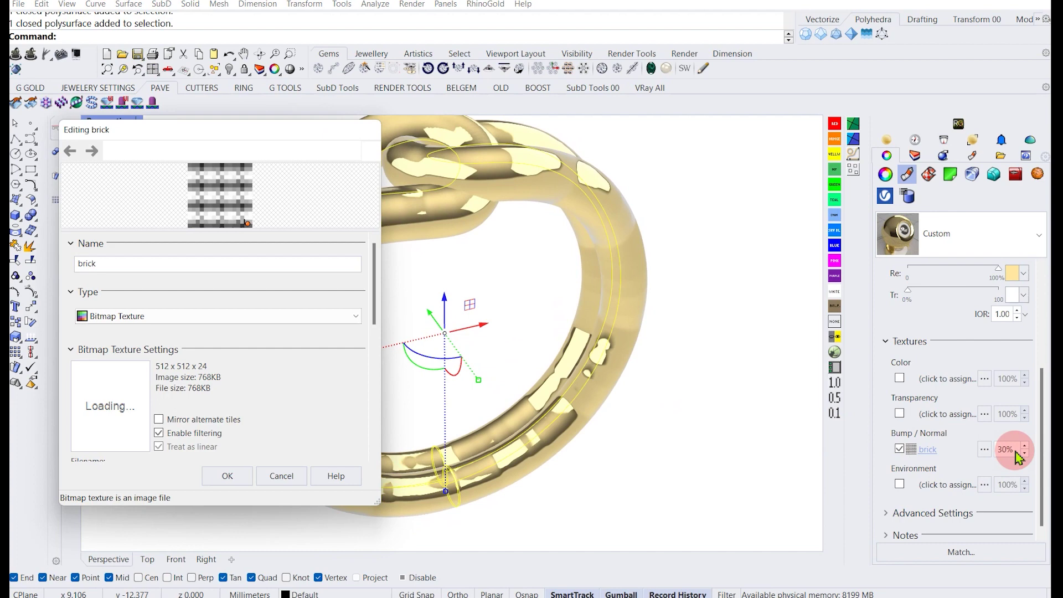
pyautogui.click(281, 475)
pyautogui.write('100')
pyautogui.press('Return')
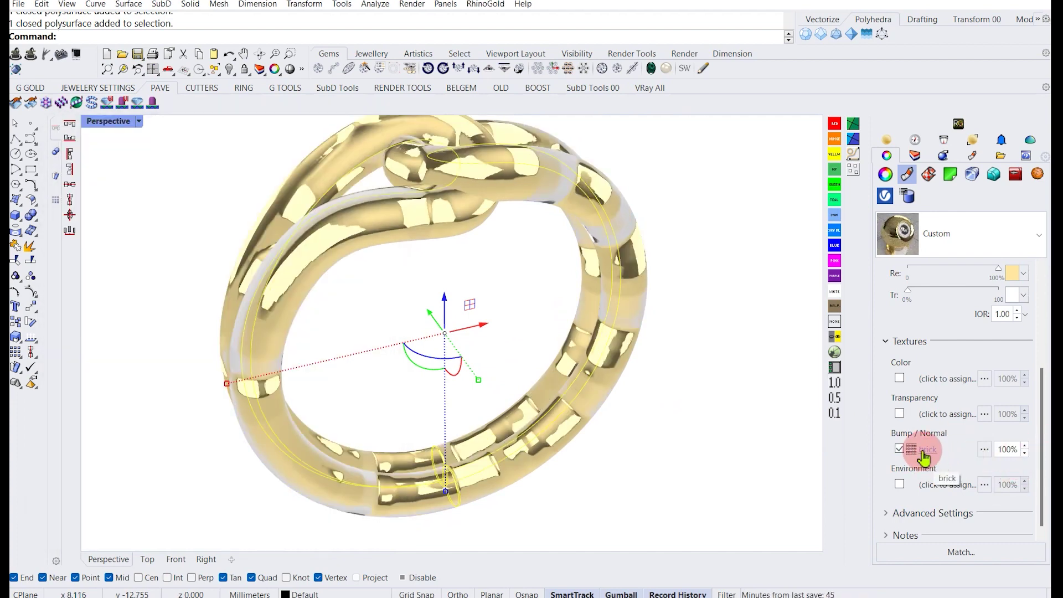
# Set the brick bump texture's U and V repeat to 5.0 and inspect the pattern on the ring.
pyautogui.click(924, 455)
pyautogui.scroll(-3, 106, 360)
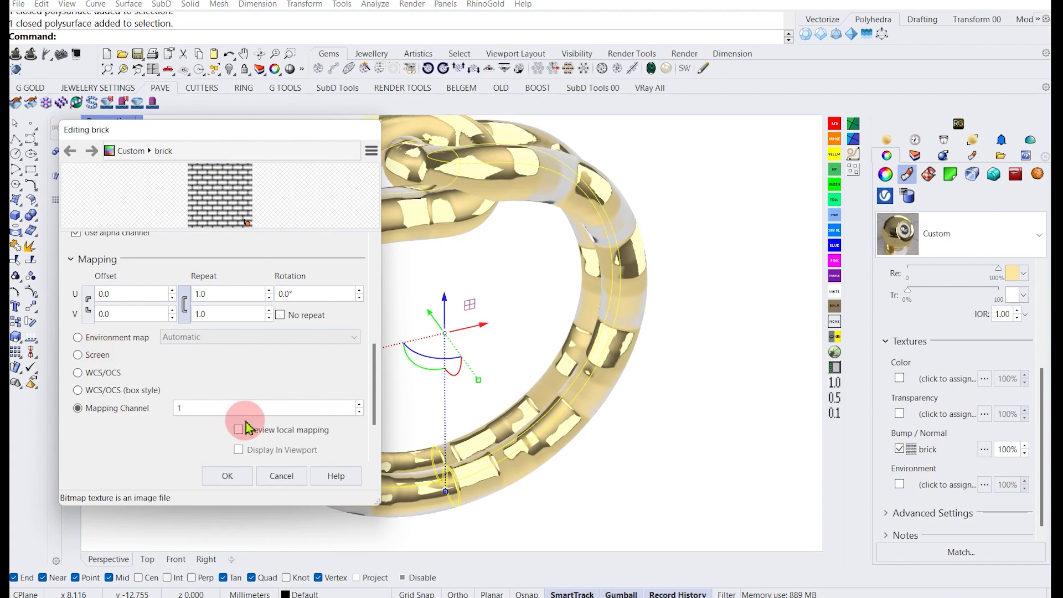
pyautogui.click(502, 314)
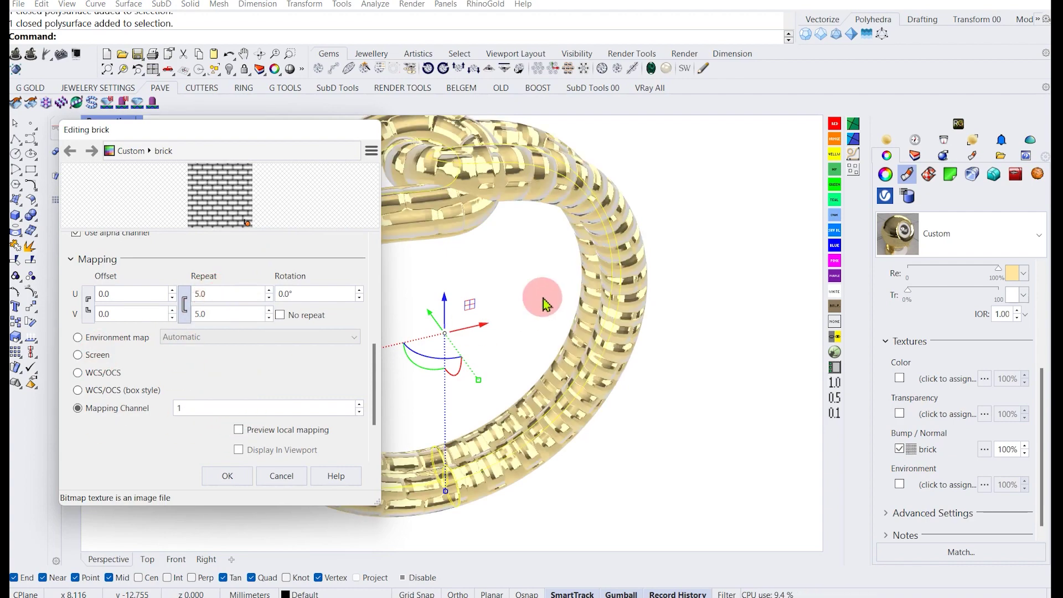
pyautogui.click(227, 475)
pyautogui.moveTo(572, 282); pyautogui.dragTo(549, 363, button='right')
pyautogui.scroll(7, 506, 348)
pyautogui.scroll(-5, 549, 363)
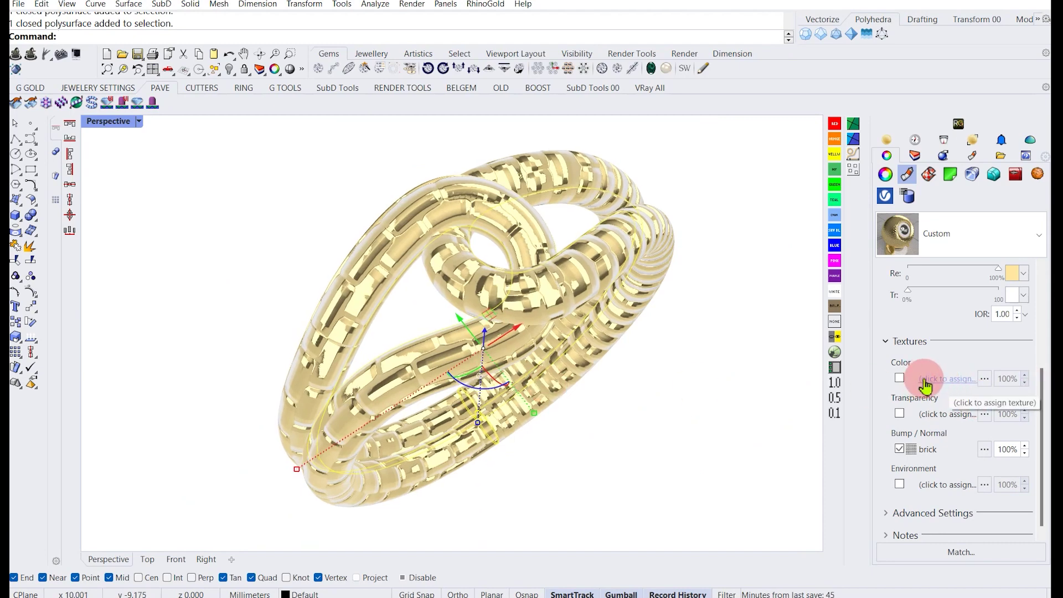
pyautogui.click(900, 379)
pyautogui.click(703, 396)
pyautogui.moveTo(522, 380); pyautogui.dragTo(569, 396, button='right')
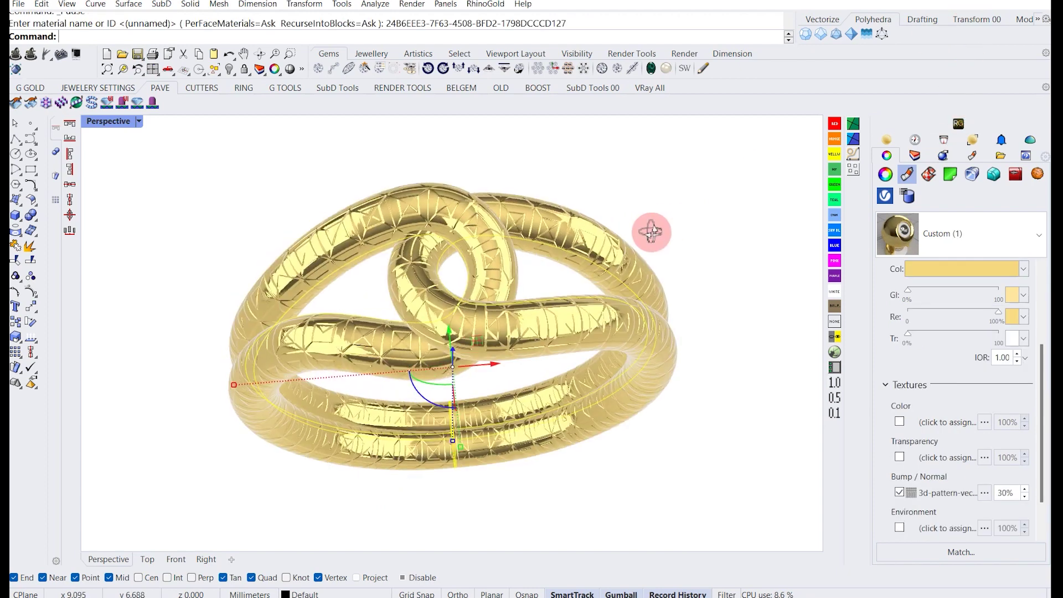
# Replace the bump texture's 3D pattern image with the zbrush-scales-zbrush-alpha bitmap and view it on the ring.
pyautogui.click(1006, 459)
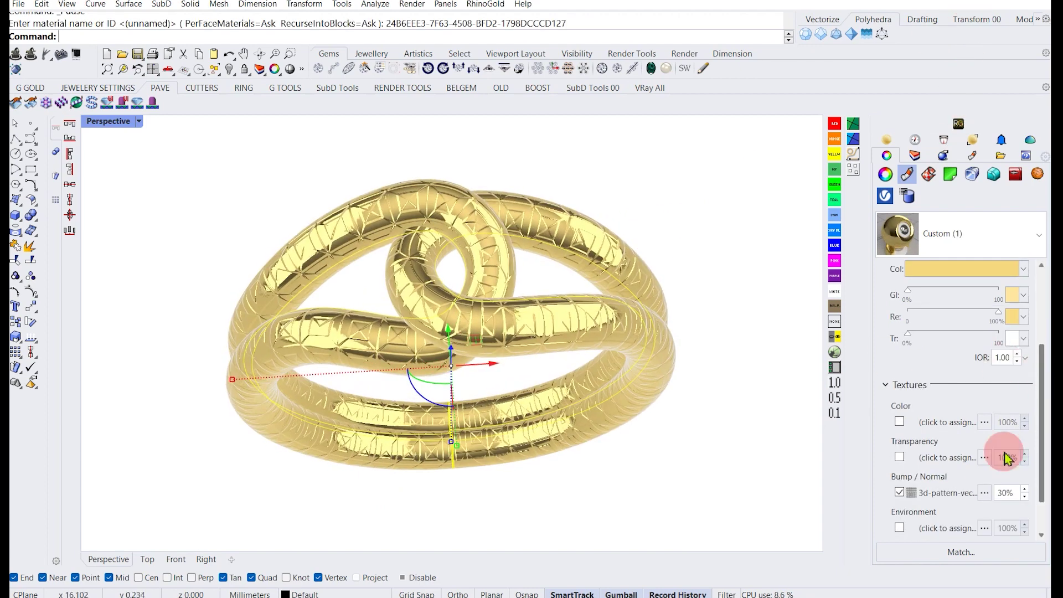
pyautogui.click(938, 500)
pyautogui.scroll(-1, 290, 397)
pyautogui.click(350, 409)
pyautogui.click(367, 343)
pyautogui.click(216, 329)
pyautogui.click(363, 444)
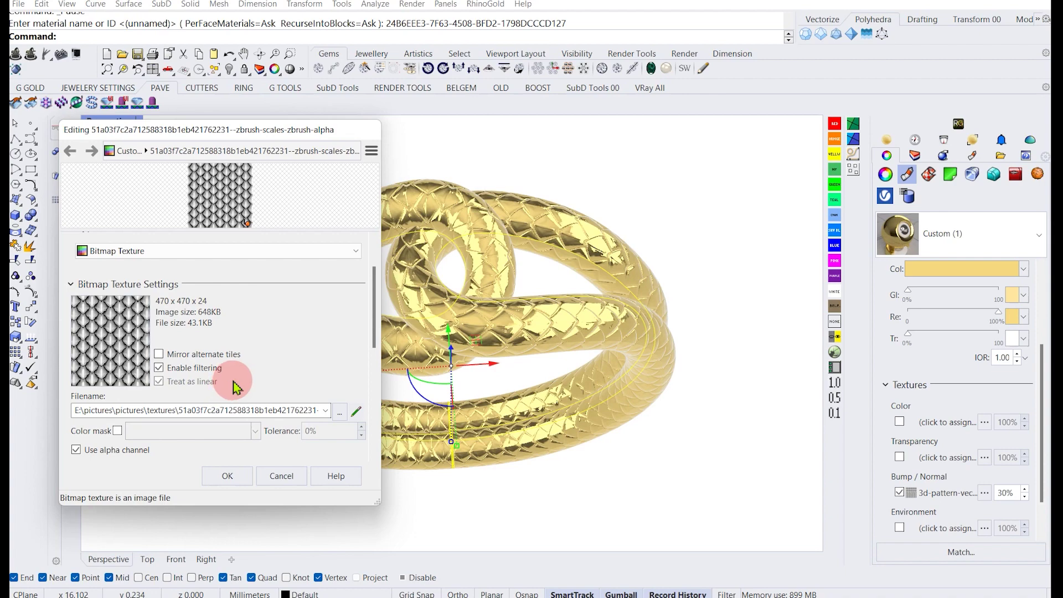
pyautogui.click(220, 477)
pyautogui.moveTo(593, 408)
pyautogui.mouseDown(button='right')
pyautogui.moveTo(681, 325)
pyautogui.moveTo(590, 412)
pyautogui.mouseUp(button='right')
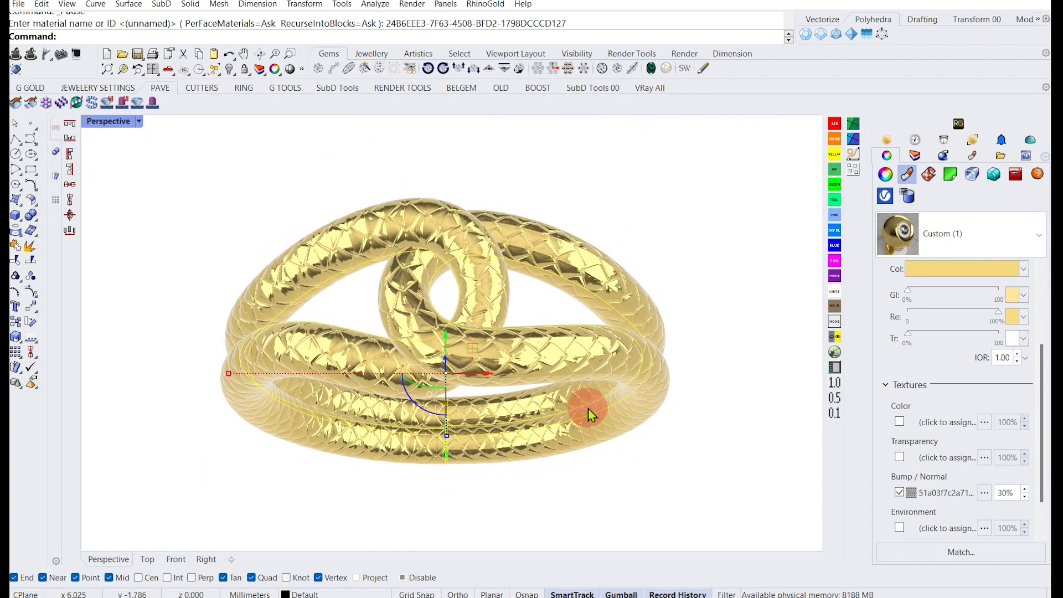
# Set the bump texture's strength to 50% and check the relief on the ring.
pyautogui.click(1012, 493)
pyautogui.write('50')
pyautogui.press('Return')
pyautogui.moveTo(690, 458); pyautogui.dragTo(689, 443, button='right')
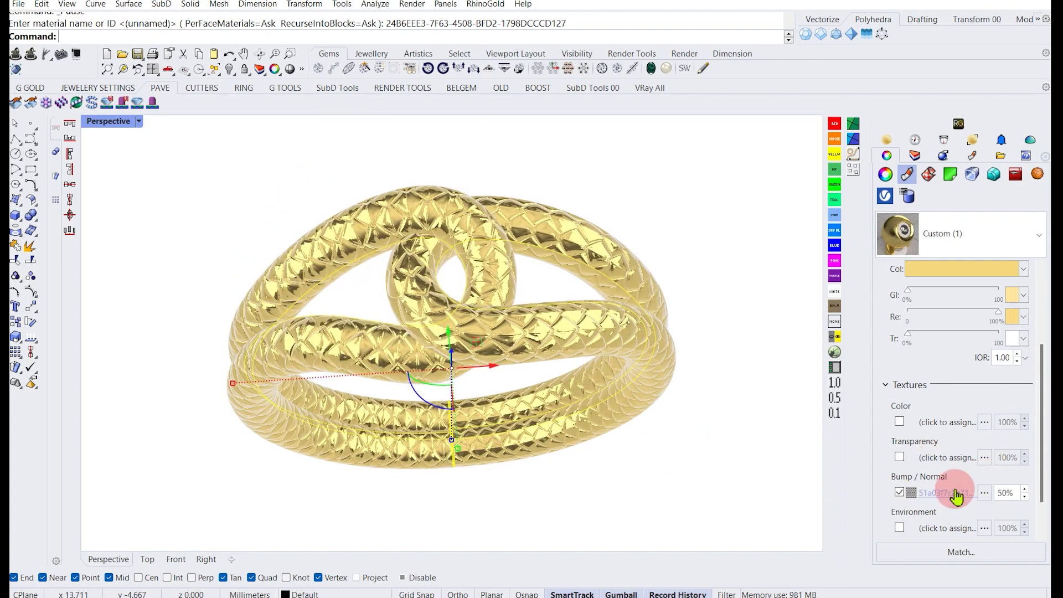
# Replace the scales bump image with the striped weave bitmap 187d672b9420 and inspect the textured ring from several distances.
pyautogui.click(957, 495)
pyautogui.scroll(-5, 221, 333)
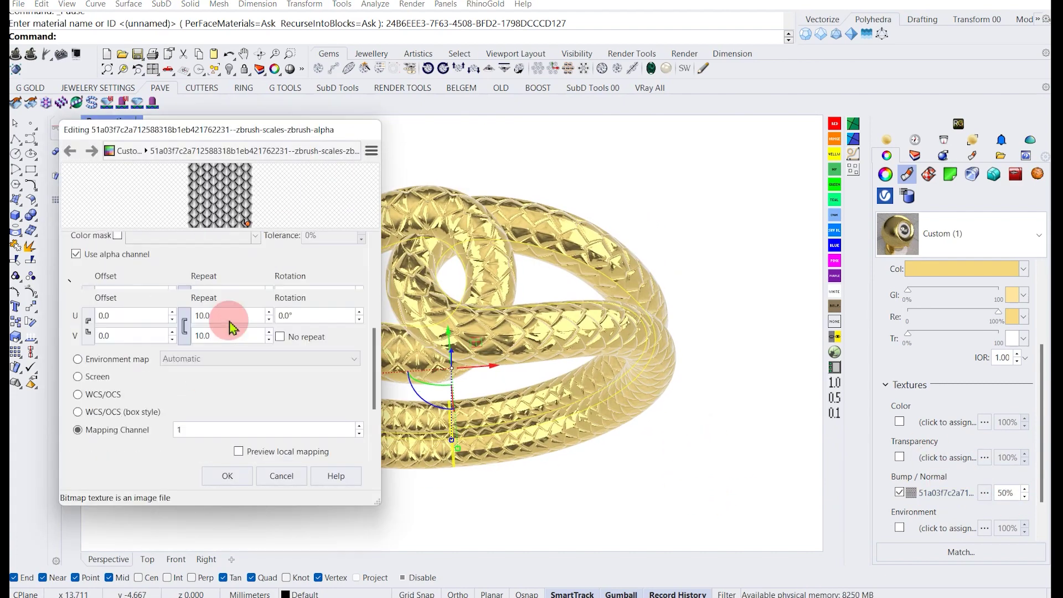
pyautogui.scroll(2, 277, 310)
pyautogui.click(327, 297)
pyautogui.click(244, 349)
pyautogui.click(375, 443)
pyautogui.click(227, 477)
pyautogui.moveTo(491, 431); pyautogui.dragTo(596, 401, button='right')
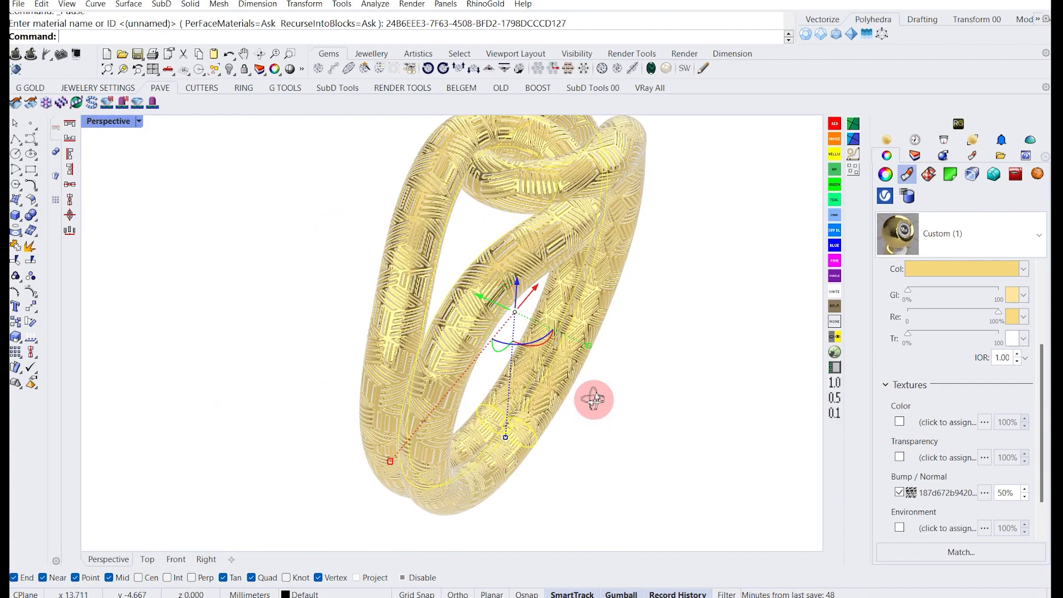
pyautogui.scroll(8, 463, 336)
pyautogui.scroll(-3, 486, 354)
pyautogui.scroll(-10, 488, 359)
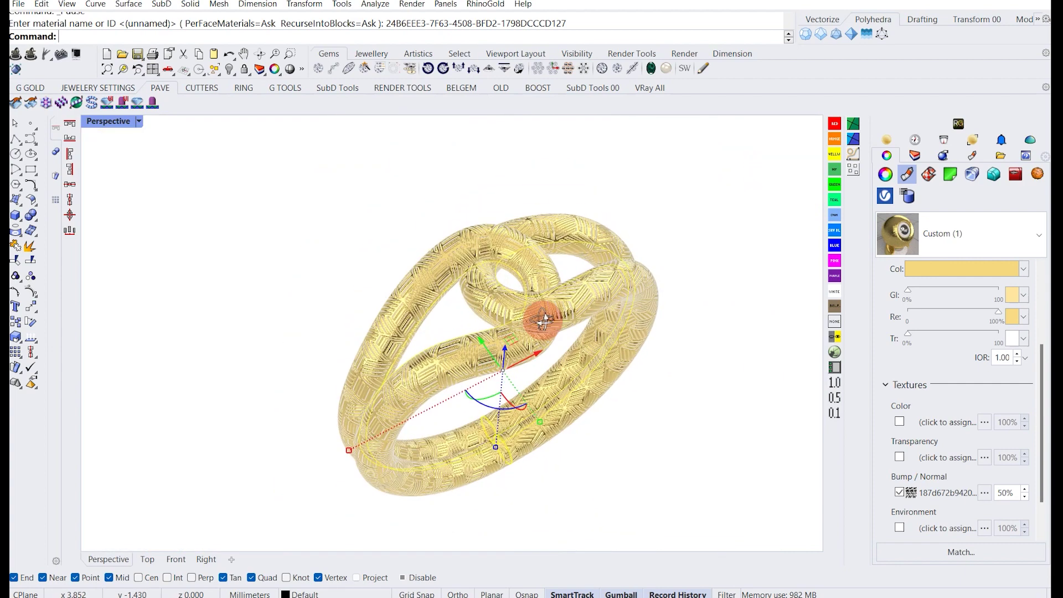
pyautogui.scroll(3, 916, 409)
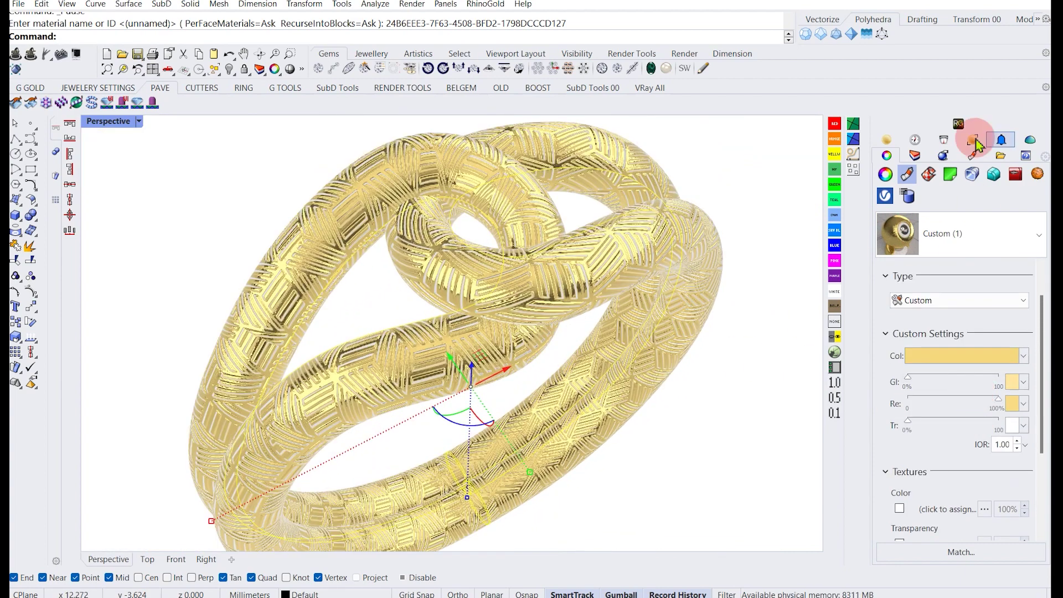
# Open the 360° environment choices for the rendering backdrop.
pyautogui.click(887, 176)
pyautogui.click(951, 176)
pyautogui.scroll(-2, 994, 327)
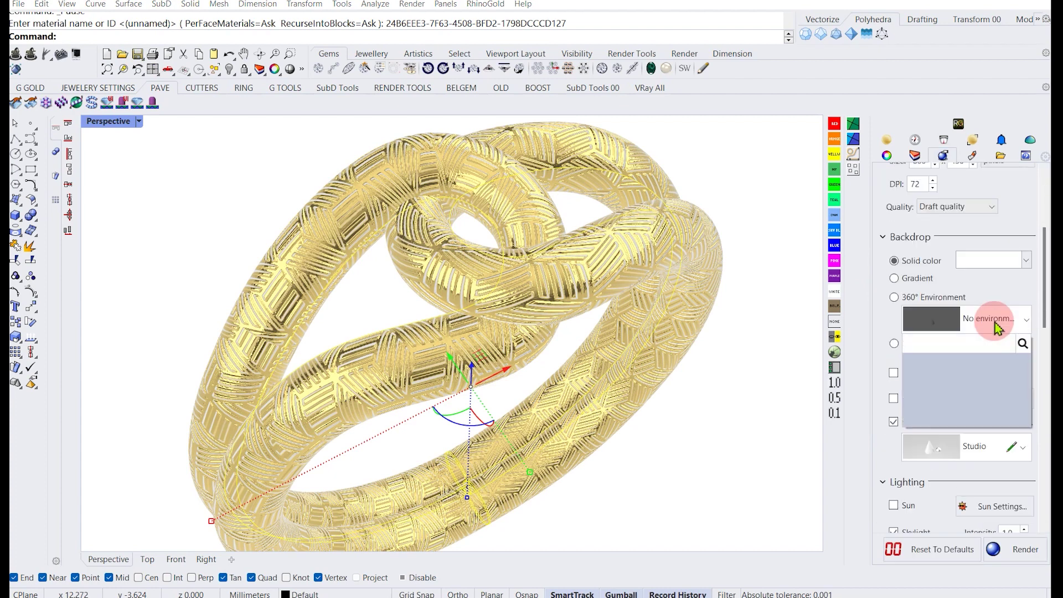